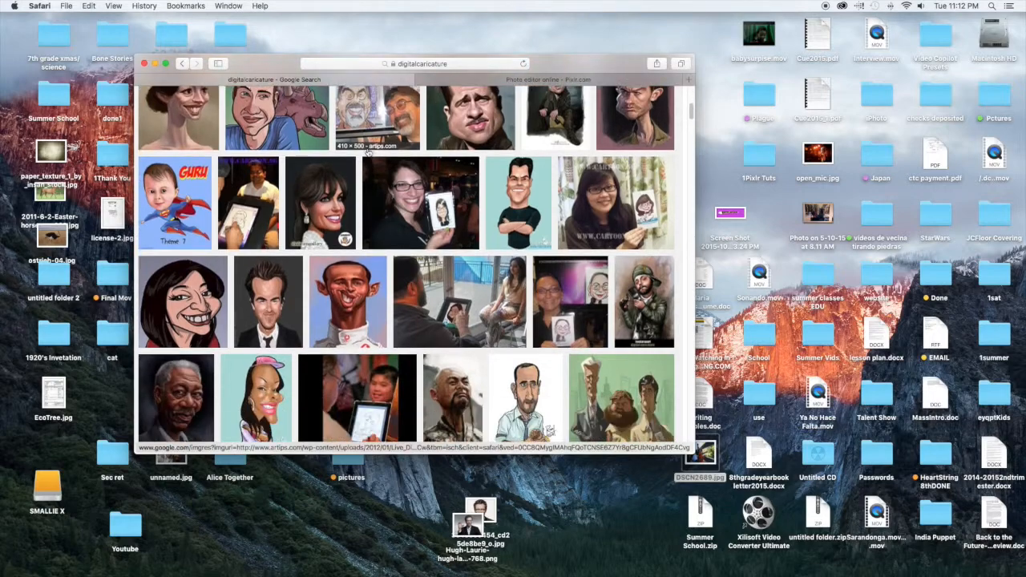
- Enlarge the browser window and preview the full-body Steve Jobs caricature from the digitalcaricature image results
{"action": "left_click", "coordinate": [166, 64]}
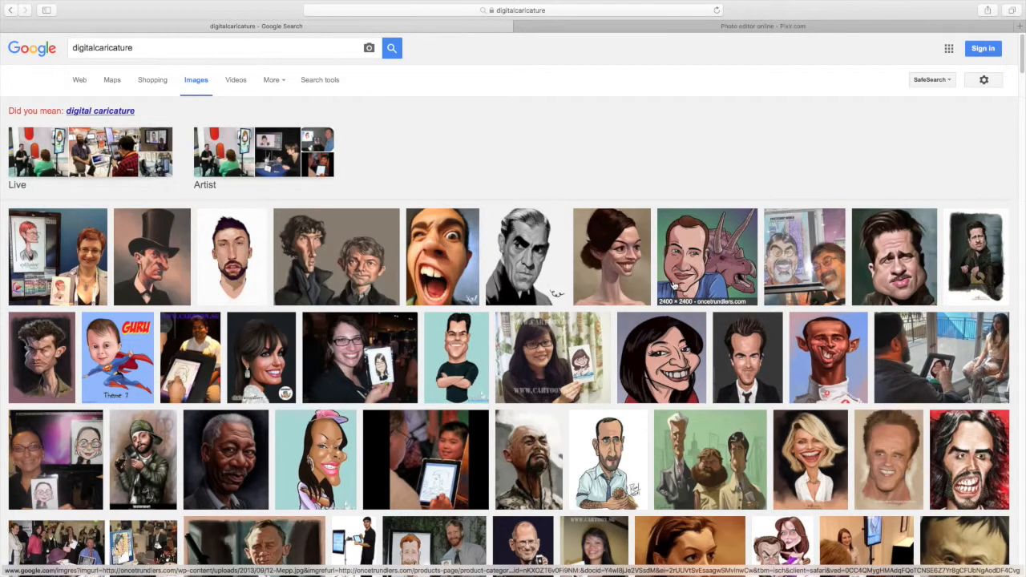
{"action": "scroll", "coordinate": [675, 287], "scroll_direction": "down", "scroll_amount": 1}
{"action": "scroll", "coordinate": [675, 287], "scroll_direction": "down", "scroll_amount": 5}
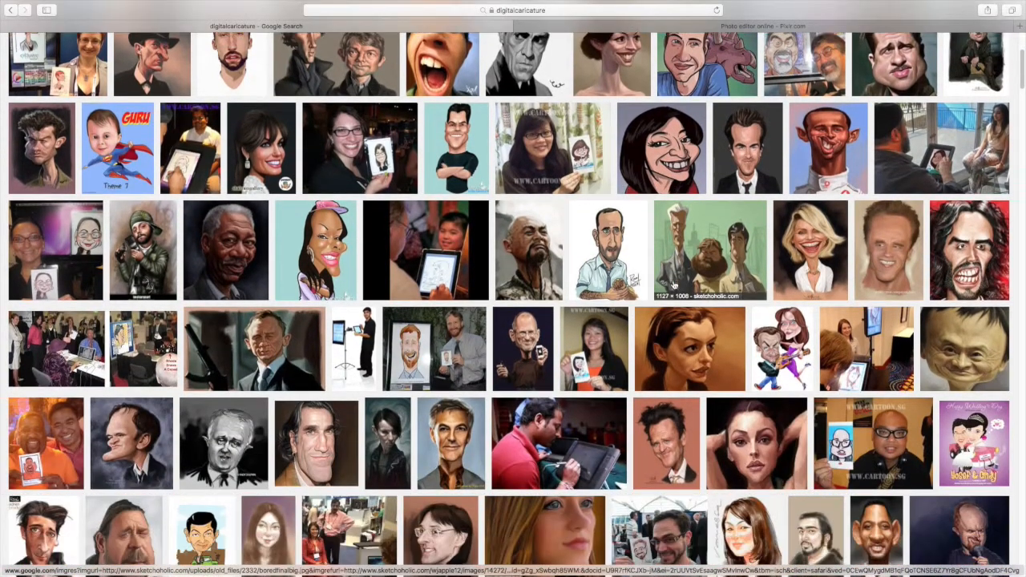
{"action": "scroll", "coordinate": [673, 286], "scroll_direction": "down", "scroll_amount": 4}
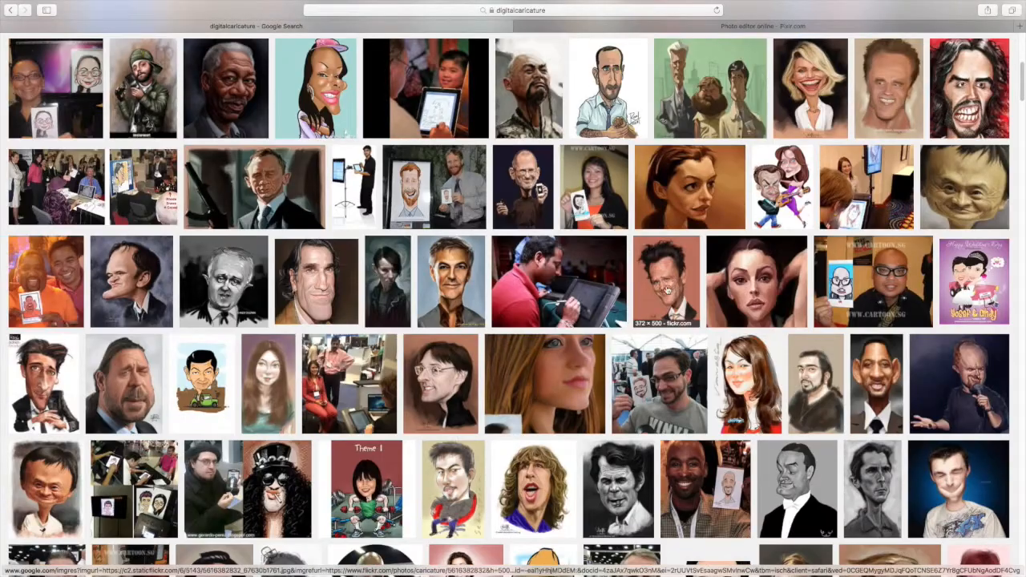
{"action": "left_click", "coordinate": [526, 191]}
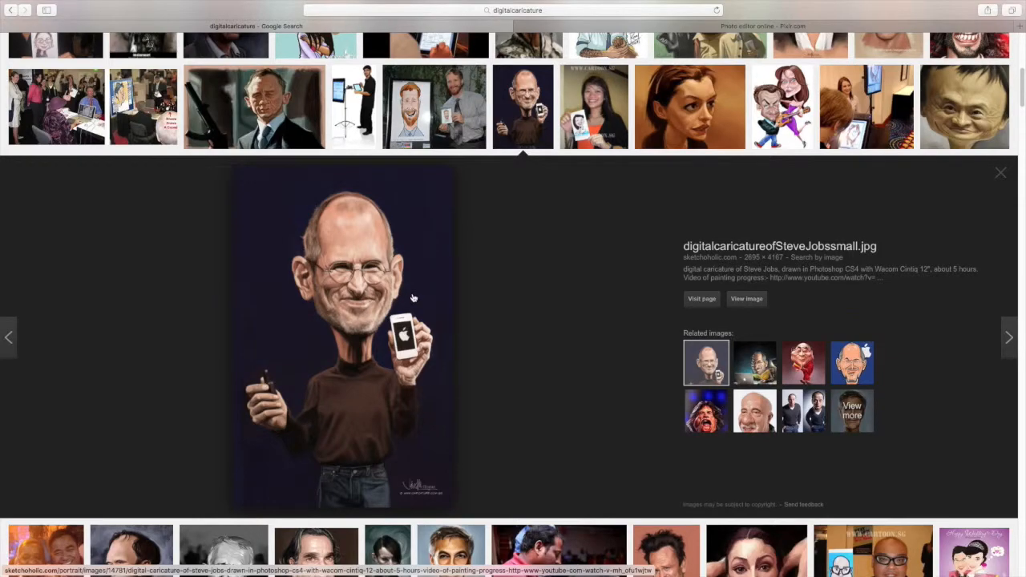
- Browse further down the caricature results and preview the bearded Leonardo DiCaprio photo-and-caricature comparison
{"action": "scroll", "coordinate": [413, 298], "scroll_direction": "down", "scroll_amount": 1}
{"action": "scroll", "coordinate": [414, 298], "scroll_direction": "down", "scroll_amount": 3}
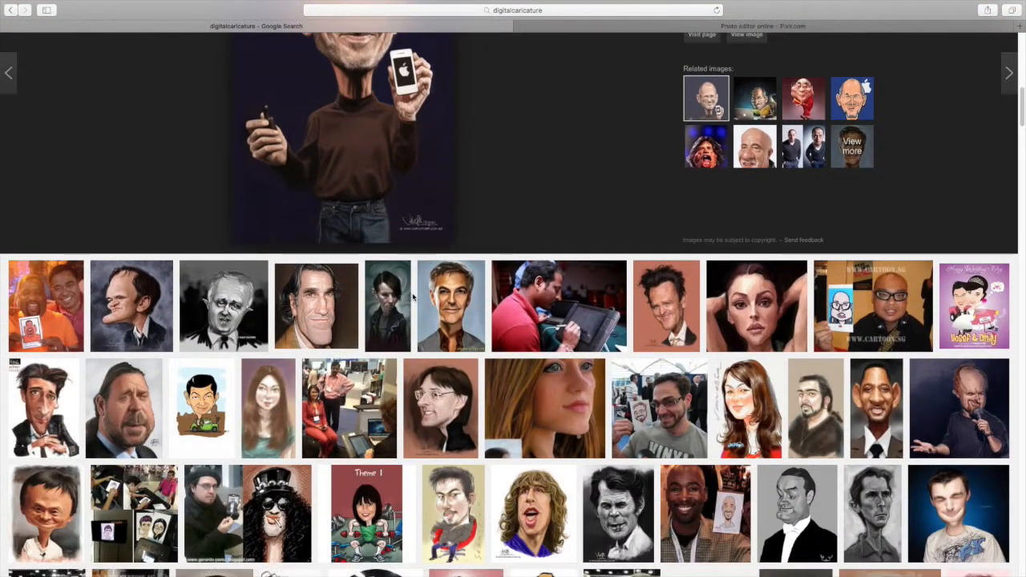
{"action": "scroll", "coordinate": [413, 298], "scroll_direction": "down", "scroll_amount": 2}
{"action": "scroll", "coordinate": [414, 298], "scroll_direction": "down", "scroll_amount": 2}
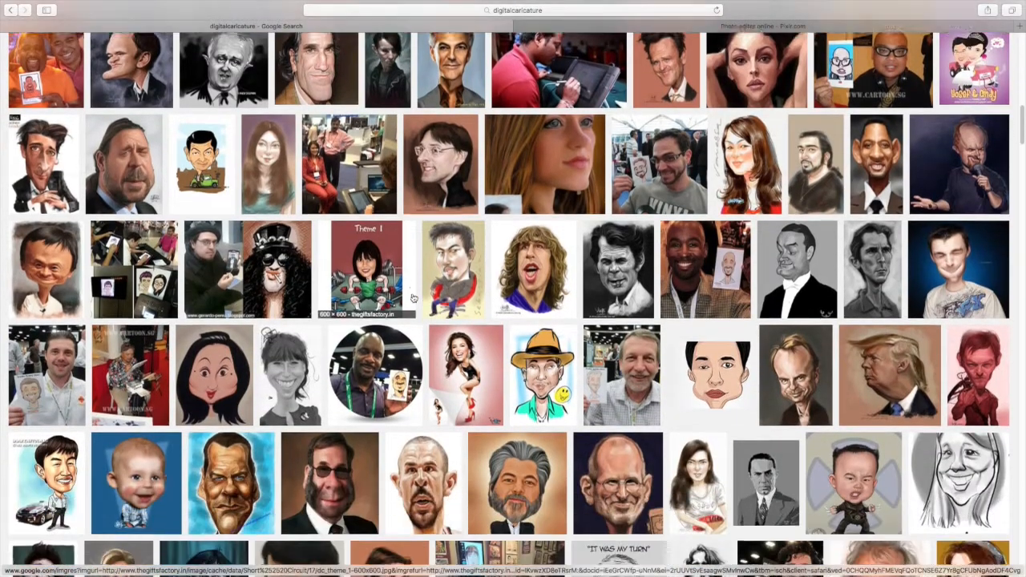
{"action": "scroll", "coordinate": [414, 298], "scroll_direction": "down", "scroll_amount": 2}
{"action": "scroll", "coordinate": [414, 298], "scroll_direction": "down", "scroll_amount": 1}
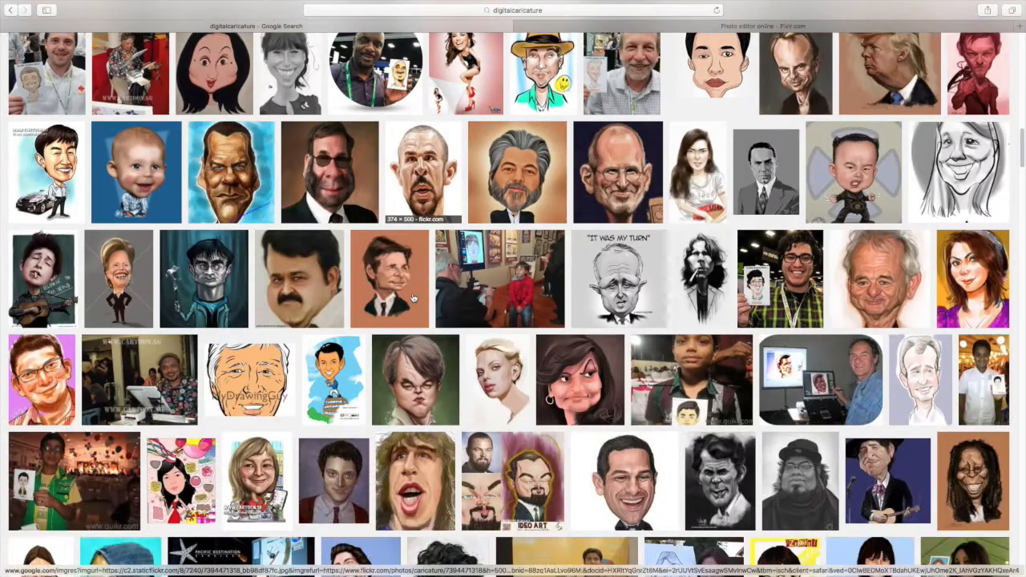
{"action": "scroll", "coordinate": [413, 298], "scroll_direction": "down", "scroll_amount": 2}
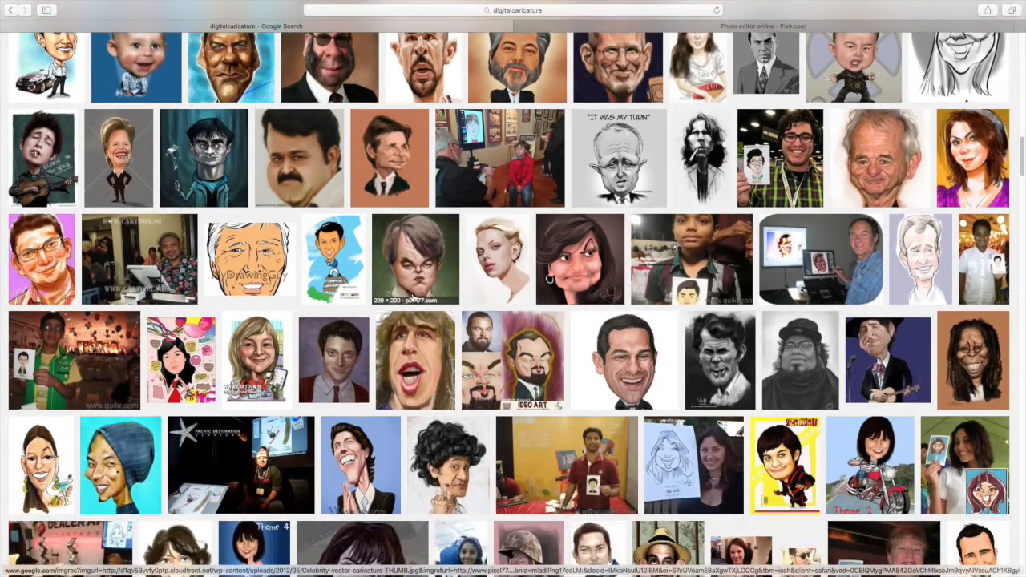
{"action": "scroll", "coordinate": [413, 299], "scroll_direction": "down", "scroll_amount": 1}
{"action": "scroll", "coordinate": [414, 298], "scroll_direction": "down", "scroll_amount": 1}
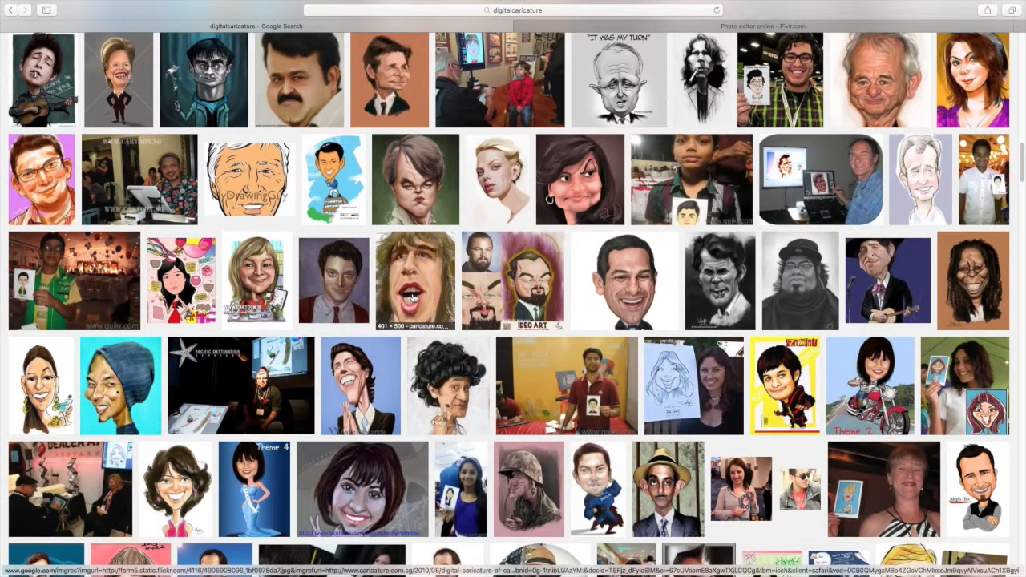
{"action": "left_click", "coordinate": [509, 258]}
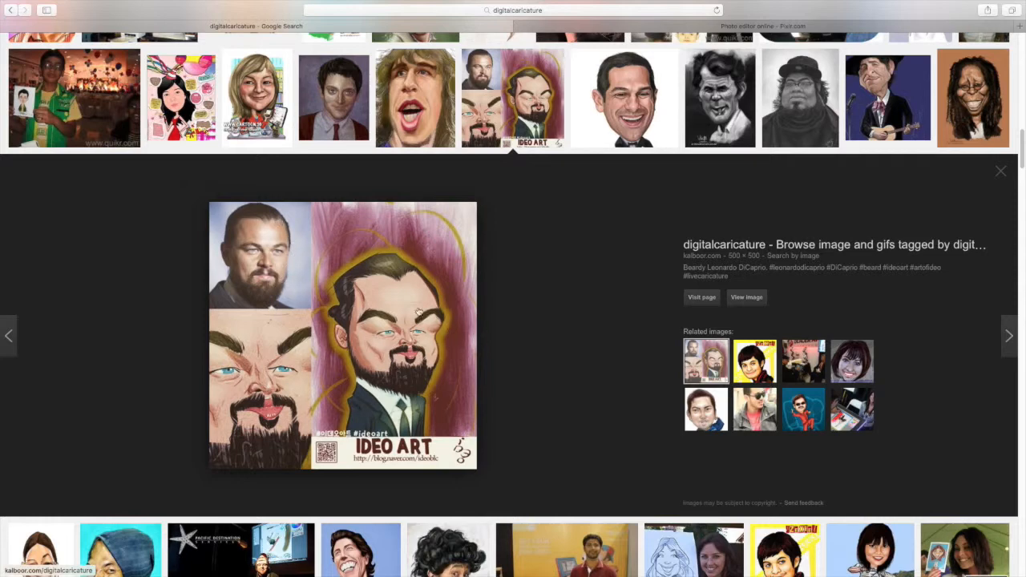
- Preview the Stan Lee photo-and-caricature comparison and look over more of the caricature results
{"action": "scroll", "coordinate": [415, 376], "scroll_direction": "down", "scroll_amount": 5}
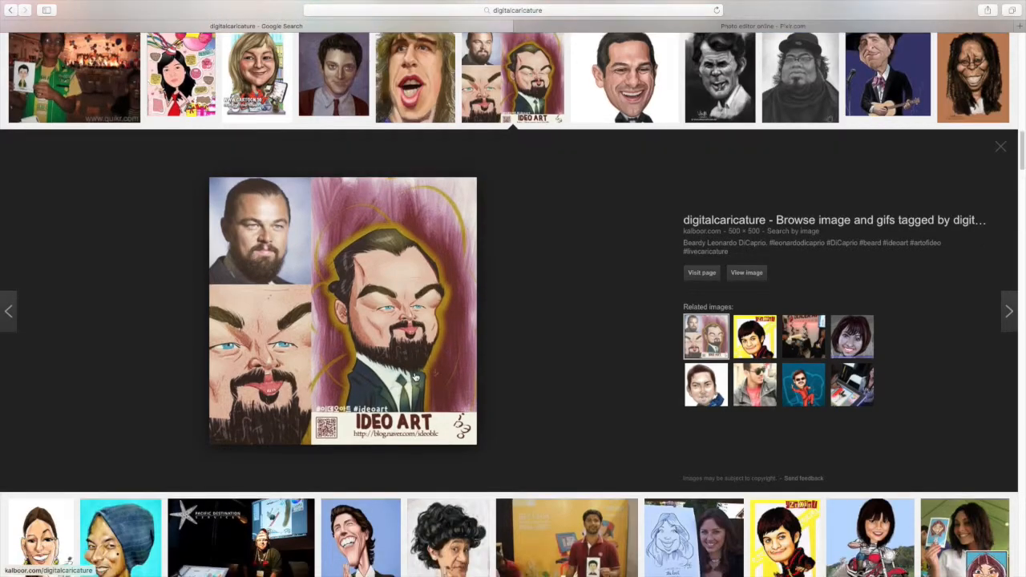
{"action": "scroll", "coordinate": [415, 376], "scroll_direction": "down", "scroll_amount": 8}
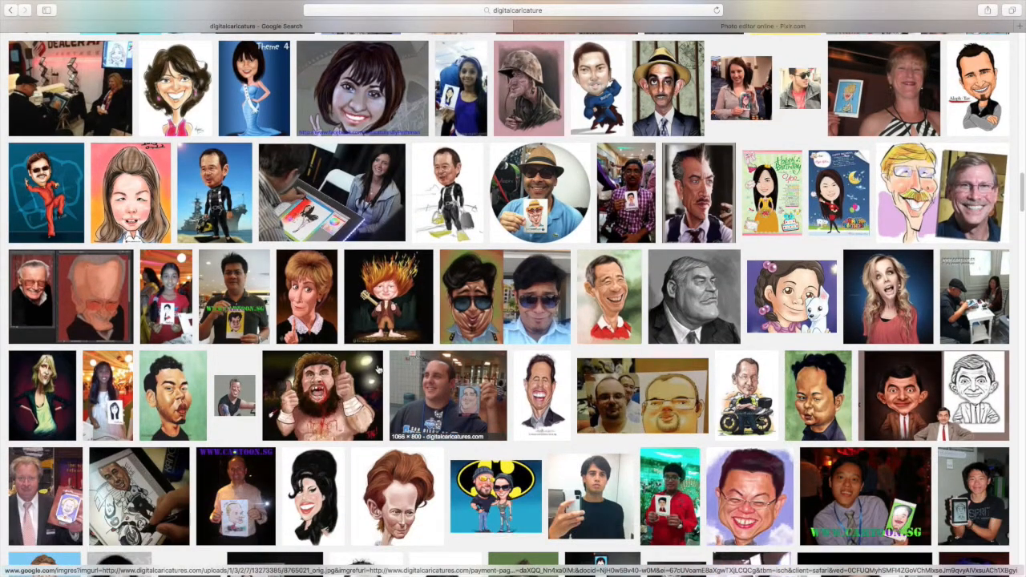
{"action": "left_click", "coordinate": [74, 307]}
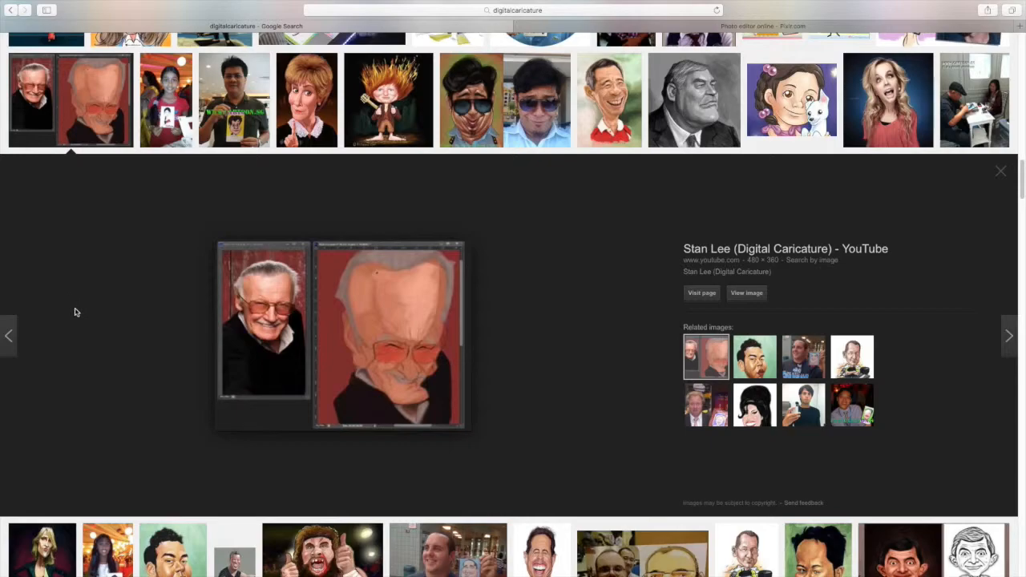
{"action": "scroll", "coordinate": [75, 311], "scroll_direction": "down", "scroll_amount": 6}
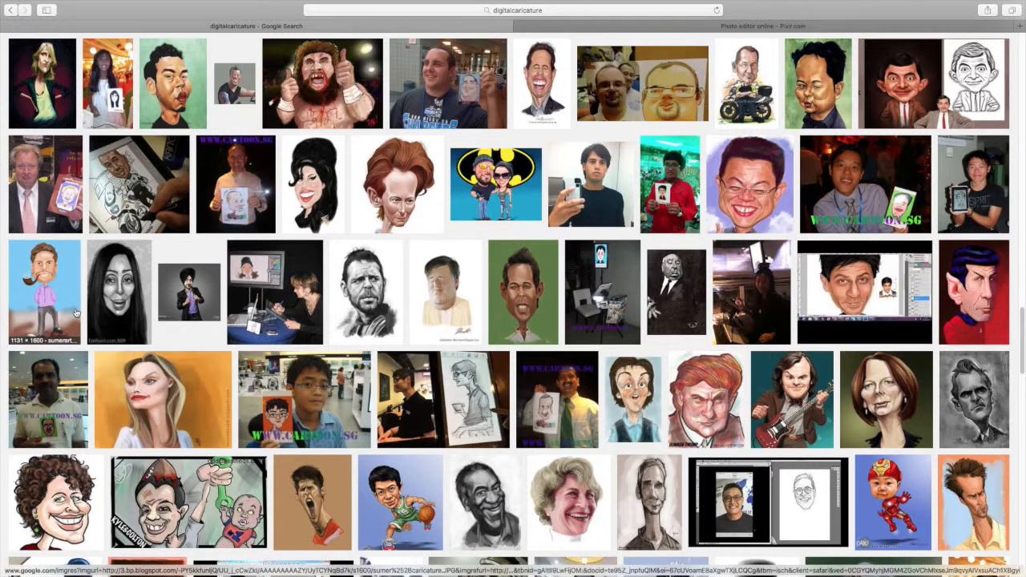
{"action": "scroll", "coordinate": [75, 312], "scroll_direction": "down", "scroll_amount": 1}
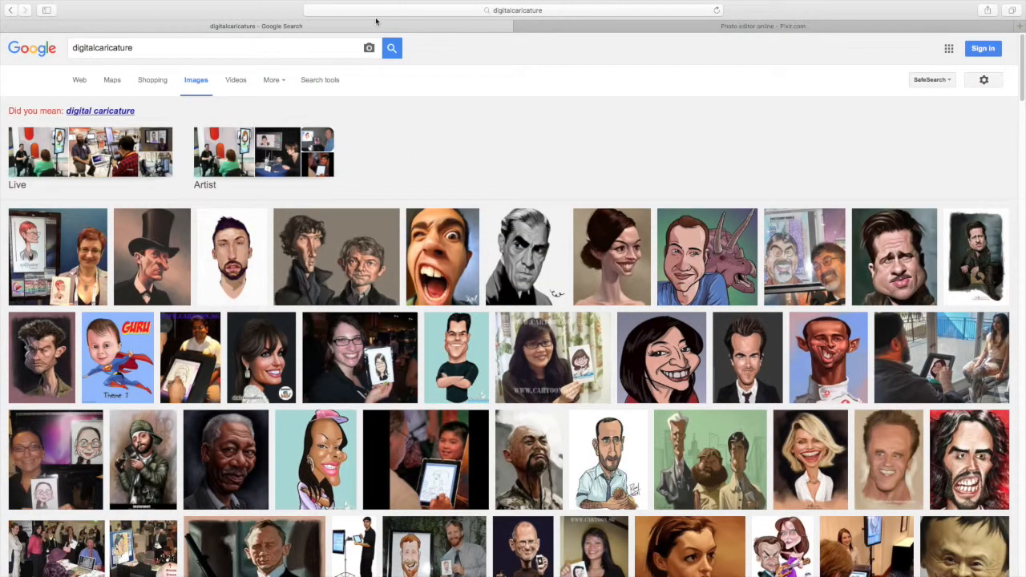
- Switch to the Pixlr website, launch the Pixlr Editor web app and start opening an image from the computer
{"action": "left_click", "coordinate": [6, 26]}
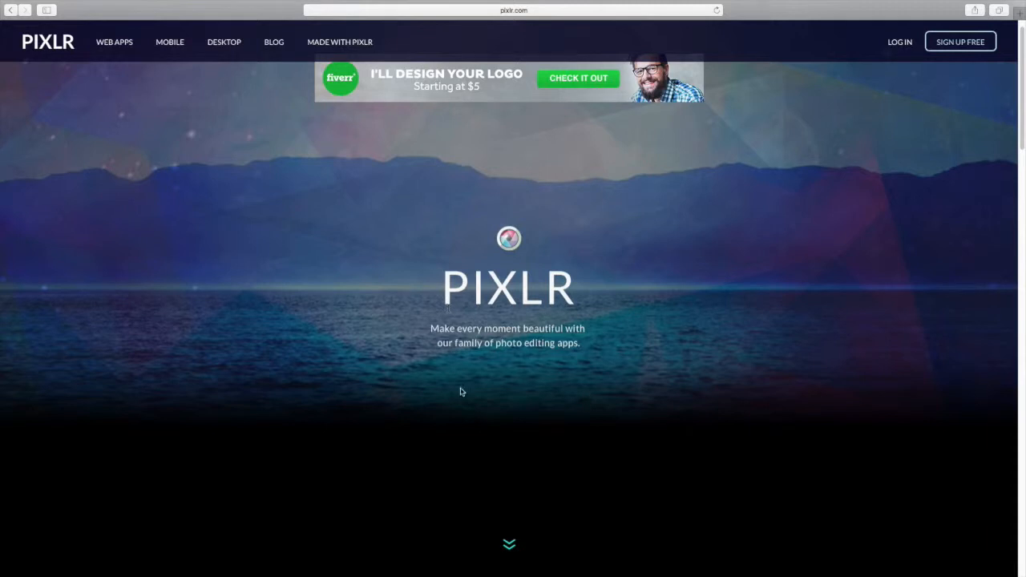
{"action": "left_click", "coordinate": [514, 552]}
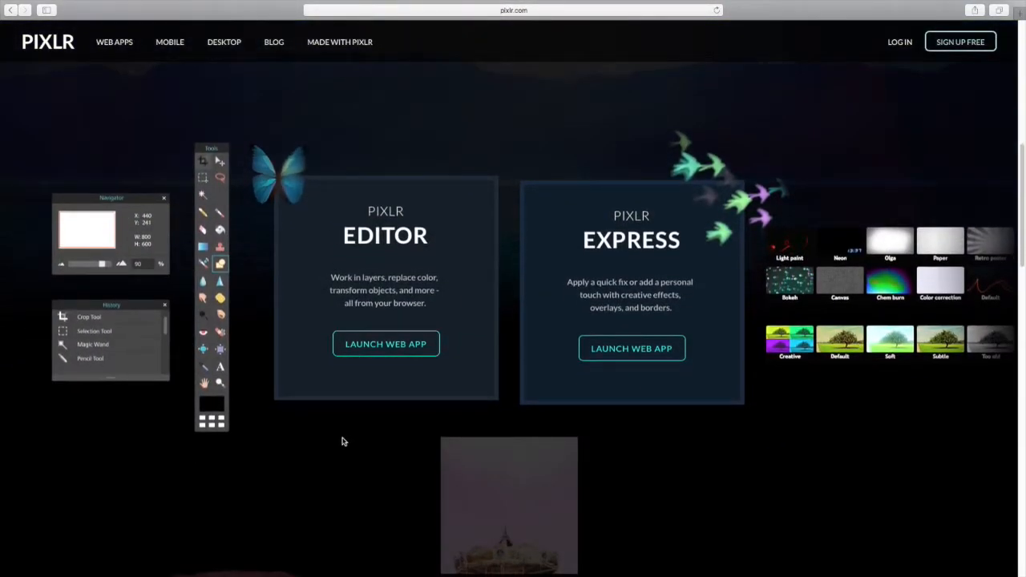
{"action": "left_click", "coordinate": [382, 344]}
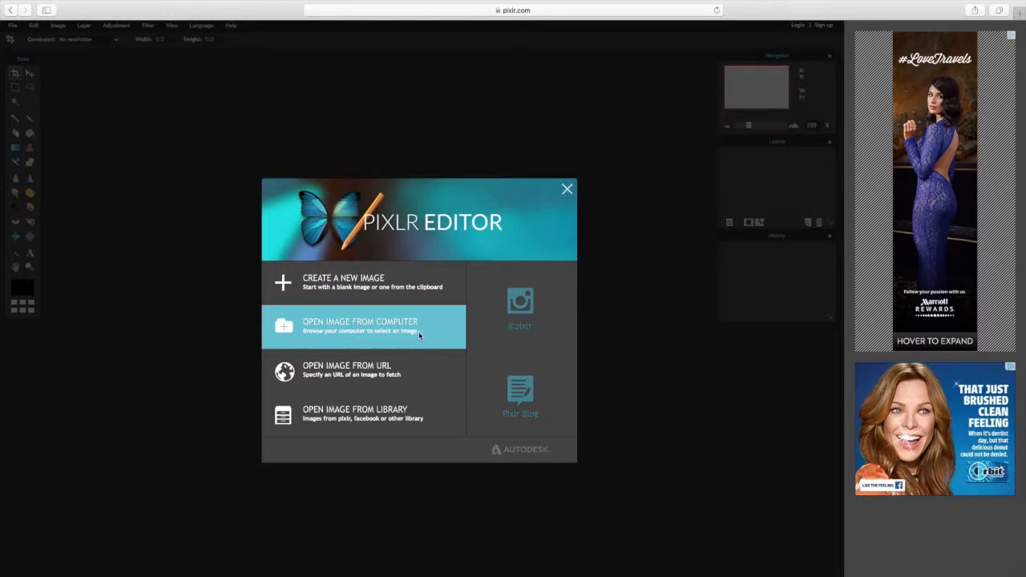
{"action": "left_click", "coordinate": [346, 322]}
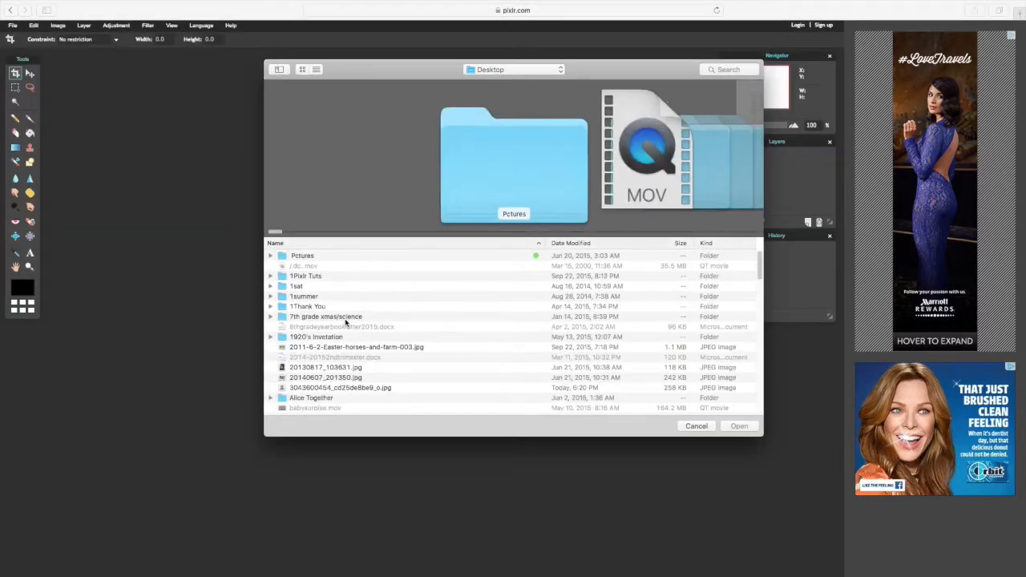
- Look through the Desktop files for a picture, previewing the two photos dated 5-10-15 and ostrich-04.jpg
{"action": "scroll", "coordinate": [353, 321], "scroll_direction": "down", "scroll_amount": 5}
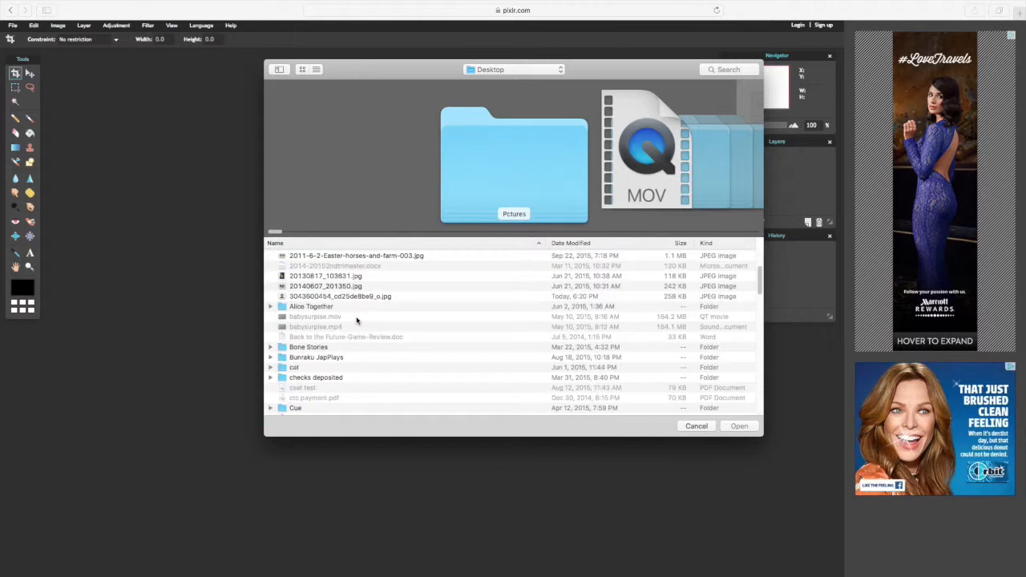
{"action": "scroll", "coordinate": [355, 321], "scroll_direction": "down", "scroll_amount": 10}
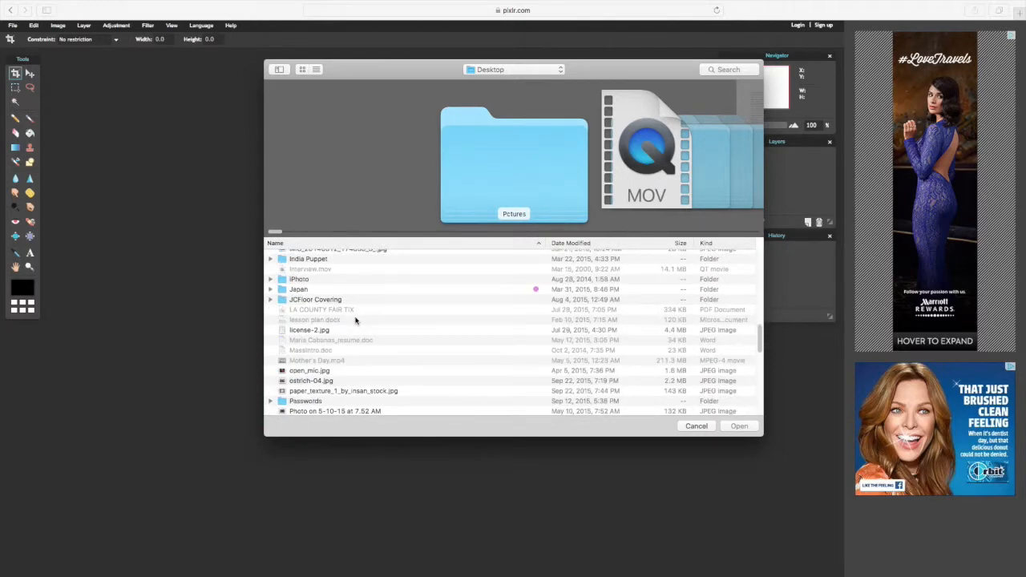
{"action": "scroll", "coordinate": [356, 321], "scroll_direction": "down", "scroll_amount": 5}
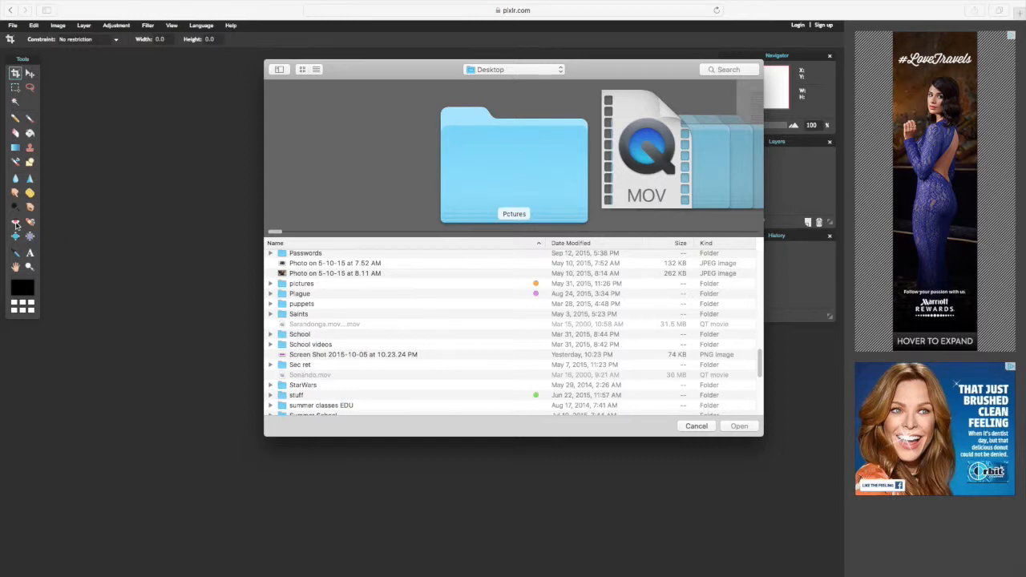
{"action": "scroll", "coordinate": [372, 291], "scroll_direction": "down", "scroll_amount": 5}
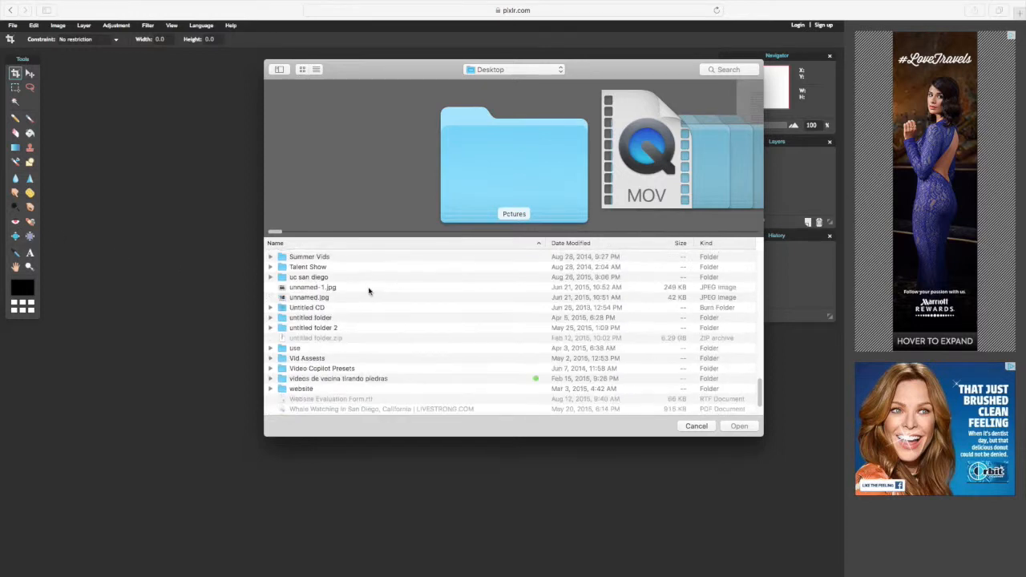
{"action": "scroll", "coordinate": [370, 291], "scroll_direction": "up", "scroll_amount": 6}
{"action": "left_click", "coordinate": [316, 309]}
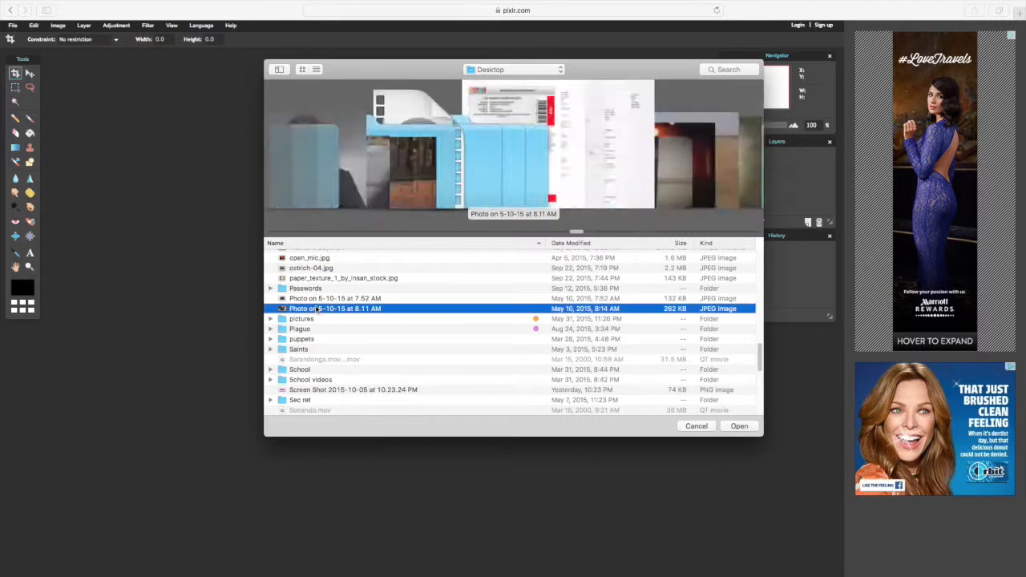
{"action": "left_click", "coordinate": [324, 300]}
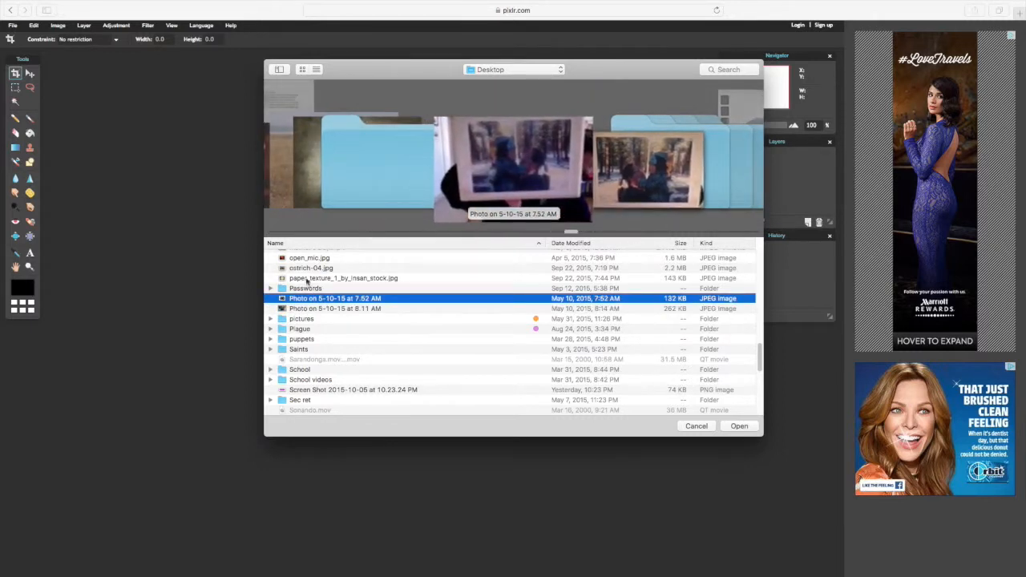
{"action": "left_click", "coordinate": [303, 268]}
- Preview the two IMG_20140812 photos and the DSCN2708 (1), DSCN2708 and DSCN2689 photos as candidates
{"action": "scroll", "coordinate": [302, 270], "scroll_direction": "up", "scroll_amount": 5}
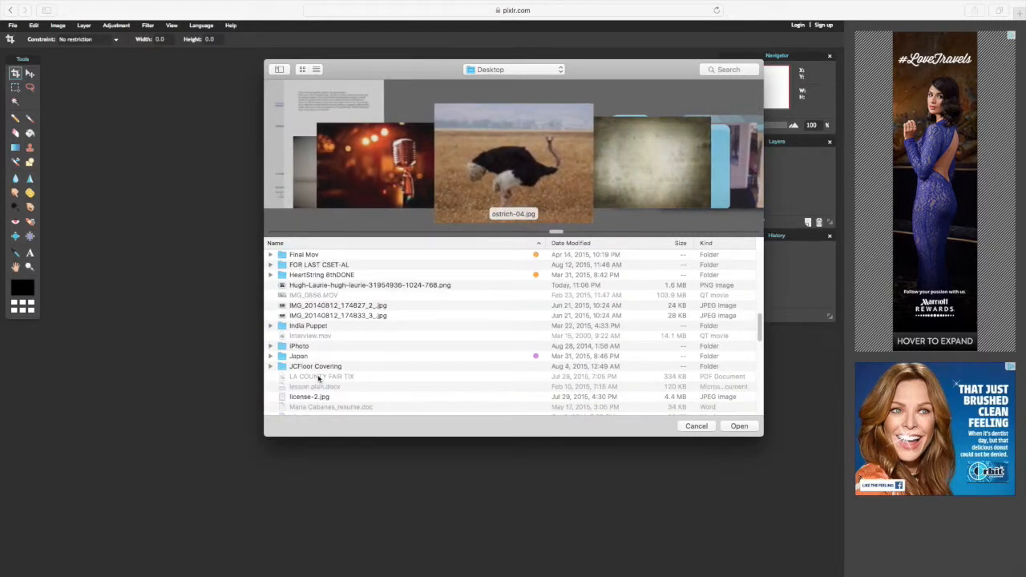
{"action": "left_click", "coordinate": [303, 315]}
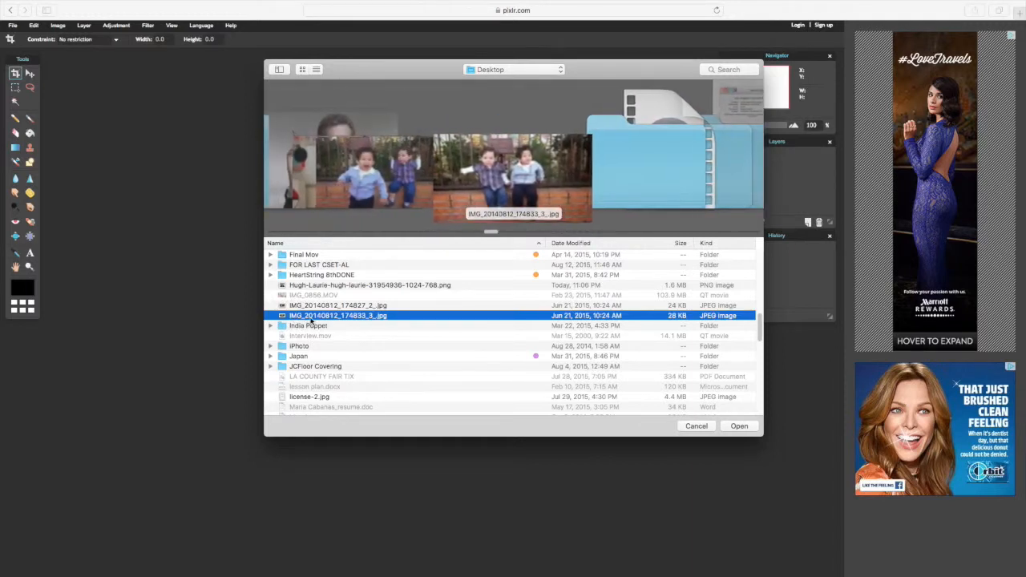
{"action": "left_click", "coordinate": [327, 307]}
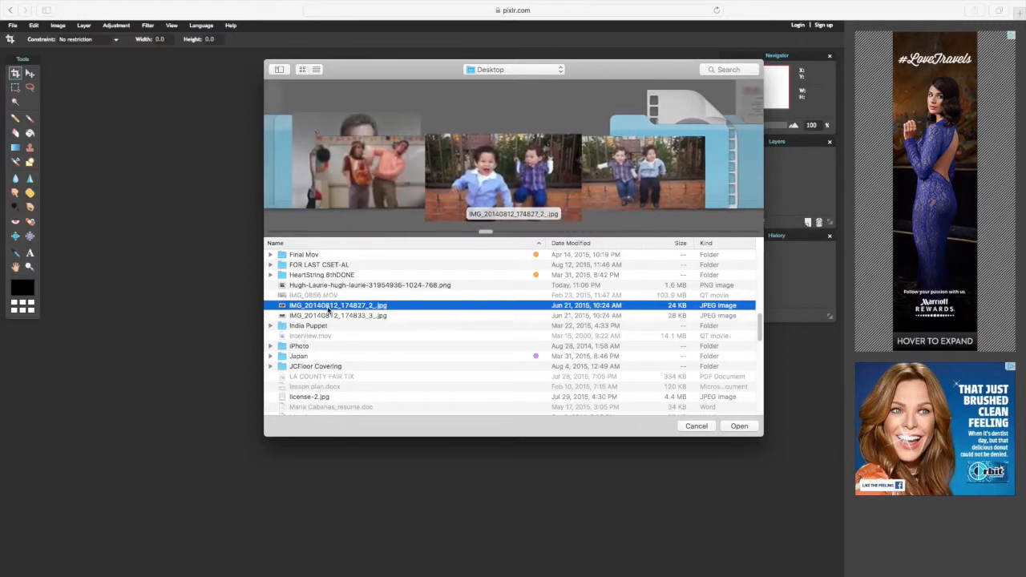
{"action": "scroll", "coordinate": [328, 311], "scroll_direction": "up", "scroll_amount": 2}
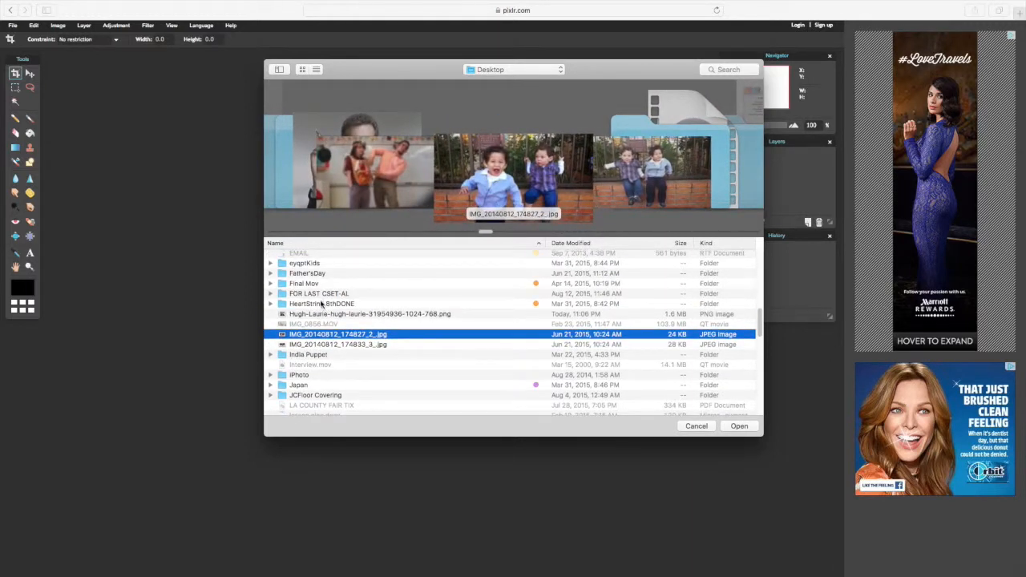
{"action": "scroll", "coordinate": [322, 293], "scroll_direction": "up", "scroll_amount": 5}
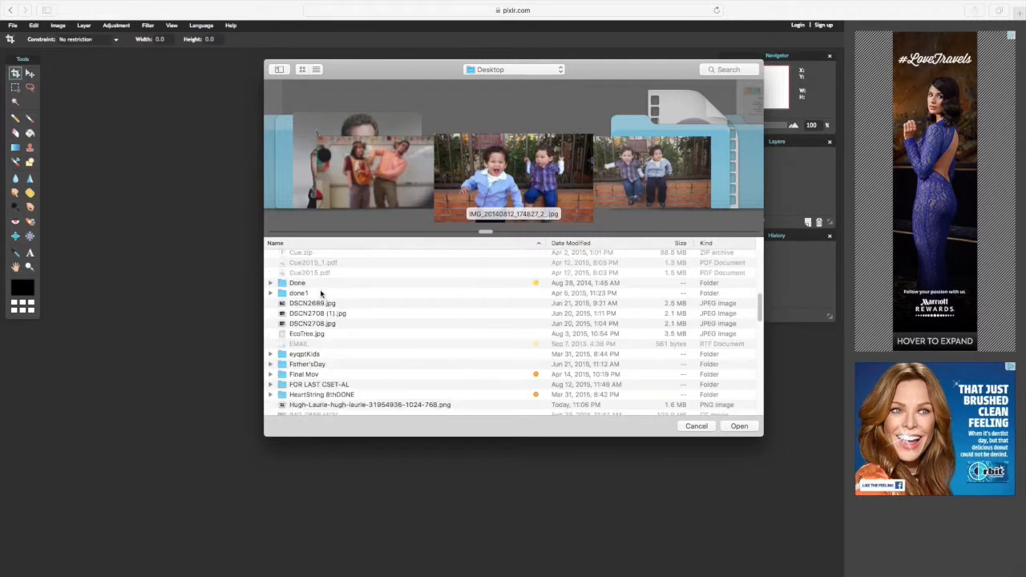
{"action": "left_click", "coordinate": [311, 318]}
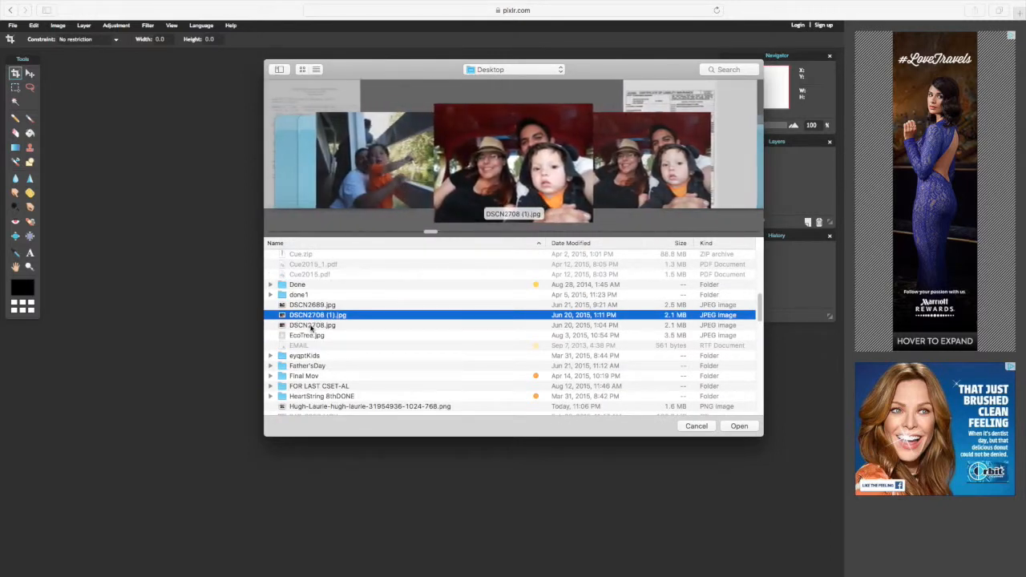
{"action": "left_click", "coordinate": [310, 326]}
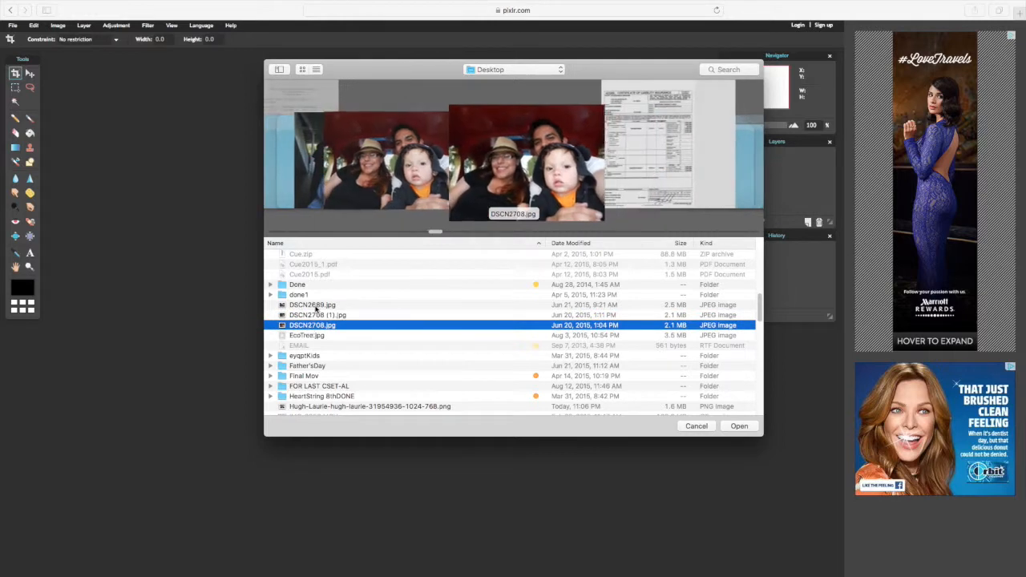
{"action": "left_click", "coordinate": [316, 307]}
{"action": "scroll", "coordinate": [316, 309], "scroll_direction": "up", "scroll_amount": 8}
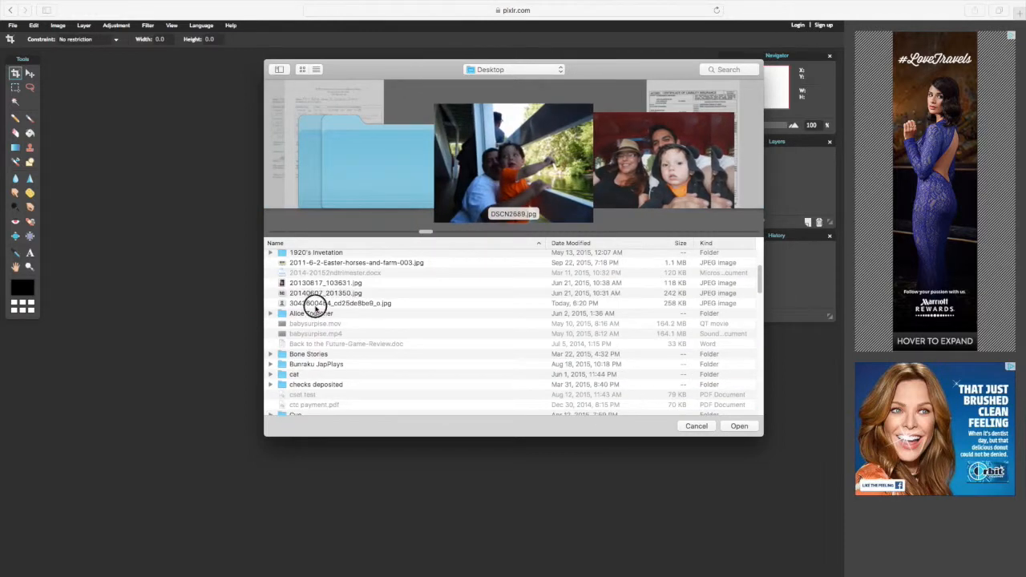
{"action": "left_click", "coordinate": [316, 303]}
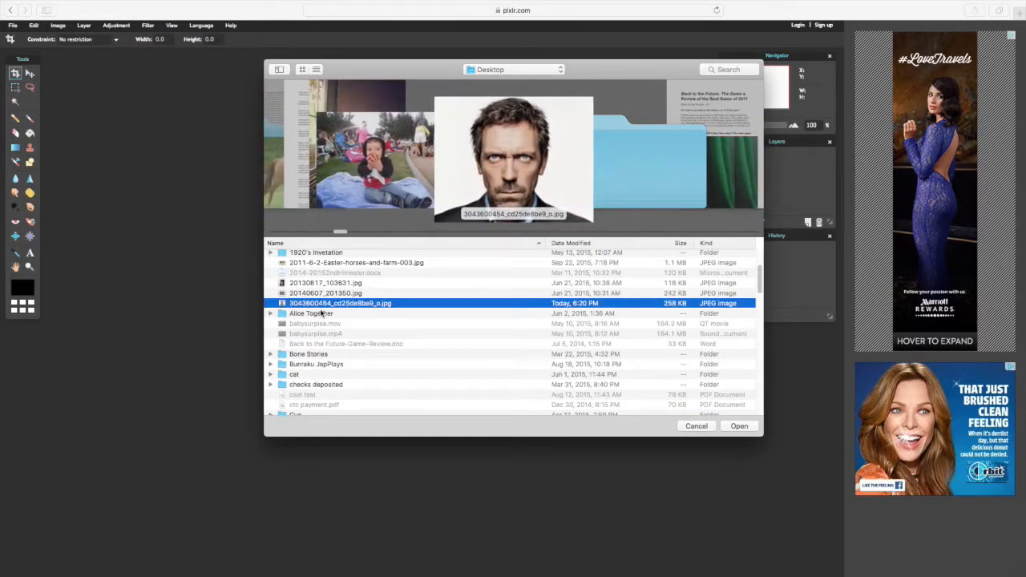
{"action": "left_click", "coordinate": [316, 293]}
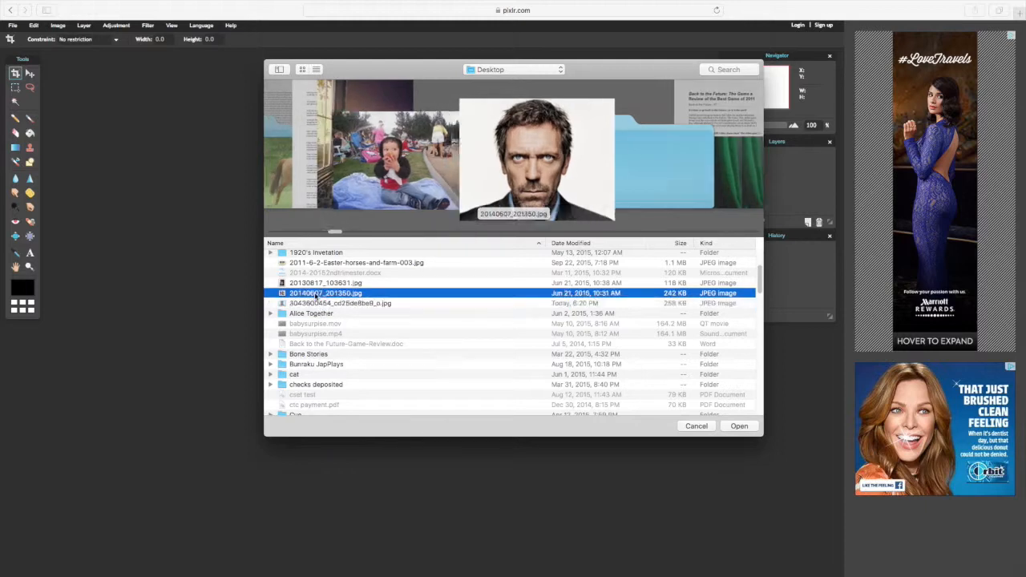
{"action": "scroll", "coordinate": [315, 301], "scroll_direction": "down", "scroll_amount": 10}
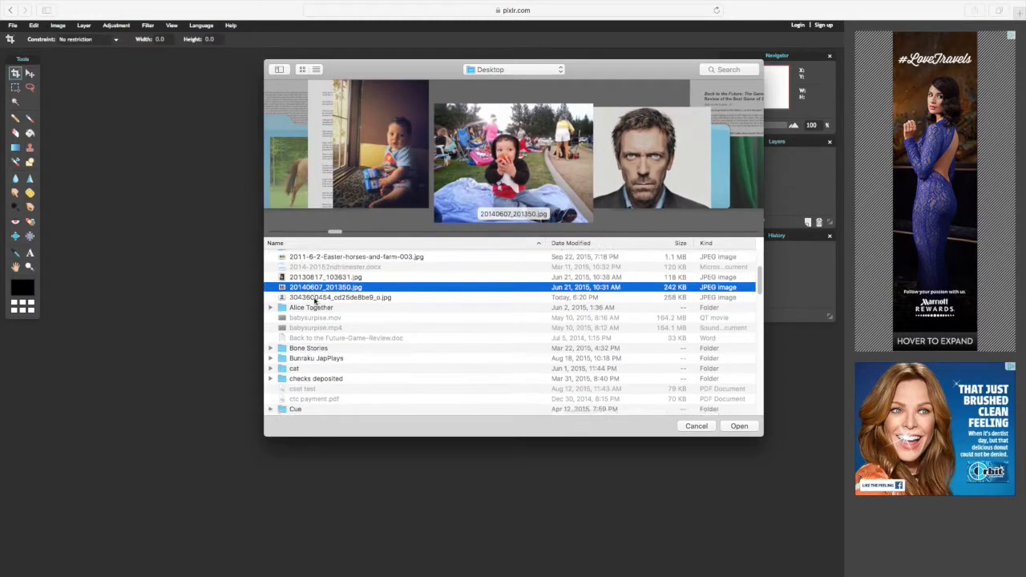
{"action": "scroll", "coordinate": [315, 301], "scroll_direction": "up", "scroll_amount": 2}
{"action": "scroll", "coordinate": [315, 301], "scroll_direction": "up", "scroll_amount": 5}
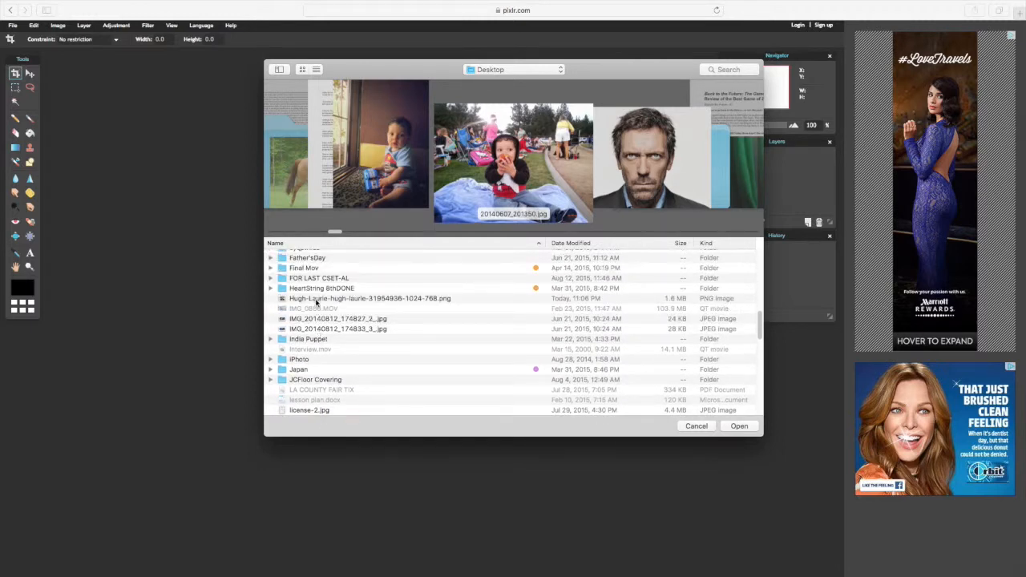
{"action": "left_click", "coordinate": [316, 300]}
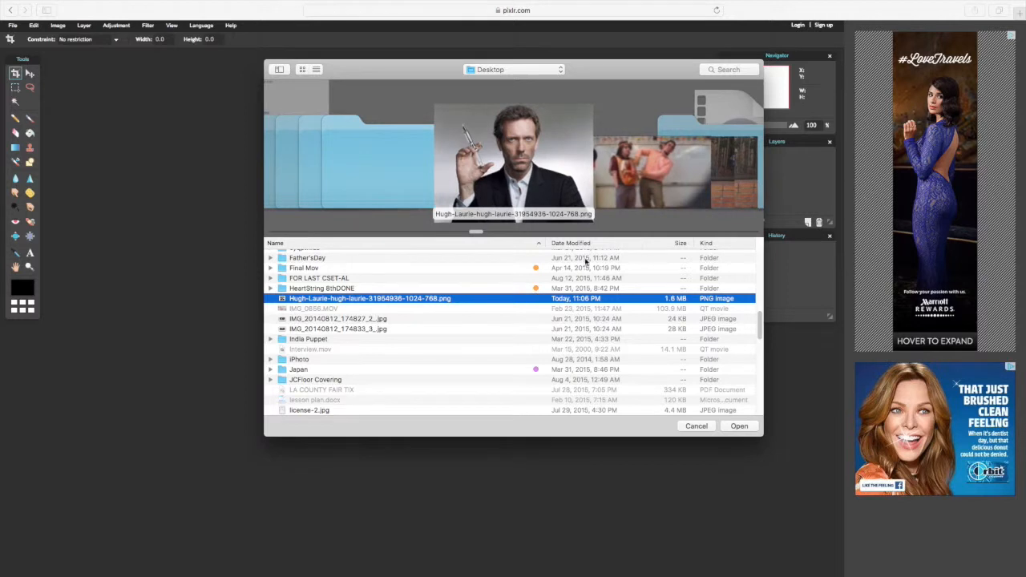
{"action": "left_click", "coordinate": [739, 426]}
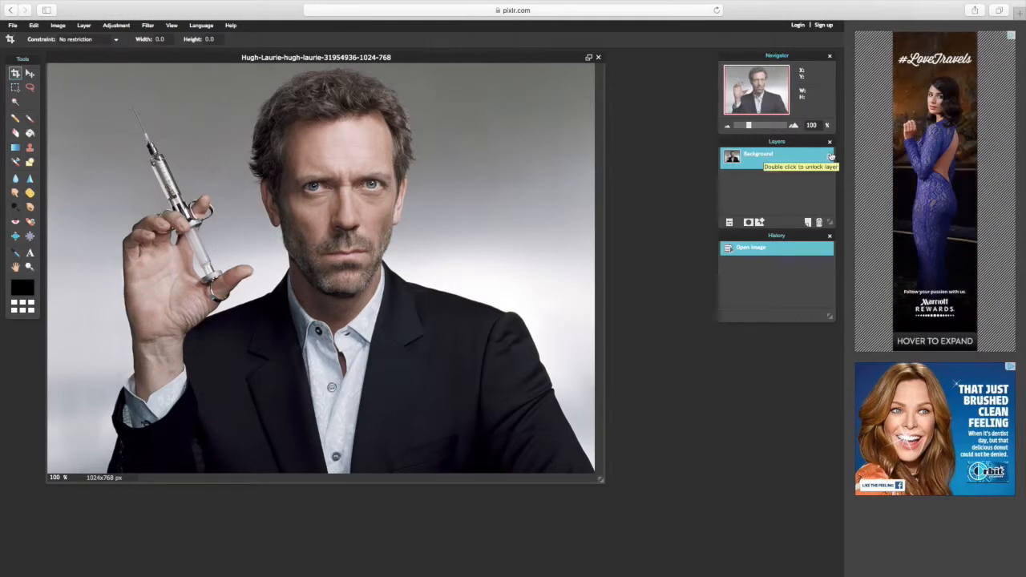
{"action": "double_click", "coordinate": [830, 158]}
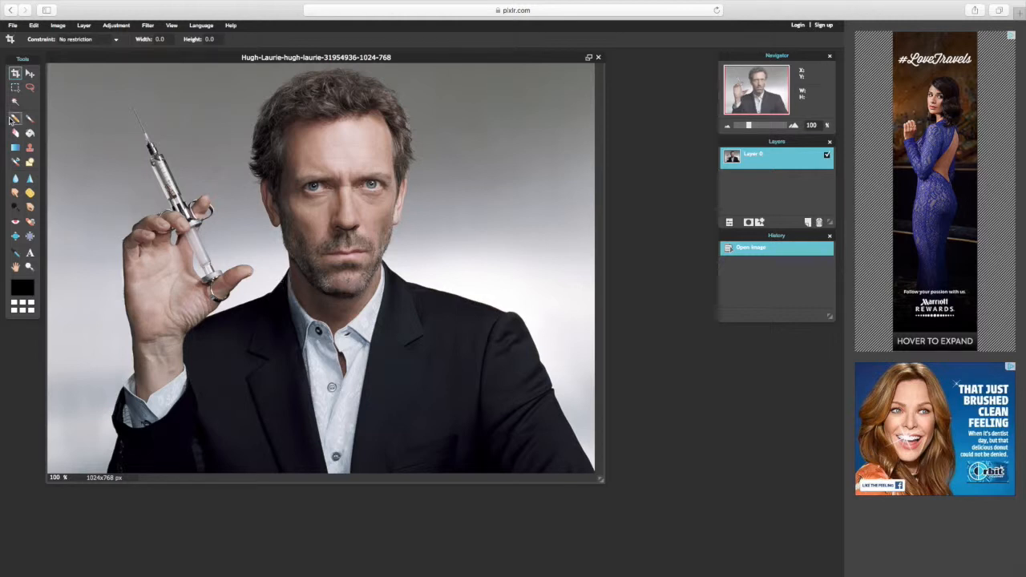
- Shrink the shoulder and sleeve of the lowered arm along their outer edge using the Pinch tool at size 150 and strength 50
{"action": "left_click", "coordinate": [30, 73]}
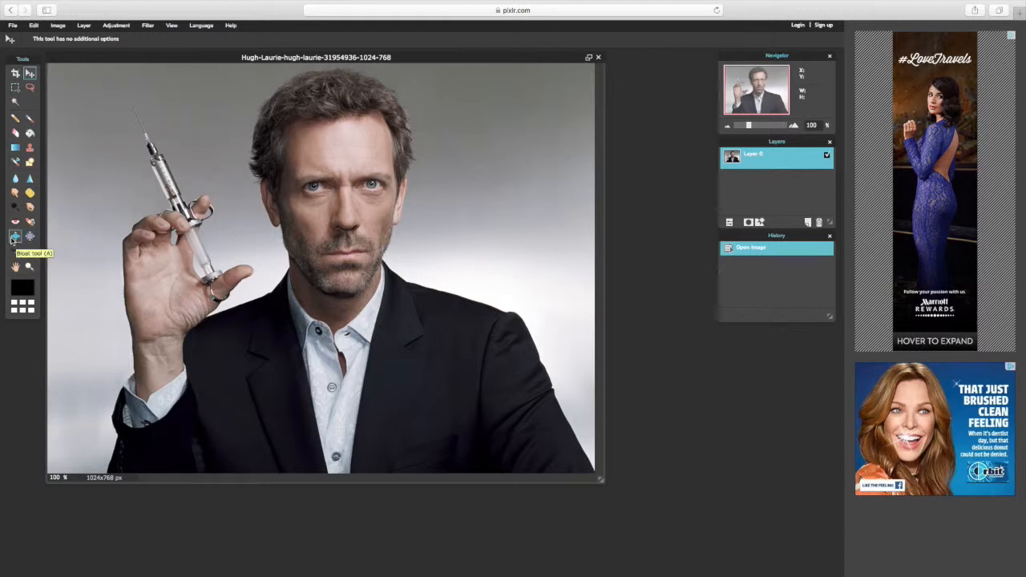
{"action": "key", "text": "a"}
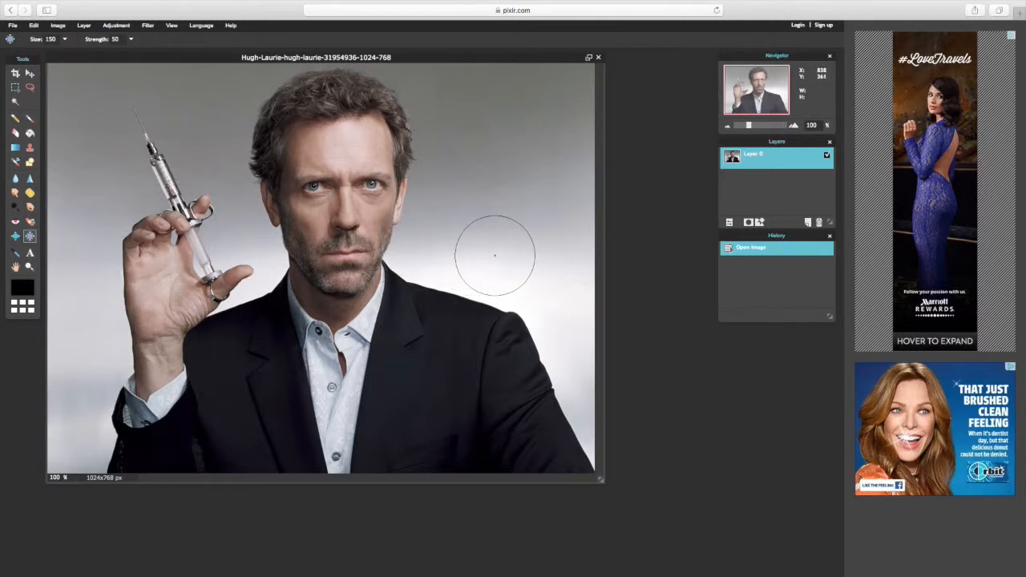
{"action": "left_click", "coordinate": [566, 334]}
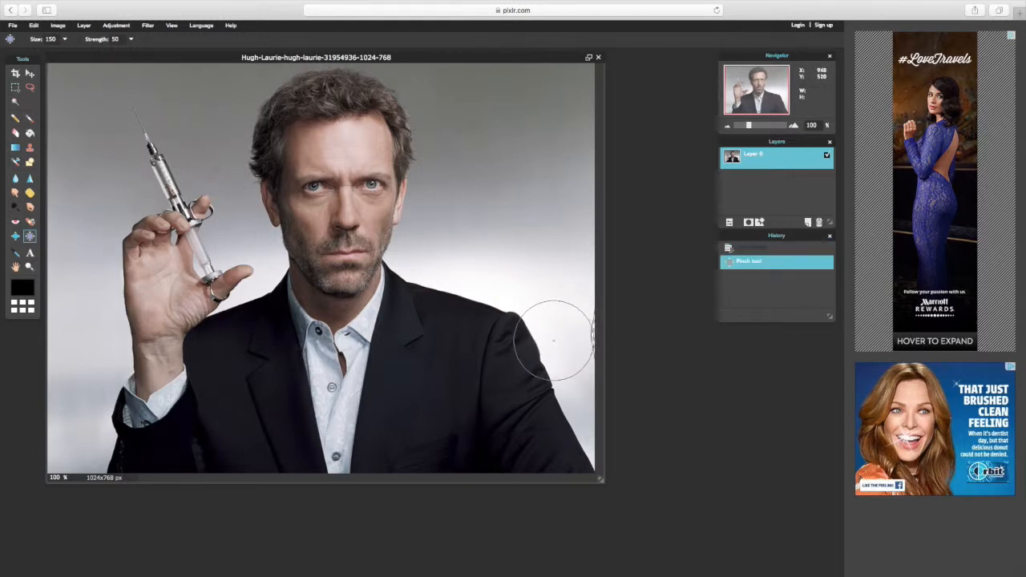
{"action": "left_click", "coordinate": [761, 247]}
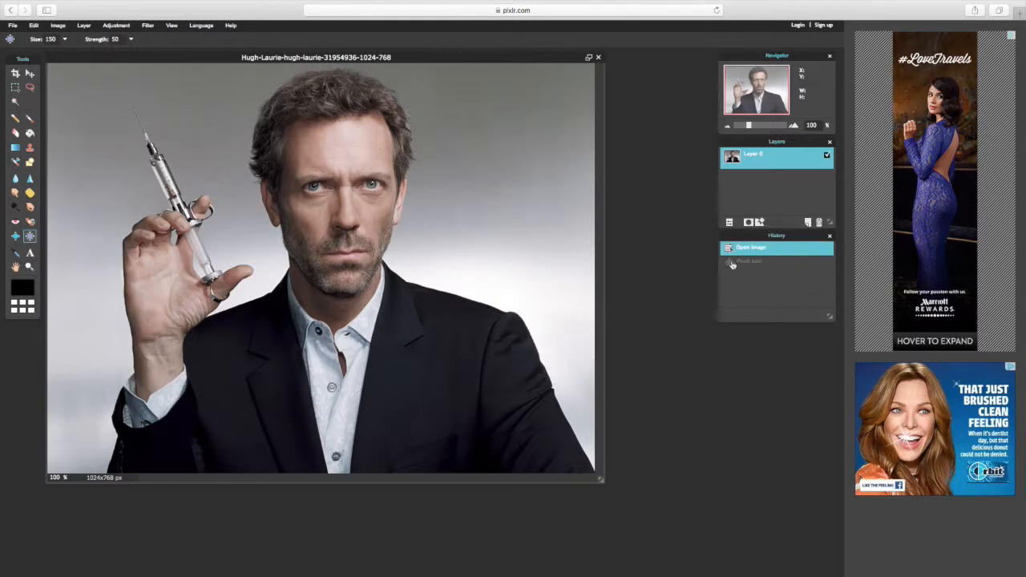
{"action": "left_click", "coordinate": [507, 343]}
{"action": "left_click", "coordinate": [529, 373]}
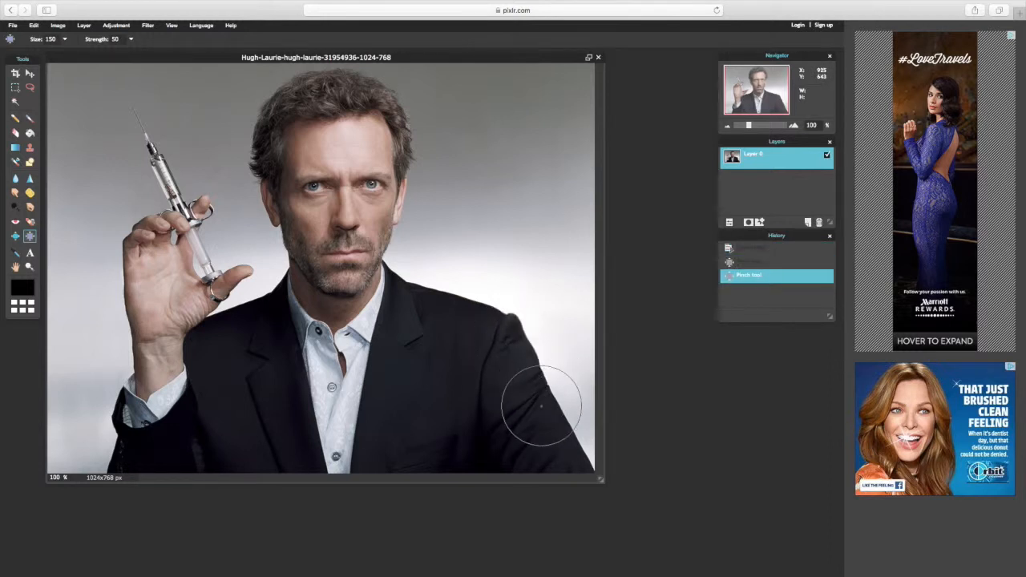
{"action": "left_click", "coordinate": [542, 409]}
{"action": "left_click", "coordinate": [556, 426]}
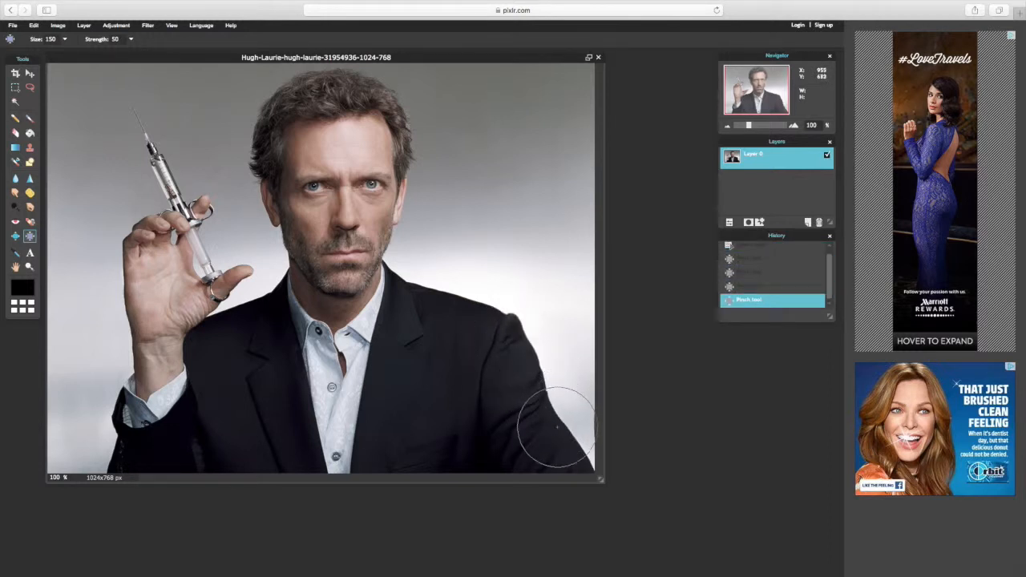
- Undo the last pinch on the lower sleeve and pinch the top of the lowered arm's shoulder inward instead
{"action": "left_click", "coordinate": [541, 426]}
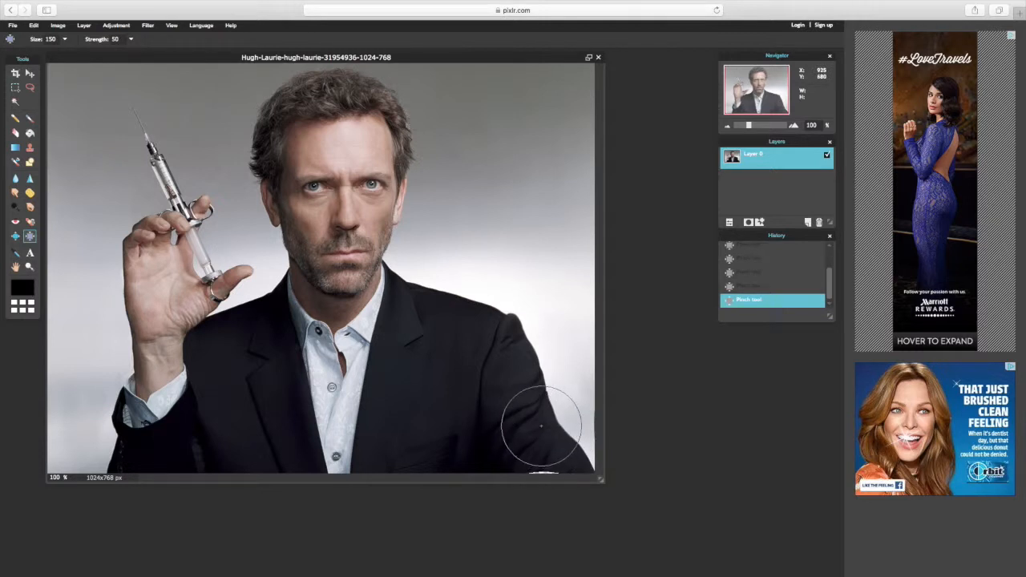
{"action": "left_click", "coordinate": [756, 286]}
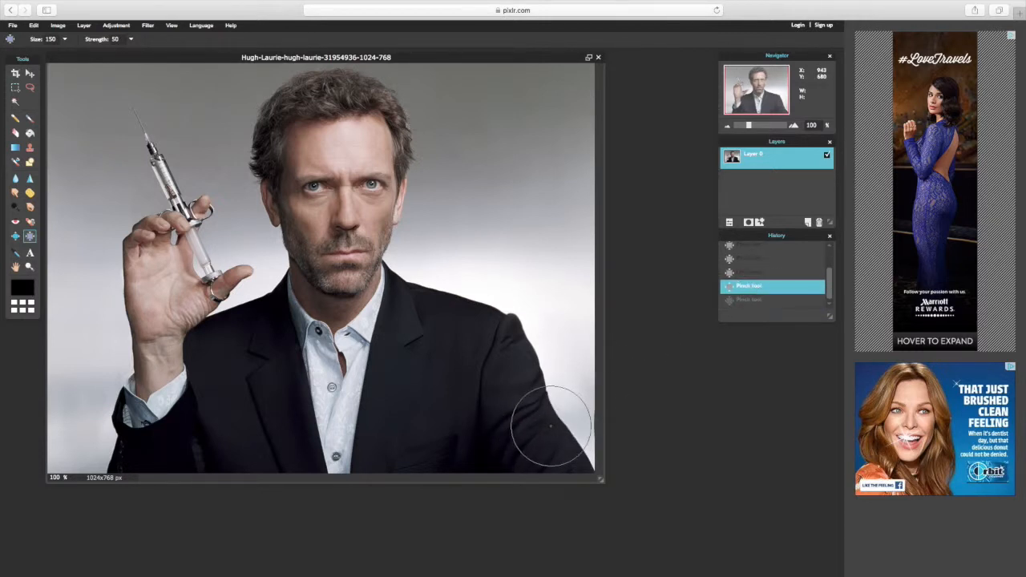
{"action": "left_click", "coordinate": [520, 342]}
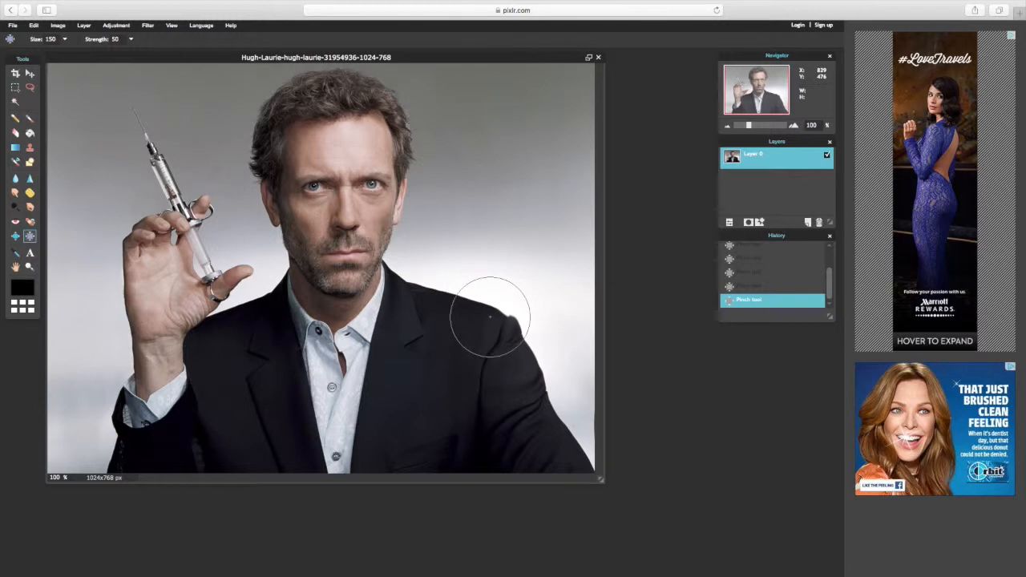
{"action": "left_click", "coordinate": [456, 308]}
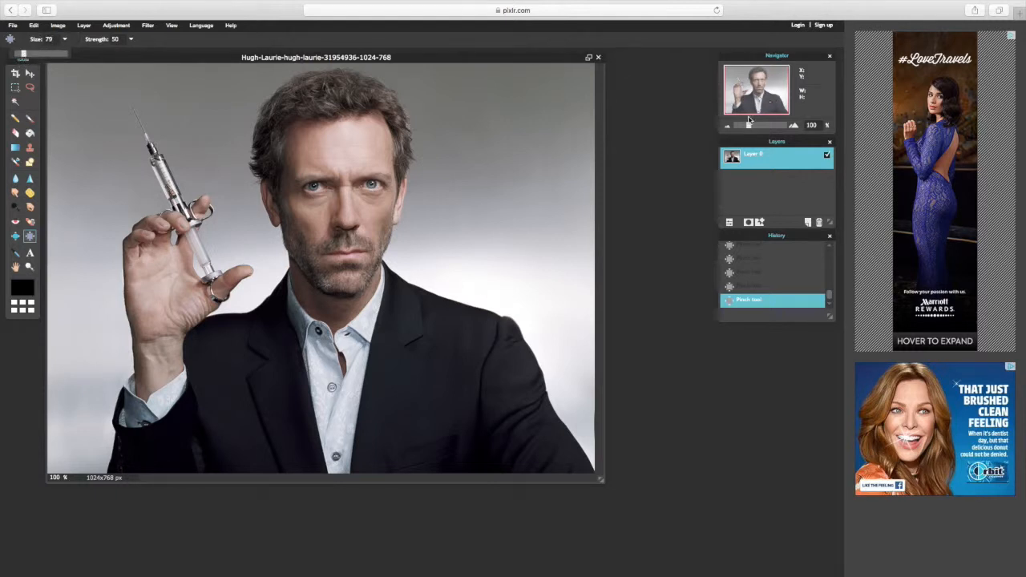
- Slim the shoulder and upper sleeve of the lowered arm in finer detail with the Pinch tool at size 63
{"action": "left_click_drag", "start_coordinate": [748, 127], "coordinate": [773, 107]}
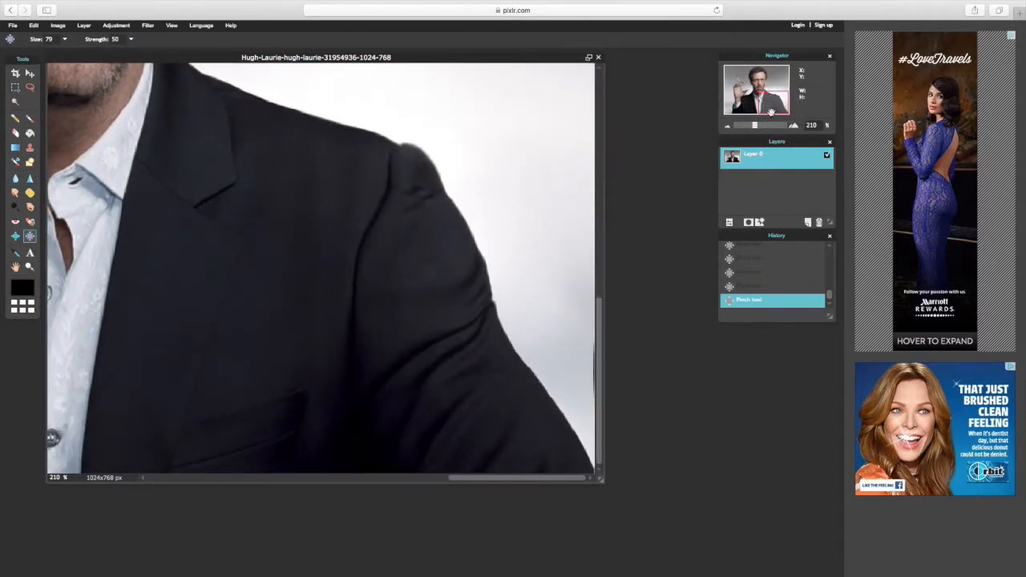
{"action": "left_click", "coordinate": [66, 40]}
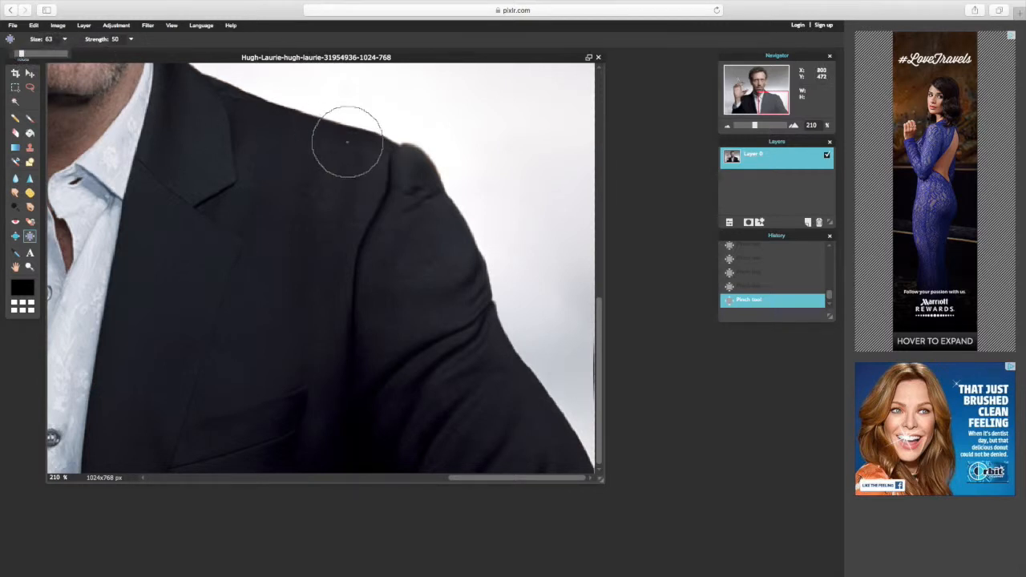
{"action": "left_click", "coordinate": [412, 151]}
{"action": "mouse_move", "coordinate": [432, 184]}
{"action": "left_mouse_down"}
{"action": "mouse_move", "coordinate": [488, 303]}
{"action": "mouse_move", "coordinate": [501, 313]}
{"action": "mouse_move", "coordinate": [501, 335]}
{"action": "mouse_move", "coordinate": [567, 434]}
{"action": "mouse_move", "coordinate": [530, 415]}
{"action": "mouse_move", "coordinate": [530, 404]}
{"action": "mouse_move", "coordinate": [545, 428]}
{"action": "mouse_move", "coordinate": [563, 416]}
{"action": "mouse_move", "coordinate": [543, 406]}
{"action": "mouse_move", "coordinate": [466, 294]}
{"action": "mouse_move", "coordinate": [435, 379]}
{"action": "mouse_move", "coordinate": [385, 399]}
{"action": "mouse_move", "coordinate": [444, 347]}
{"action": "mouse_move", "coordinate": [464, 289]}
{"action": "mouse_move", "coordinate": [431, 182]}
{"action": "mouse_move", "coordinate": [408, 156]}
{"action": "mouse_move", "coordinate": [286, 123]}
{"action": "mouse_move", "coordinate": [217, 87]}
{"action": "mouse_move", "coordinate": [367, 155]}
{"action": "mouse_move", "coordinate": [408, 158]}
{"action": "left_mouse_up"}
{"action": "mouse_move", "coordinate": [756, 125]}
{"action": "left_mouse_down"}
{"action": "mouse_move", "coordinate": [746, 126]}
{"action": "mouse_move", "coordinate": [756, 125]}
{"action": "mouse_move", "coordinate": [768, 96]}
{"action": "mouse_move", "coordinate": [778, 101]}
{"action": "left_mouse_up"}
{"action": "mouse_move", "coordinate": [415, 189]}
{"action": "left_mouse_down"}
{"action": "mouse_move", "coordinate": [519, 411]}
{"action": "mouse_move", "coordinate": [478, 371]}
{"action": "left_mouse_up"}
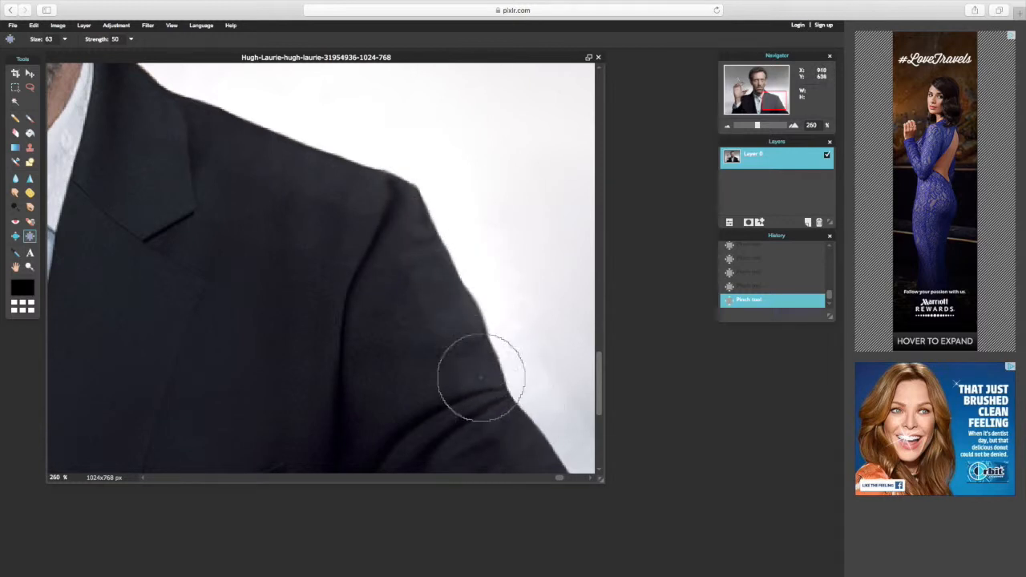
{"action": "mouse_move", "coordinate": [401, 292]}
{"action": "left_mouse_down"}
{"action": "mouse_move", "coordinate": [401, 201]}
{"action": "mouse_move", "coordinate": [309, 157]}
{"action": "mouse_move", "coordinate": [185, 119]}
{"action": "left_mouse_up"}
{"action": "left_click_drag", "start_coordinate": [406, 206], "coordinate": [422, 207]}
- Narrow the wrist, shirt cuff and jacket cuff of the raised arm with the Pinch tool at size 63
{"action": "left_click_drag", "start_coordinate": [560, 480], "coordinate": [172, 426]}
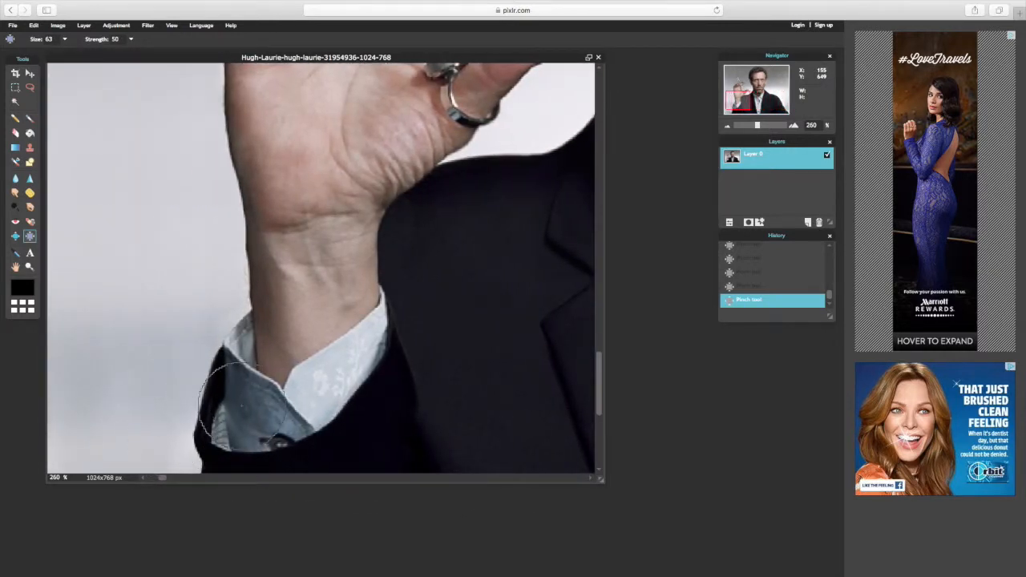
{"action": "mouse_move", "coordinate": [232, 375]}
{"action": "left_mouse_down"}
{"action": "mouse_move", "coordinate": [201, 439]}
{"action": "mouse_move", "coordinate": [208, 414]}
{"action": "mouse_move", "coordinate": [267, 426]}
{"action": "mouse_move", "coordinate": [343, 393]}
{"action": "mouse_move", "coordinate": [365, 367]}
{"action": "mouse_move", "coordinate": [369, 320]}
{"action": "mouse_move", "coordinate": [231, 358]}
{"action": "mouse_move", "coordinate": [258, 316]}
{"action": "mouse_move", "coordinate": [253, 251]}
{"action": "mouse_move", "coordinate": [382, 238]}
{"action": "mouse_move", "coordinate": [371, 238]}
{"action": "mouse_move", "coordinate": [366, 326]}
{"action": "mouse_move", "coordinate": [356, 290]}
{"action": "mouse_move", "coordinate": [365, 254]}
{"action": "mouse_move", "coordinate": [350, 263]}
{"action": "mouse_move", "coordinate": [269, 259]}
{"action": "mouse_move", "coordinate": [261, 339]}
{"action": "mouse_move", "coordinate": [298, 321]}
{"action": "mouse_move", "coordinate": [319, 327]}
{"action": "mouse_move", "coordinate": [320, 255]}
{"action": "left_mouse_up"}
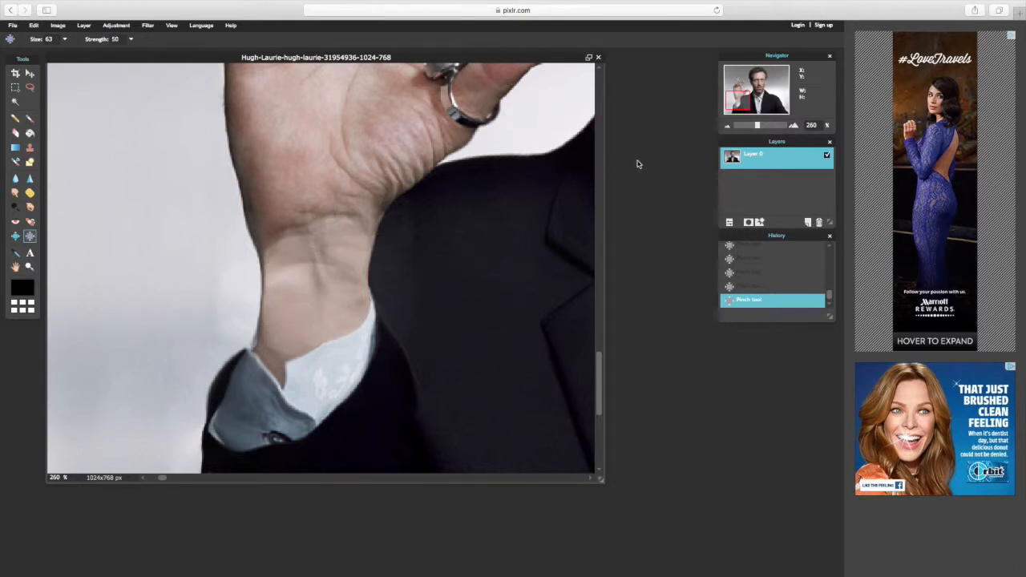
{"action": "mouse_move", "coordinate": [210, 433]}
{"action": "left_mouse_down"}
{"action": "mouse_move", "coordinate": [217, 400]}
{"action": "mouse_move", "coordinate": [206, 415]}
{"action": "mouse_move", "coordinate": [209, 385]}
{"action": "left_mouse_up"}
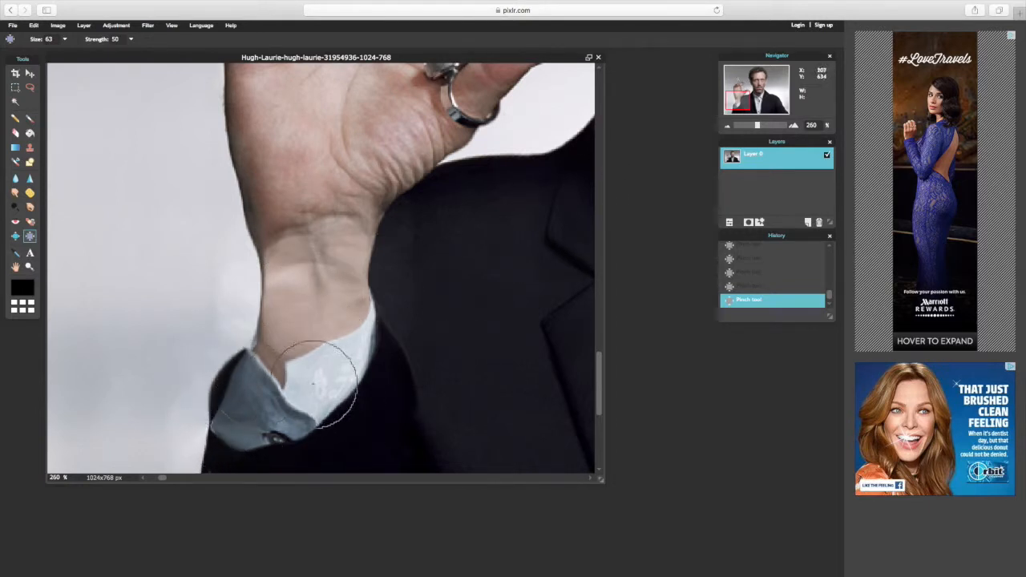
- Pinch the jacket shoulder beside the raised hand inward along its upper edge
{"action": "mouse_move", "coordinate": [759, 129]}
{"action": "left_mouse_down"}
{"action": "mouse_move", "coordinate": [744, 126]}
{"action": "mouse_move", "coordinate": [753, 124]}
{"action": "left_mouse_up"}
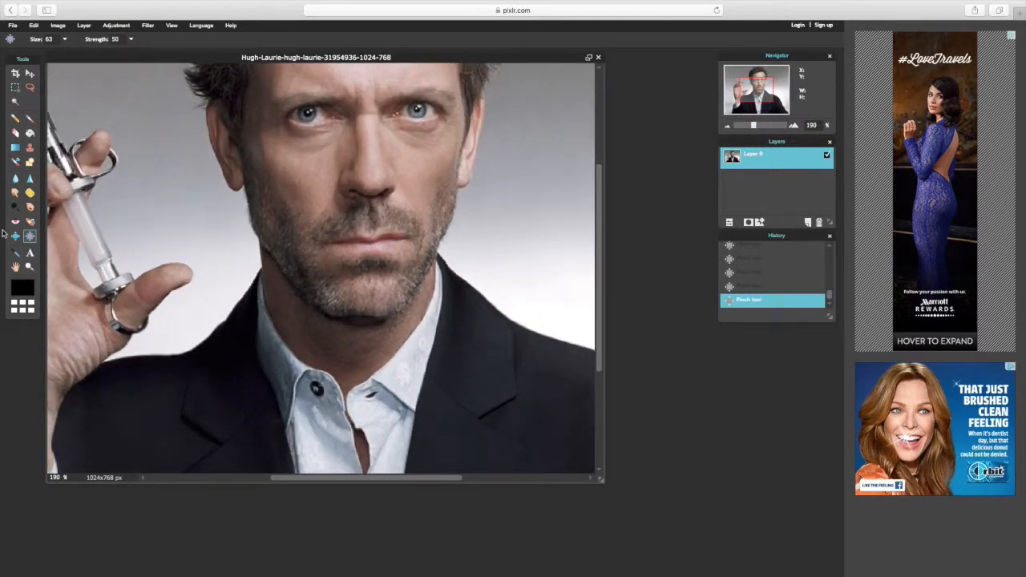
{"action": "key", "text": "space"}
{"action": "left_click_drag", "start_coordinate": [231, 298], "coordinate": [341, 275]}
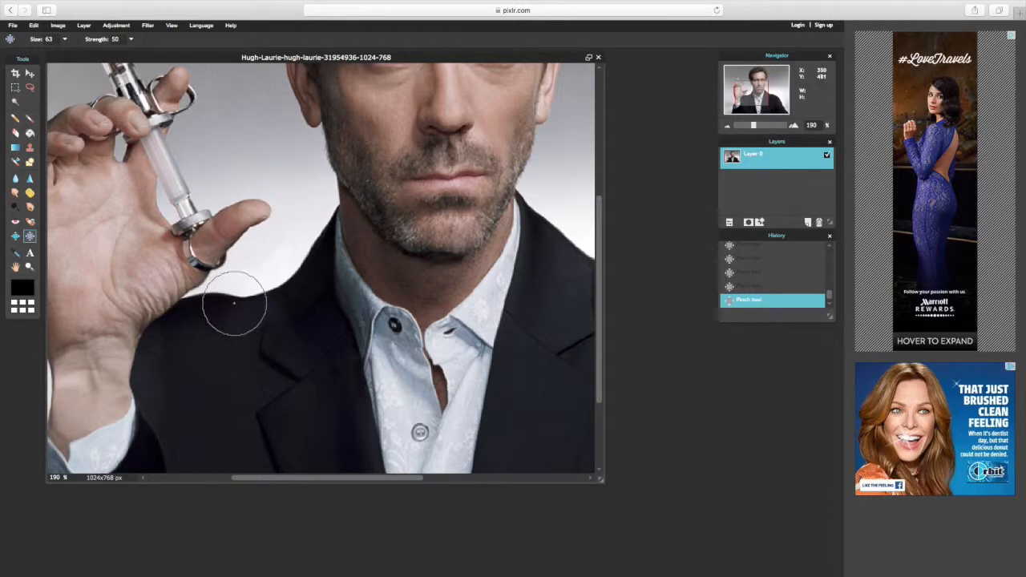
{"action": "mouse_move", "coordinate": [225, 302]}
{"action": "left_mouse_down"}
{"action": "mouse_move", "coordinate": [237, 250]}
{"action": "mouse_move", "coordinate": [307, 350]}
{"action": "left_mouse_up"}
- Lasso the thumb, palm and wrist of the raised hand closely along the shoulder side, and invert the selection to protect them
{"action": "left_click", "coordinate": [30, 88]}
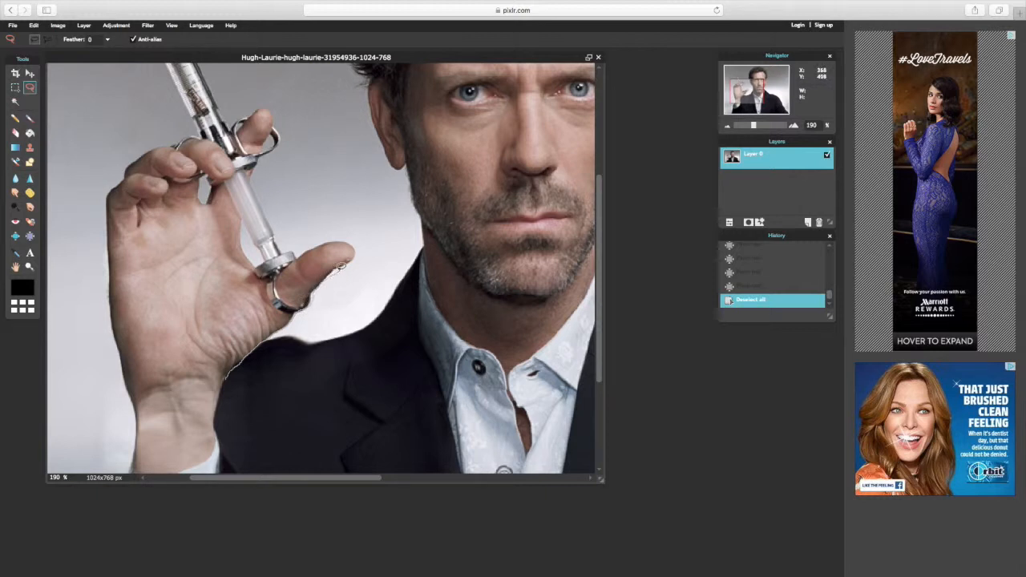
{"action": "mouse_move", "coordinate": [359, 256]}
{"action": "left_mouse_down"}
{"action": "mouse_move", "coordinate": [361, 223]}
{"action": "mouse_move", "coordinate": [276, 196]}
{"action": "mouse_move", "coordinate": [198, 230]}
{"action": "mouse_move", "coordinate": [134, 321]}
{"action": "mouse_move", "coordinate": [122, 361]}
{"action": "mouse_move", "coordinate": [144, 392]}
{"action": "mouse_move", "coordinate": [172, 398]}
{"action": "mouse_move", "coordinate": [218, 445]}
{"action": "mouse_move", "coordinate": [234, 370]}
{"action": "left_mouse_up"}
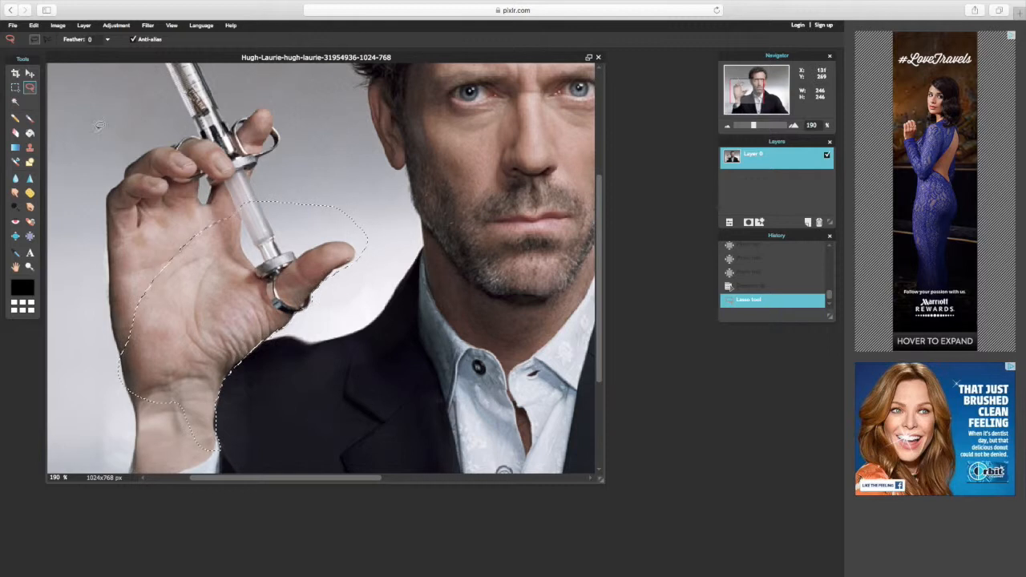
{"action": "left_click", "coordinate": [33, 25]}
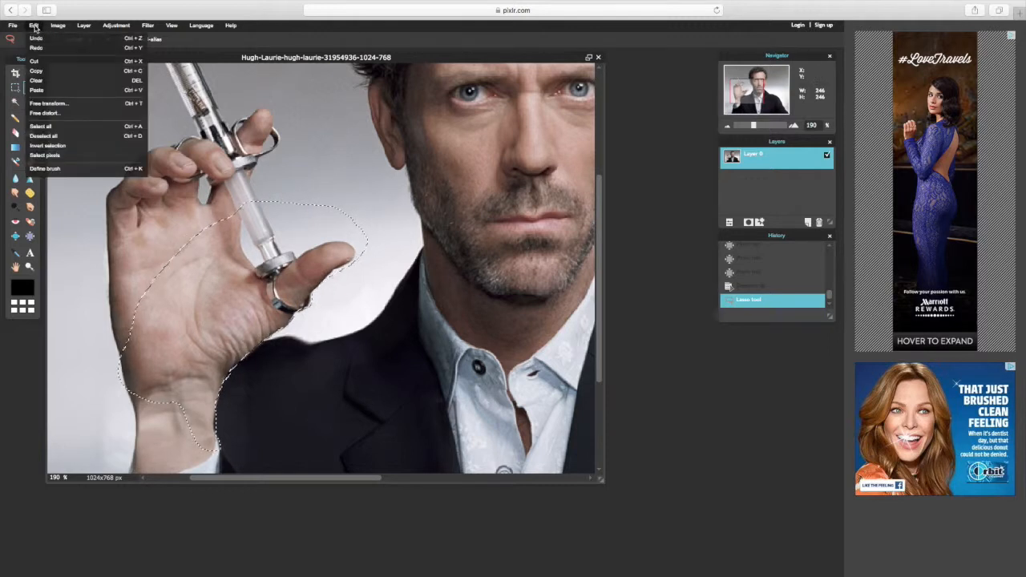
{"action": "left_click", "coordinate": [57, 147]}
{"action": "left_click", "coordinate": [57, 148]}
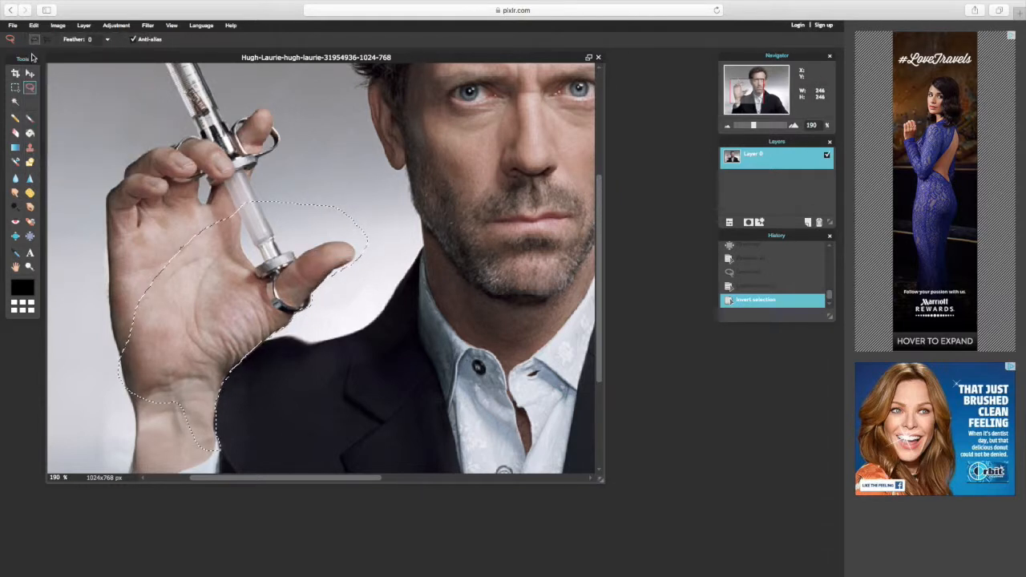
{"action": "left_click", "coordinate": [35, 25]}
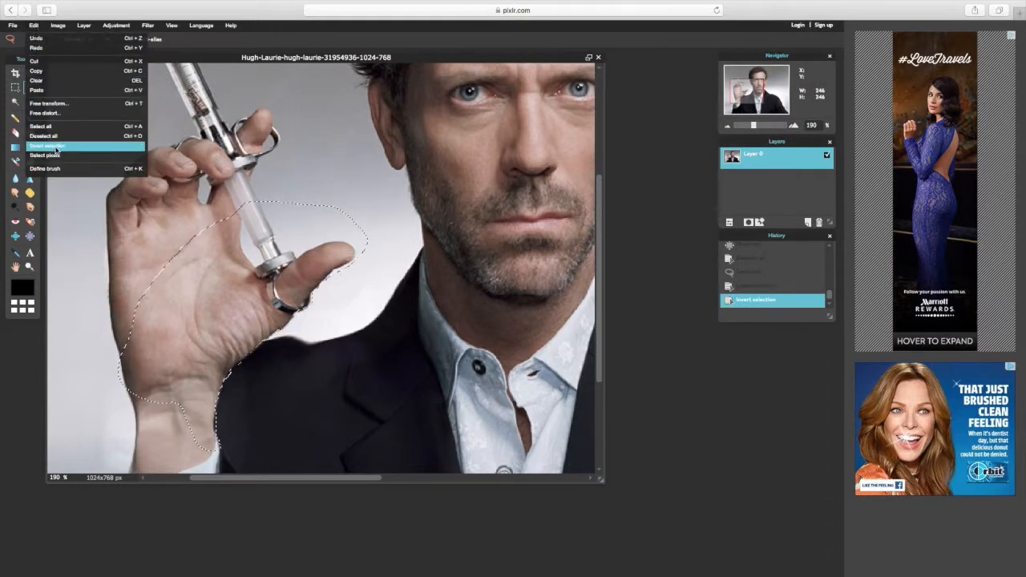
{"action": "left_click", "coordinate": [58, 147]}
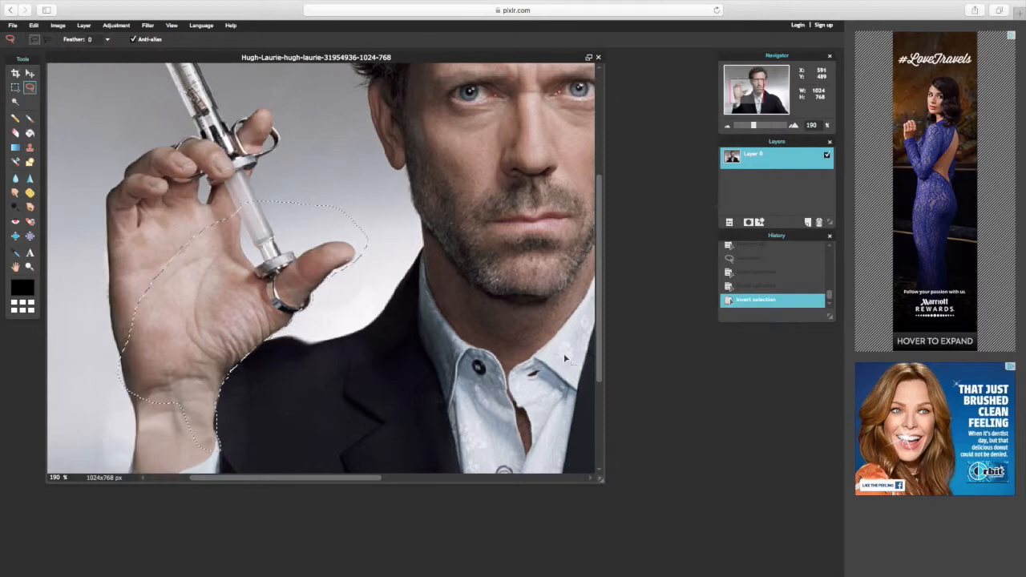
- Pinch the jacket shoulder next to the protected hand with the Pinch tool at size 52 and strength 50
{"action": "left_click_drag", "start_coordinate": [755, 126], "coordinate": [745, 125]}
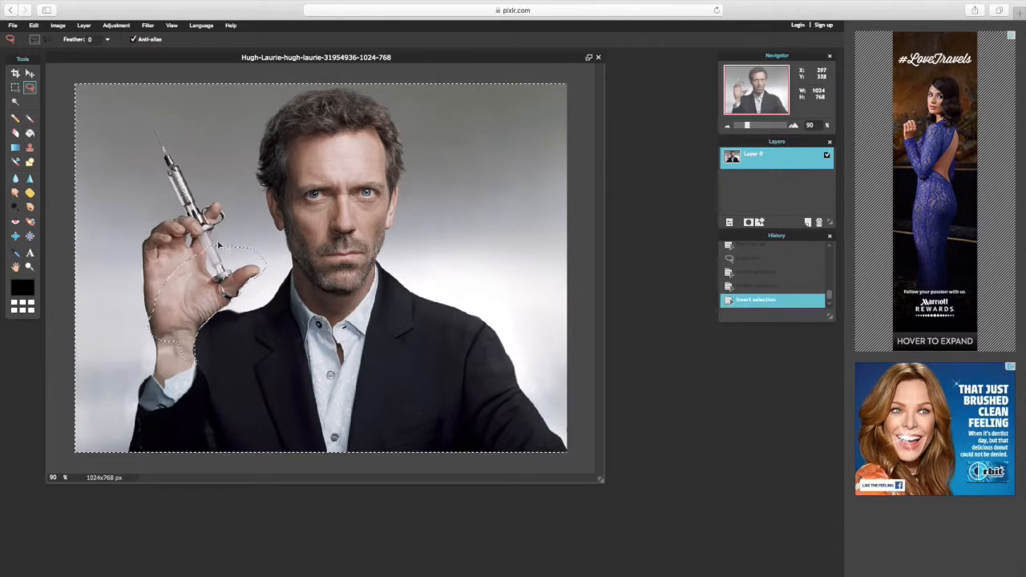
{"action": "left_click", "coordinate": [29, 235]}
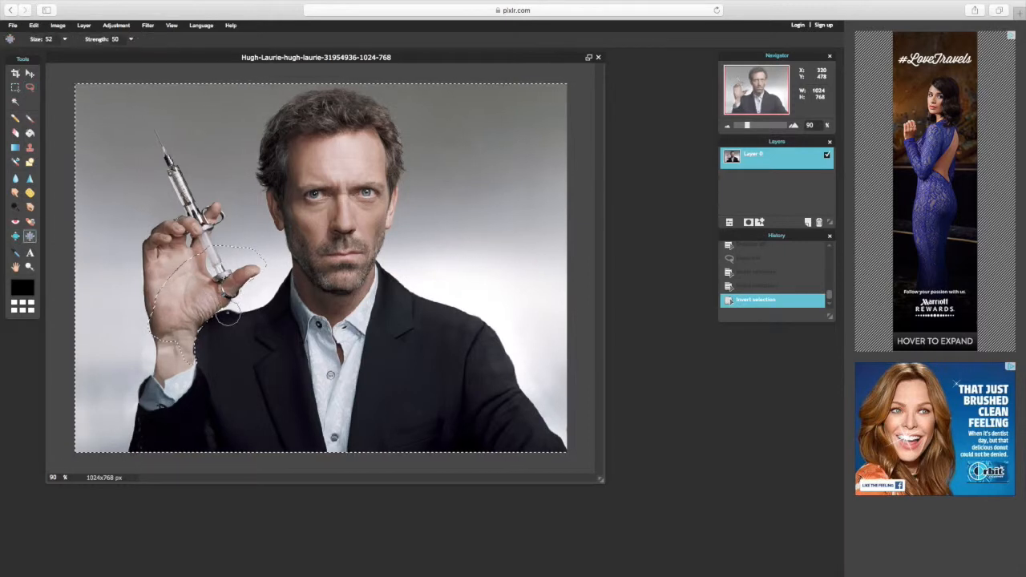
{"action": "left_click", "coordinate": [226, 317]}
{"action": "left_click", "coordinate": [222, 315]}
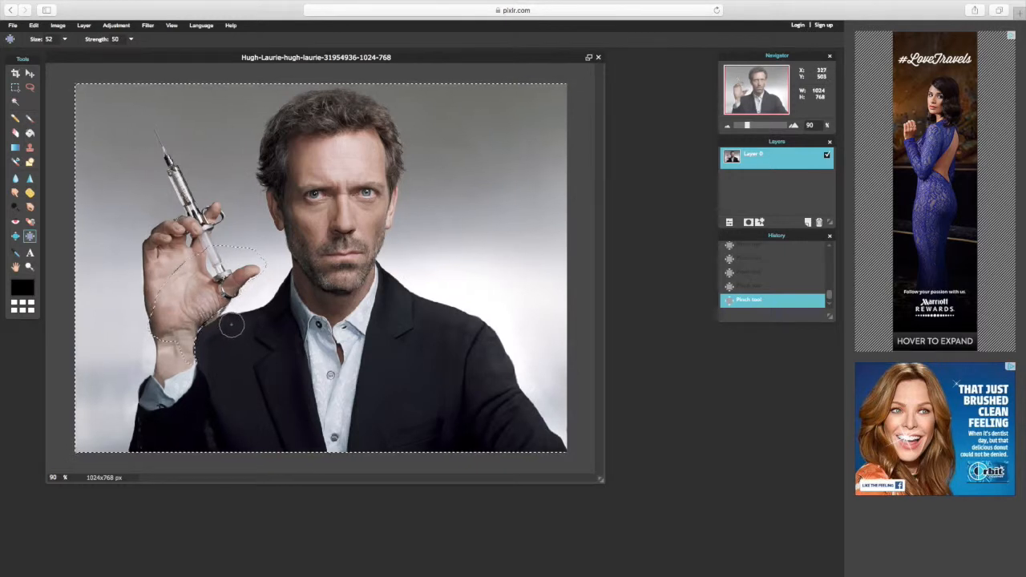
- Roll back the recent Pinch strokes on the jacket shoulder beside the raised hand to an earlier history state
{"action": "left_click", "coordinate": [747, 247]}
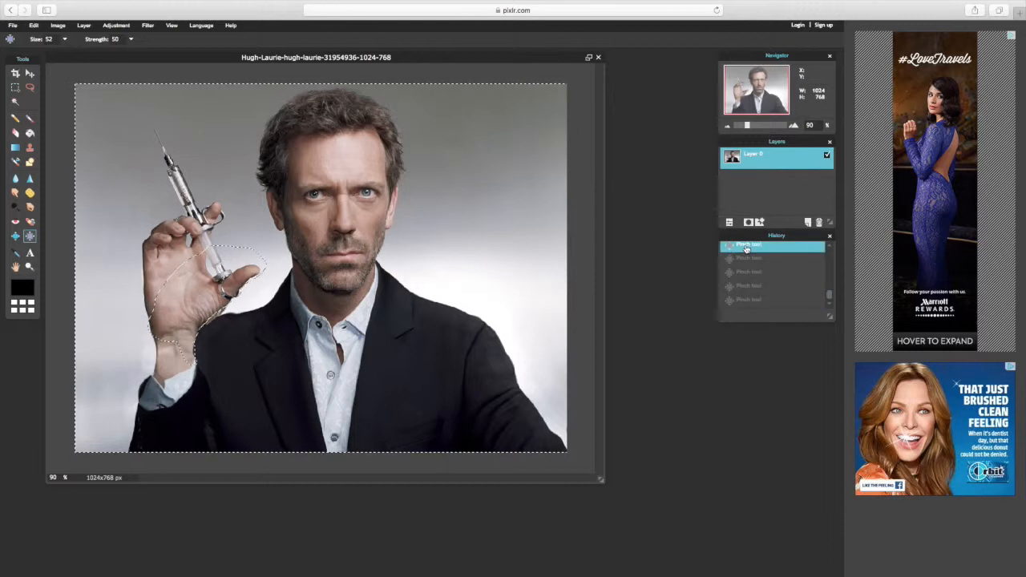
{"action": "left_click_drag", "start_coordinate": [830, 295], "coordinate": [829, 281]}
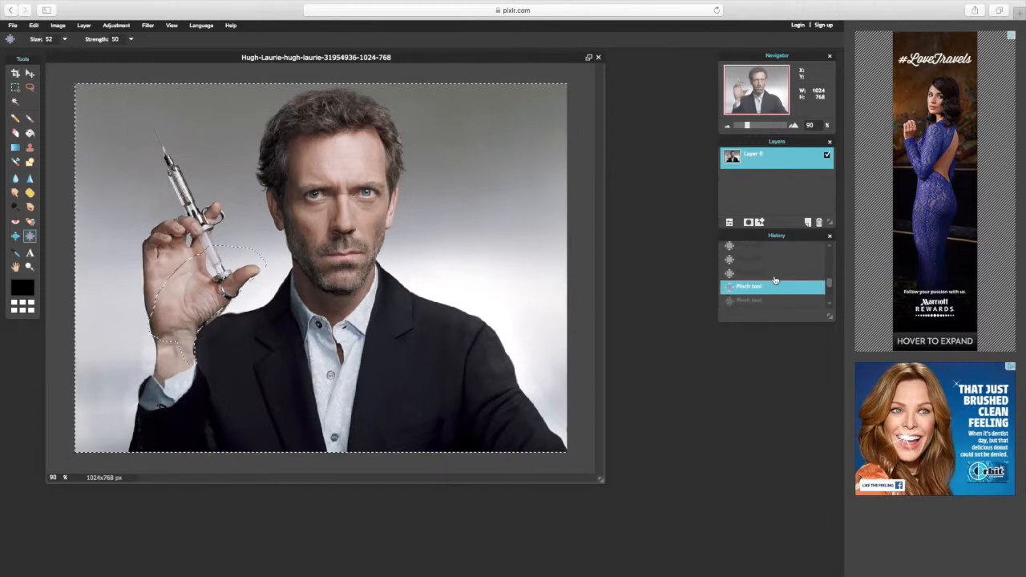
{"action": "scroll", "coordinate": [763, 263], "scroll_direction": "down", "scroll_amount": 2}
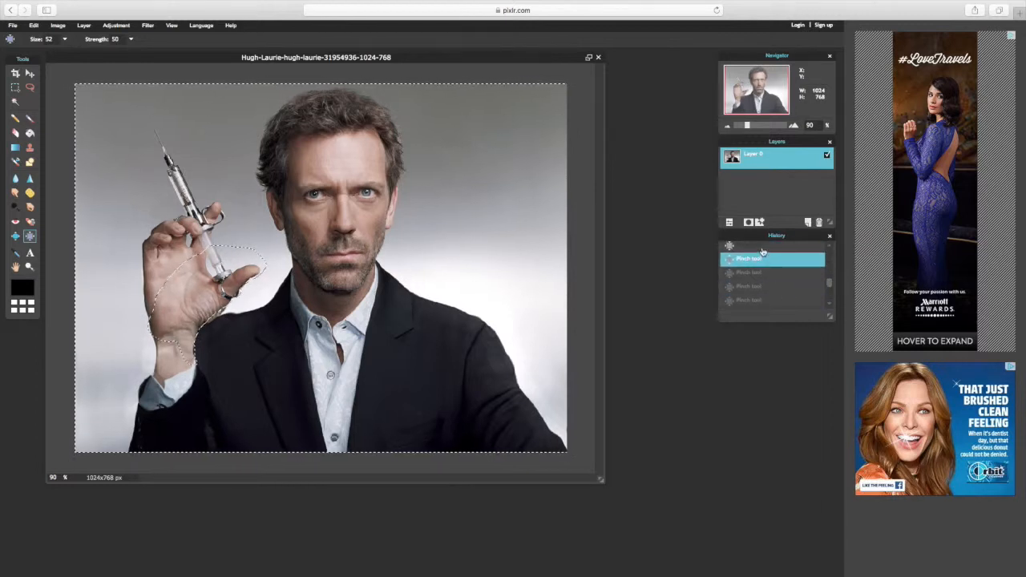
{"action": "left_click_drag", "start_coordinate": [828, 282], "coordinate": [827, 261]}
{"action": "left_click", "coordinate": [759, 275]}
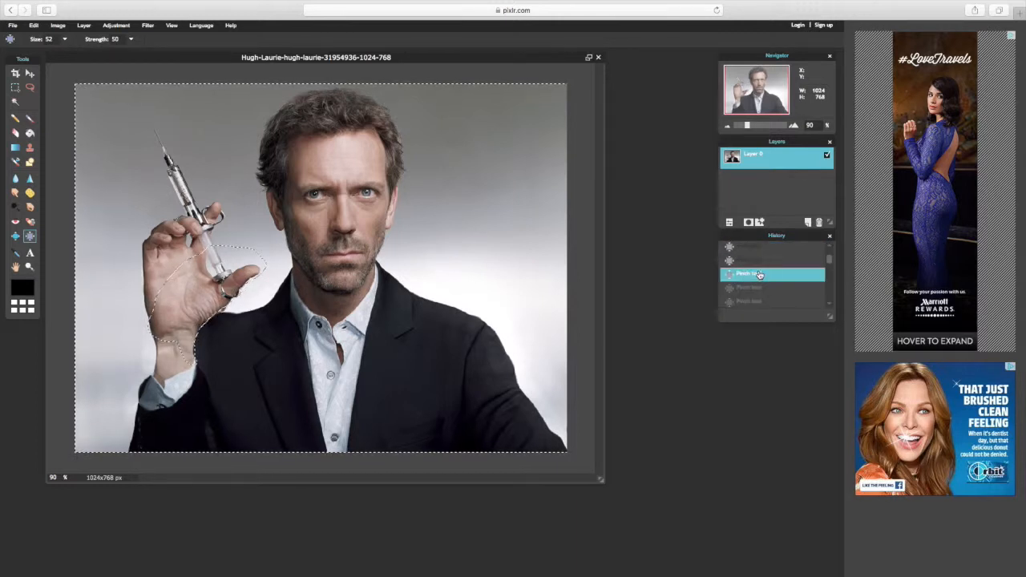
{"action": "left_click", "coordinate": [757, 248]}
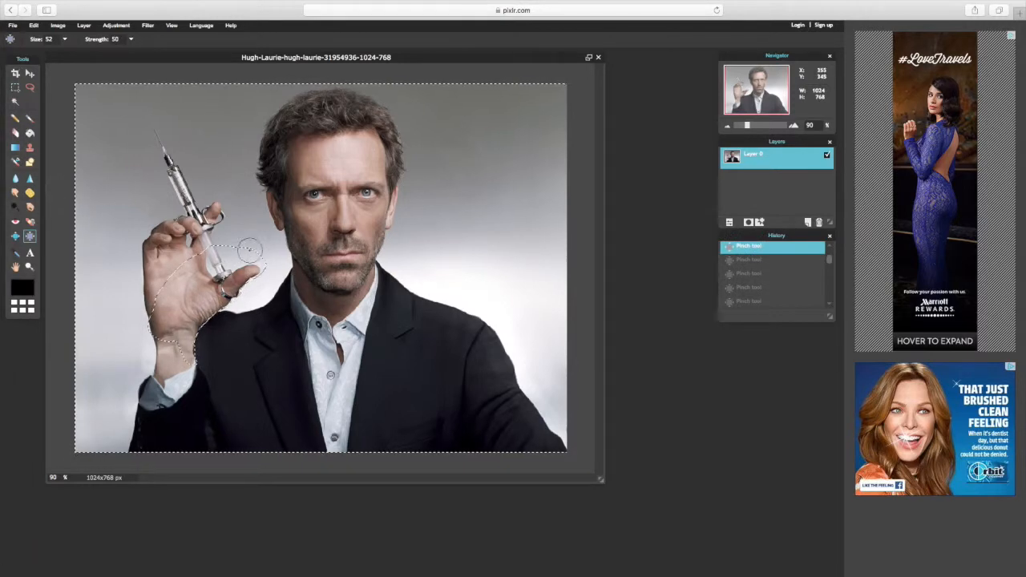
- Refine the selection edge along the thumb ring, palm and wrist of the raised hand with the Lasso tool
{"action": "mouse_move", "coordinate": [746, 126]}
{"action": "left_mouse_down"}
{"action": "mouse_move", "coordinate": [763, 124]}
{"action": "mouse_move", "coordinate": [760, 88]}
{"action": "mouse_move", "coordinate": [742, 86]}
{"action": "mouse_move", "coordinate": [749, 94]}
{"action": "left_mouse_up"}
{"action": "key", "text": "l"}
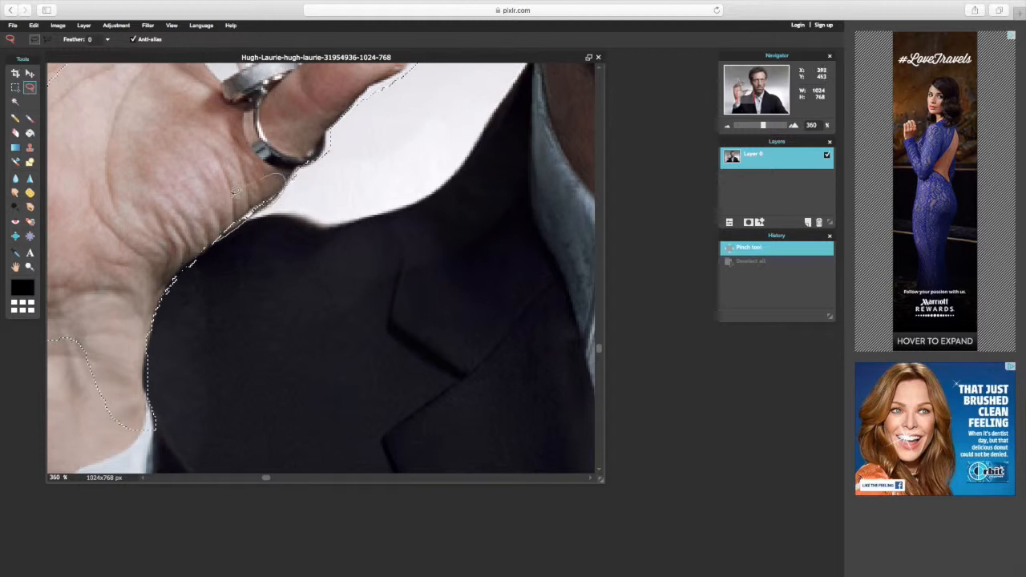
{"action": "left_click", "coordinate": [213, 242]}
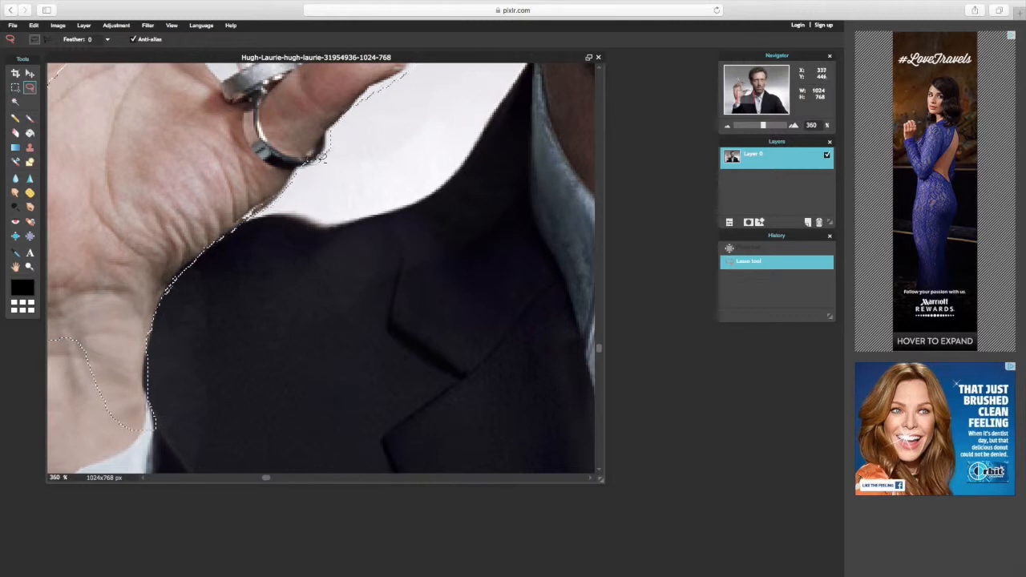
{"action": "left_click", "coordinate": [305, 151]}
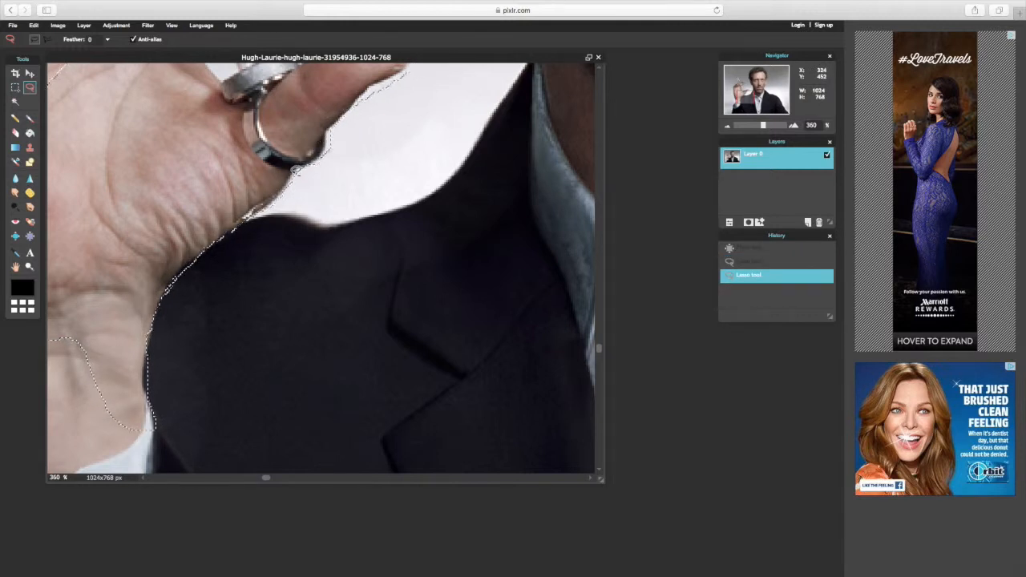
{"action": "mouse_move", "coordinate": [293, 172]}
{"action": "left_mouse_down"}
{"action": "mouse_move", "coordinate": [333, 140]}
{"action": "mouse_move", "coordinate": [269, 145]}
{"action": "left_mouse_up"}
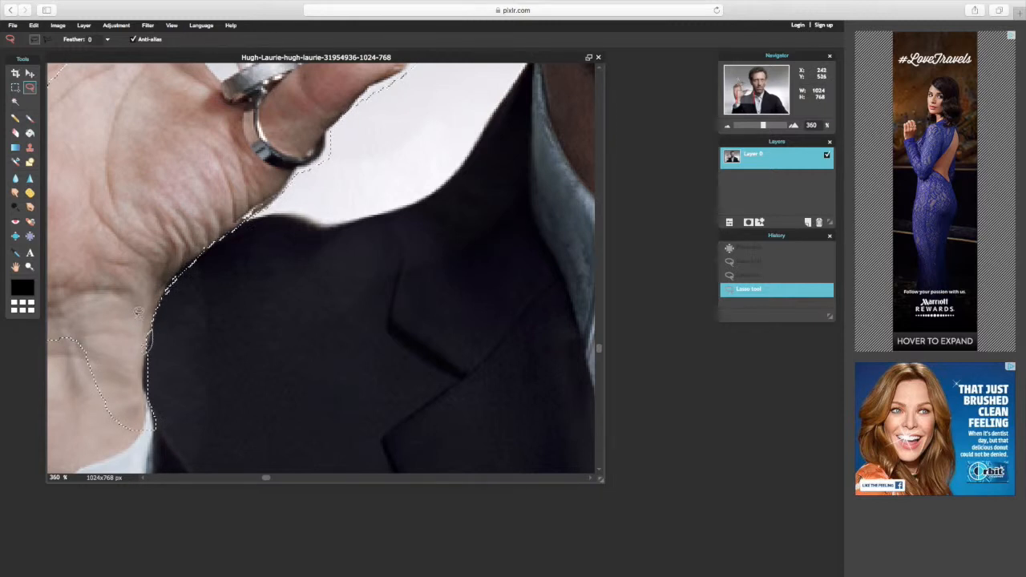
{"action": "left_click_drag", "start_coordinate": [136, 315], "coordinate": [152, 338]}
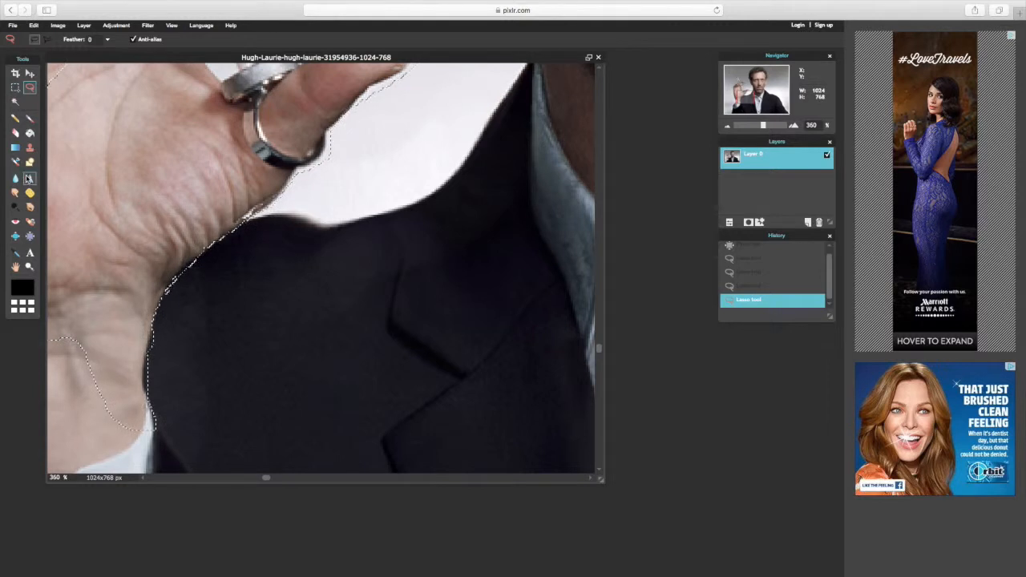
- Pinch the upper edge of the jacket shoulder down beside the protected palm with the Pinch tool at size 52 and strength 50
{"action": "left_click", "coordinate": [30, 236]}
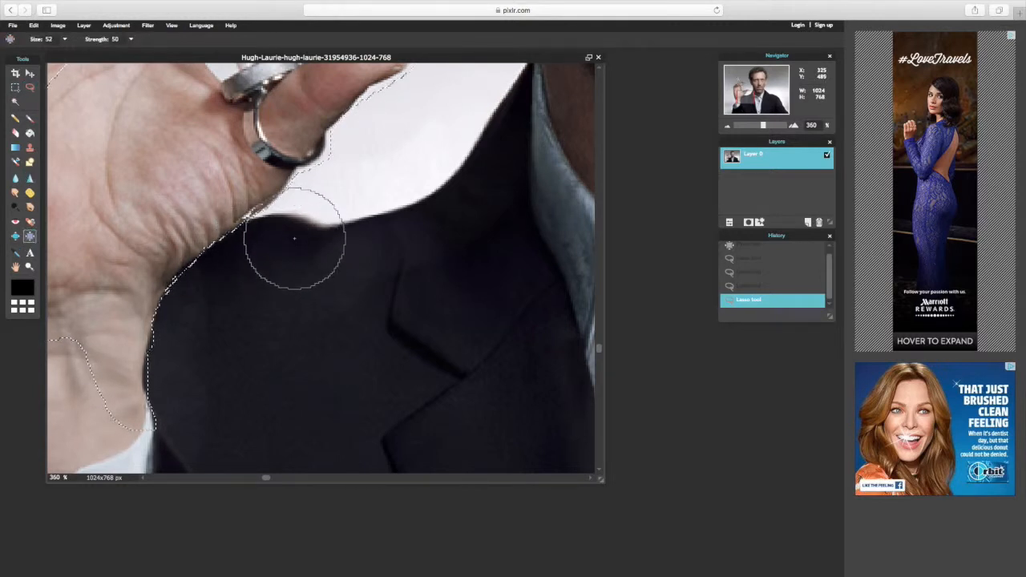
{"action": "left_click", "coordinate": [293, 234]}
{"action": "left_click", "coordinate": [263, 236]}
{"action": "left_click", "coordinate": [252, 242]}
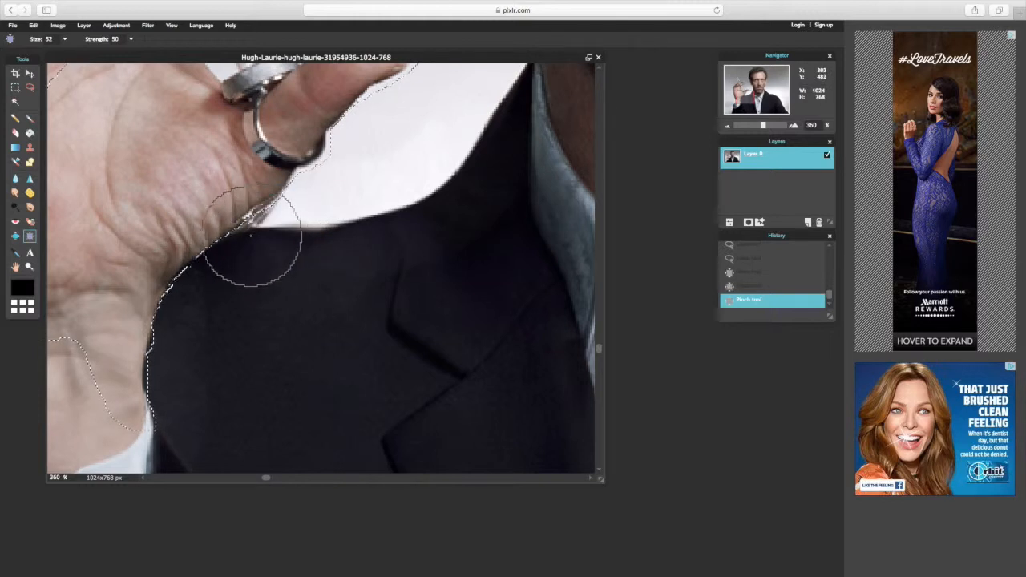
{"action": "left_click", "coordinate": [242, 246]}
{"action": "left_click", "coordinate": [218, 253]}
{"action": "left_click", "coordinate": [199, 271]}
{"action": "left_click", "coordinate": [313, 245]}
{"action": "left_click", "coordinate": [247, 261]}
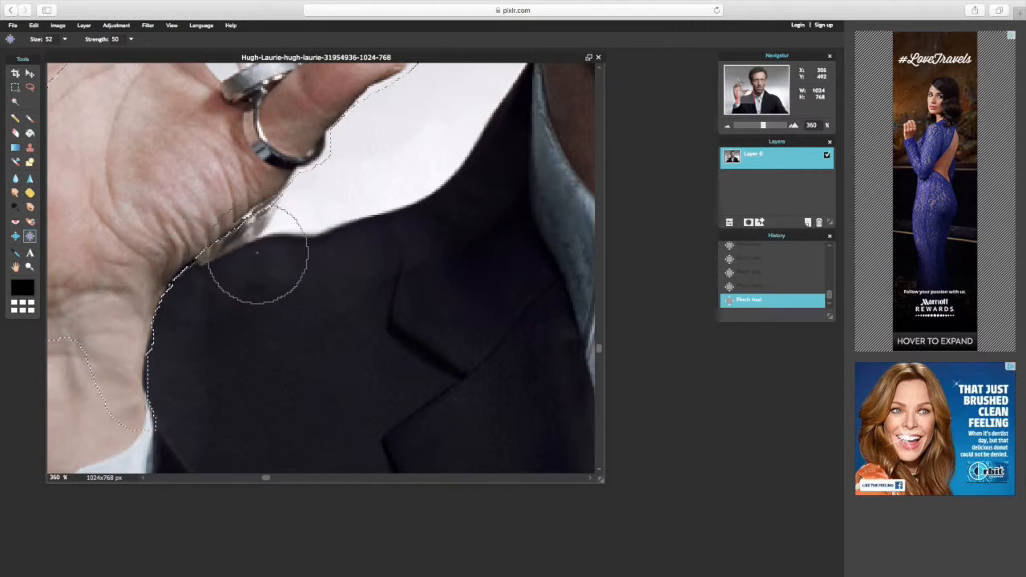
{"action": "left_click", "coordinate": [257, 254]}
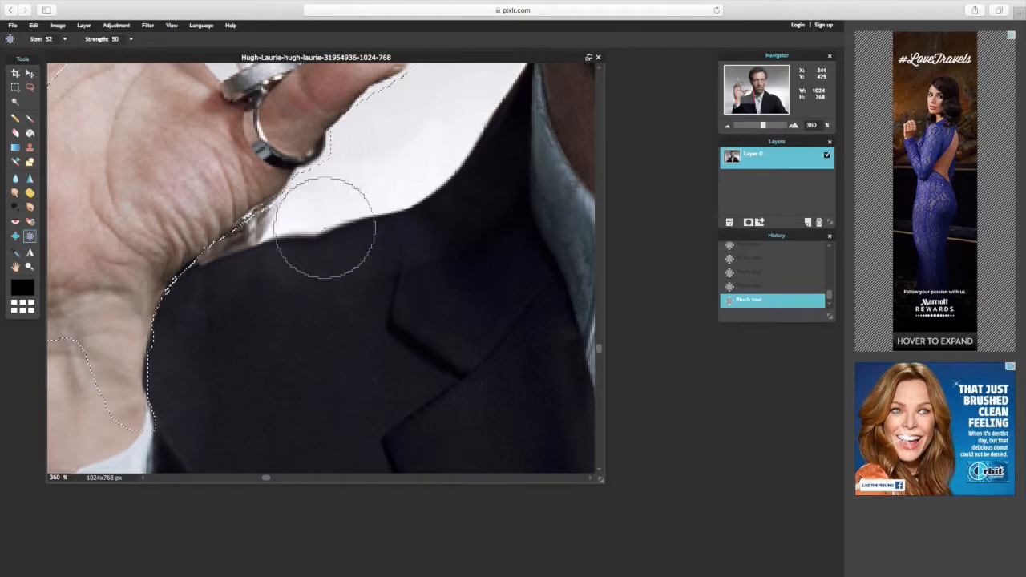
{"action": "left_click", "coordinate": [286, 249]}
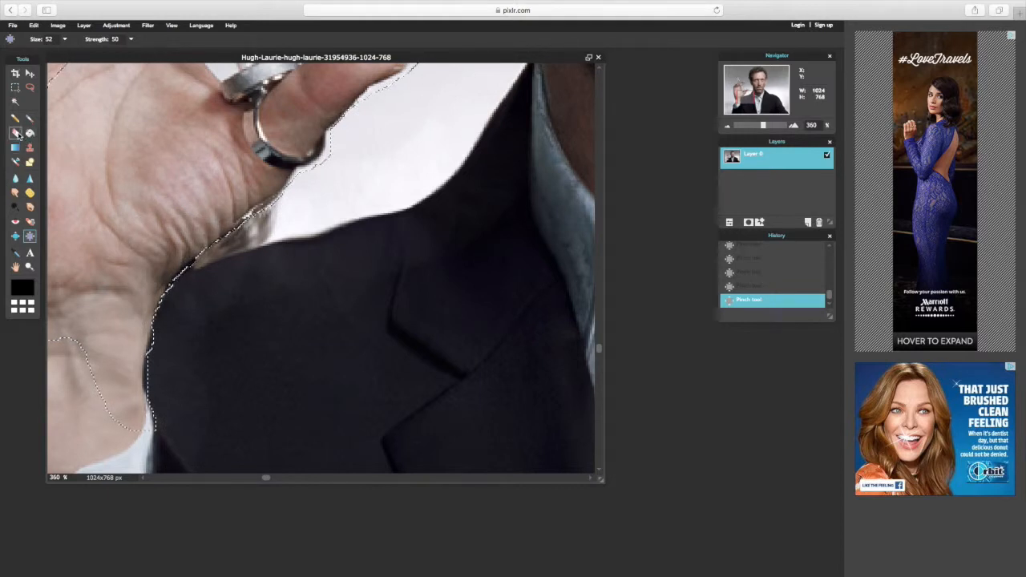
- Try erasing a spot of background beside the thumb with the Eraser at brush size 15, and undo it
{"action": "left_click", "coordinate": [16, 133]}
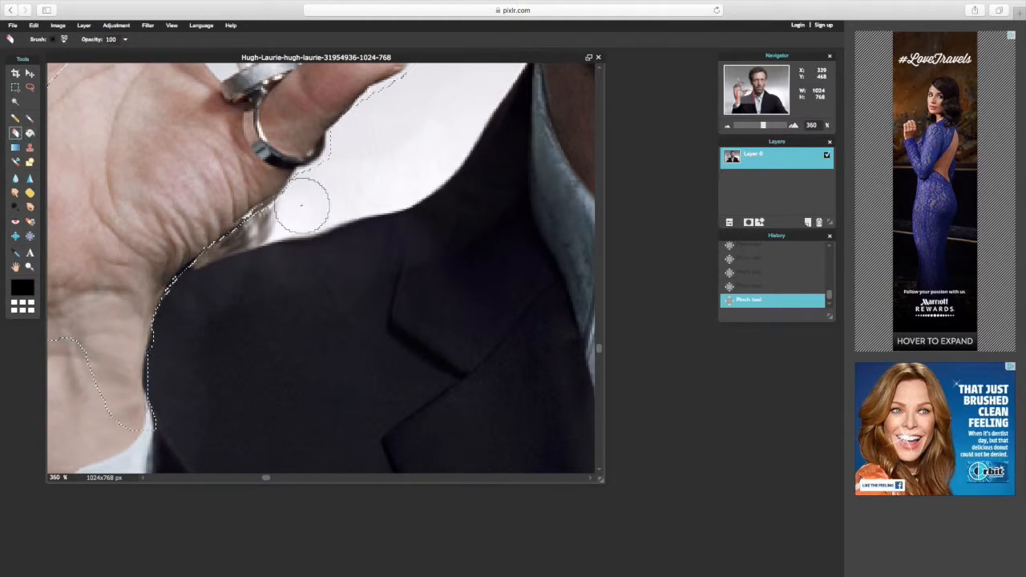
{"action": "left_click", "coordinate": [64, 40]}
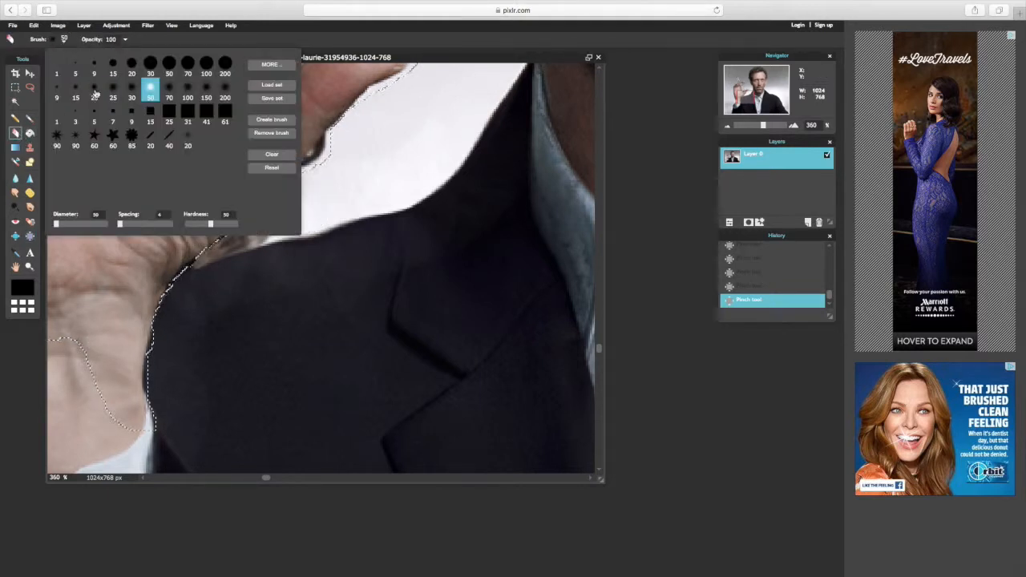
{"action": "left_click", "coordinate": [94, 64]}
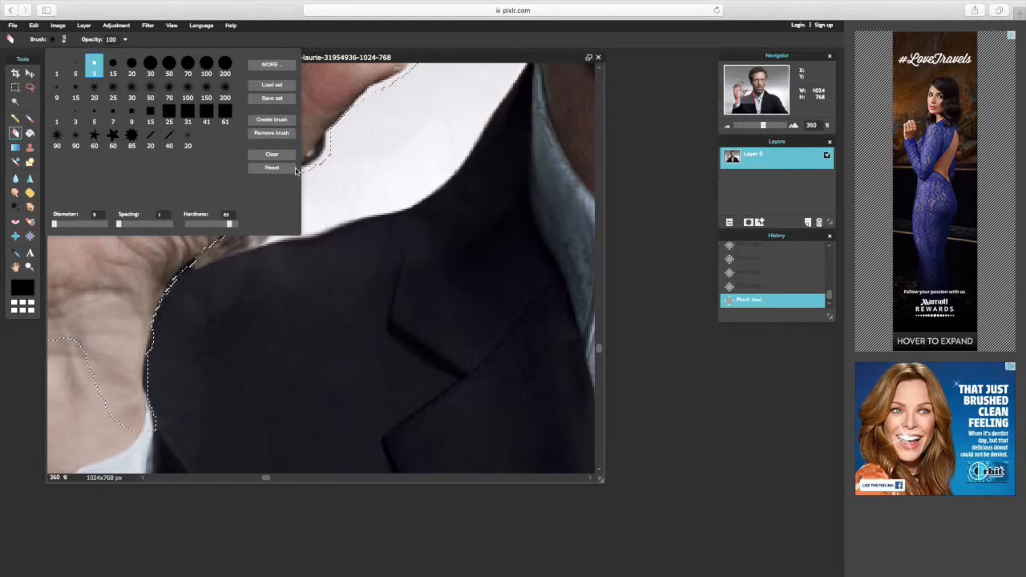
{"action": "left_click", "coordinate": [113, 64]}
{"action": "left_click", "coordinate": [361, 154]}
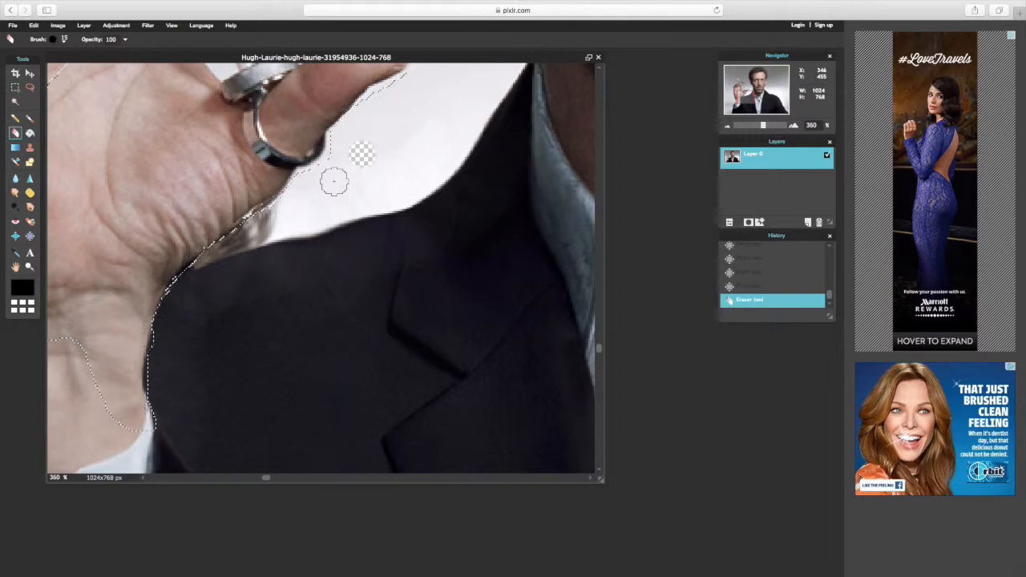
{"action": "left_click", "coordinate": [737, 286]}
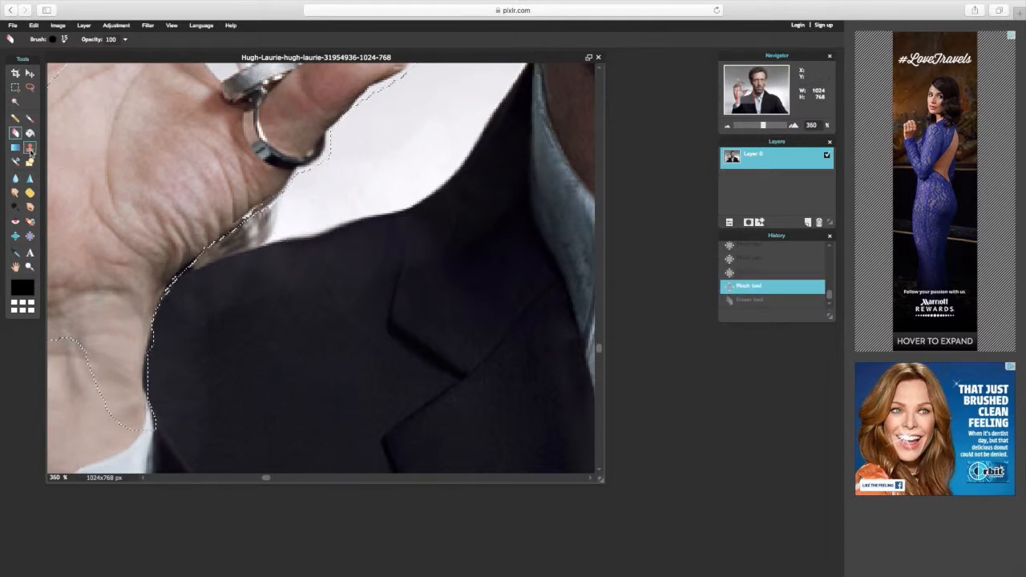
- Set up the Clone stamp tool with the hard round brush of size 15
{"action": "left_click", "coordinate": [30, 149]}
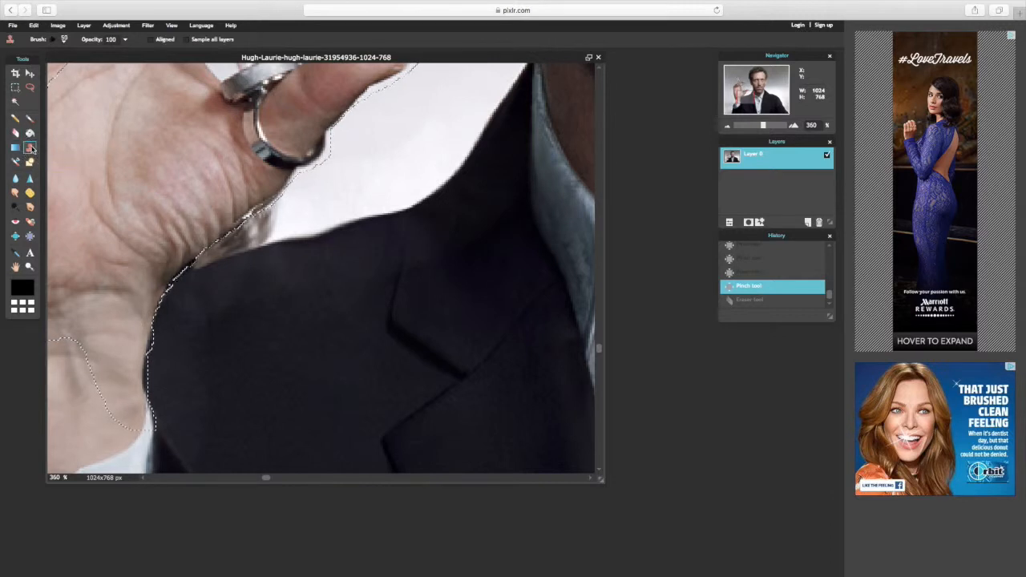
{"action": "left_click", "coordinate": [61, 40]}
{"action": "left_click", "coordinate": [112, 64]}
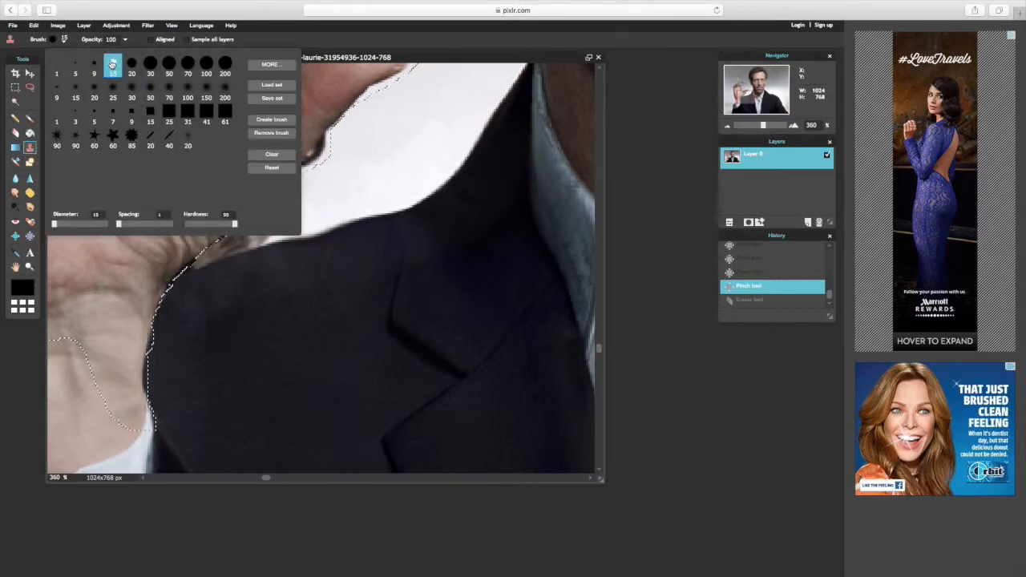
{"action": "left_click", "coordinate": [358, 171]}
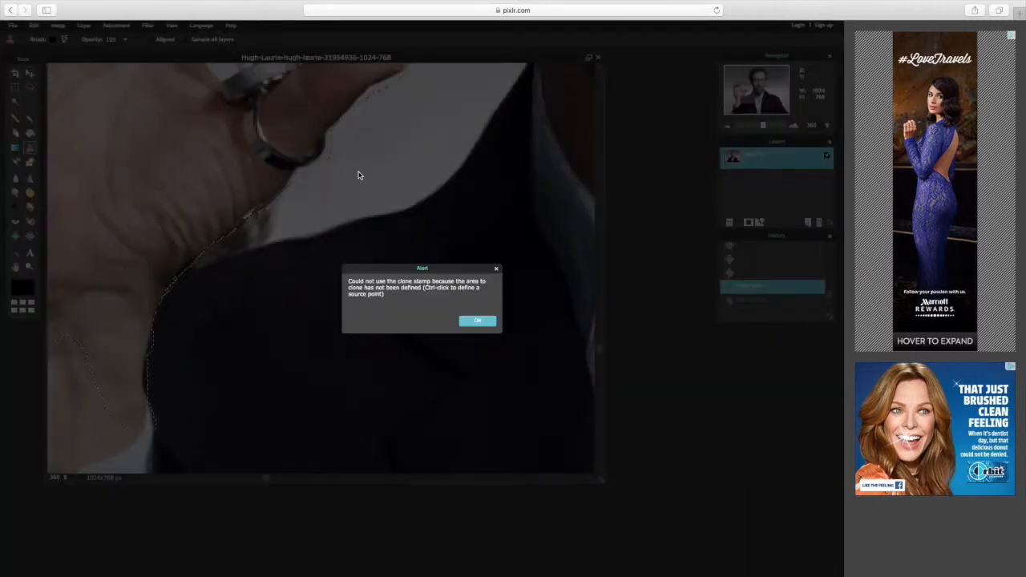
{"action": "left_click", "coordinate": [495, 269]}
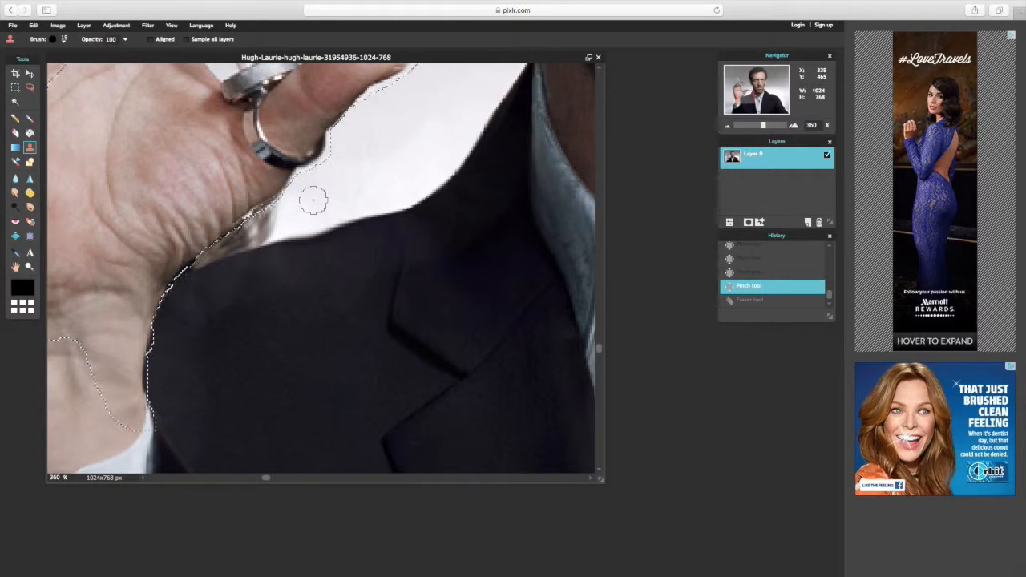
{"action": "right_click", "coordinate": [244, 172]}
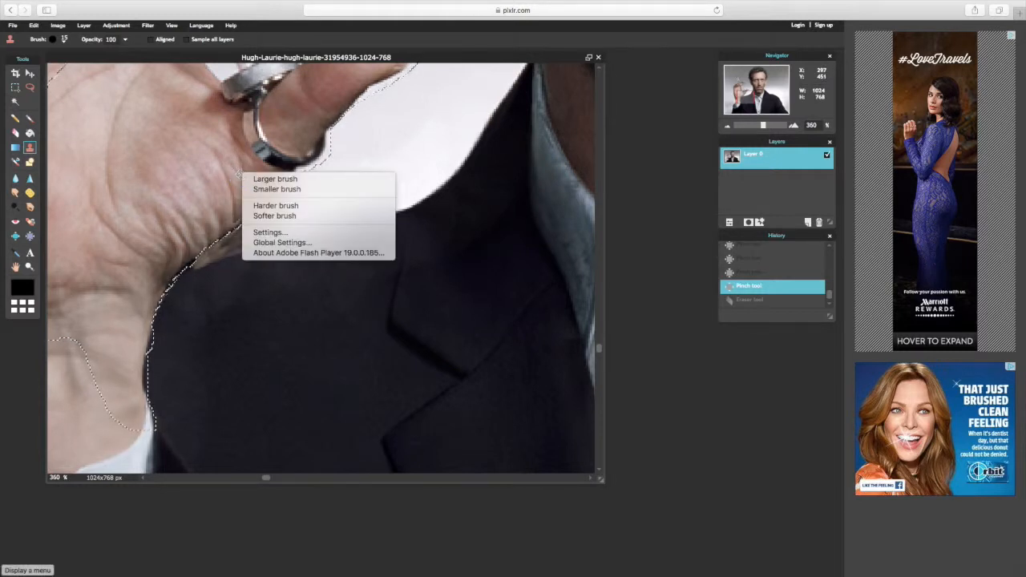
{"action": "left_click", "coordinate": [209, 184]}
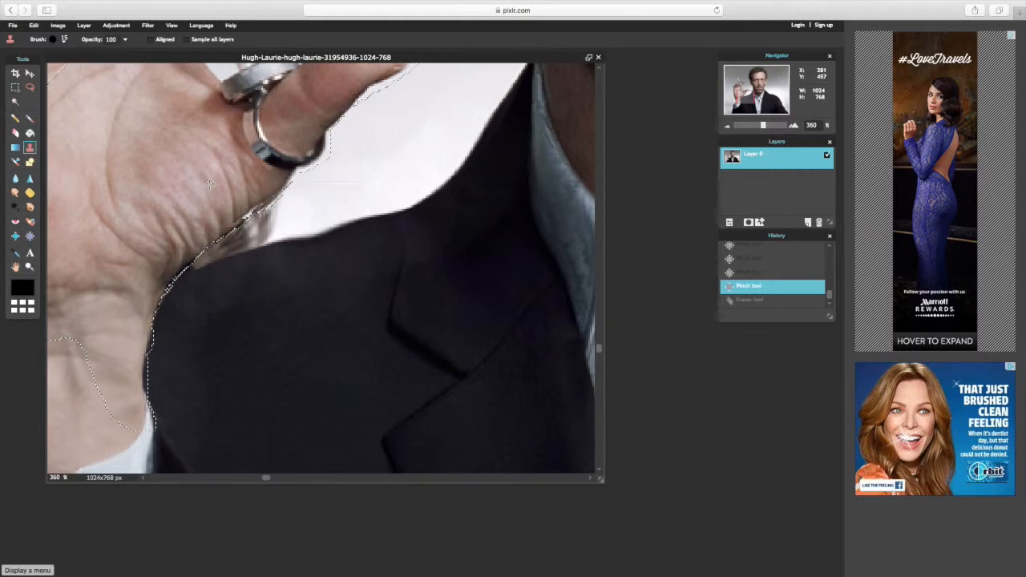
{"action": "right_click", "coordinate": [209, 185]}
{"action": "left_click", "coordinate": [210, 185]}
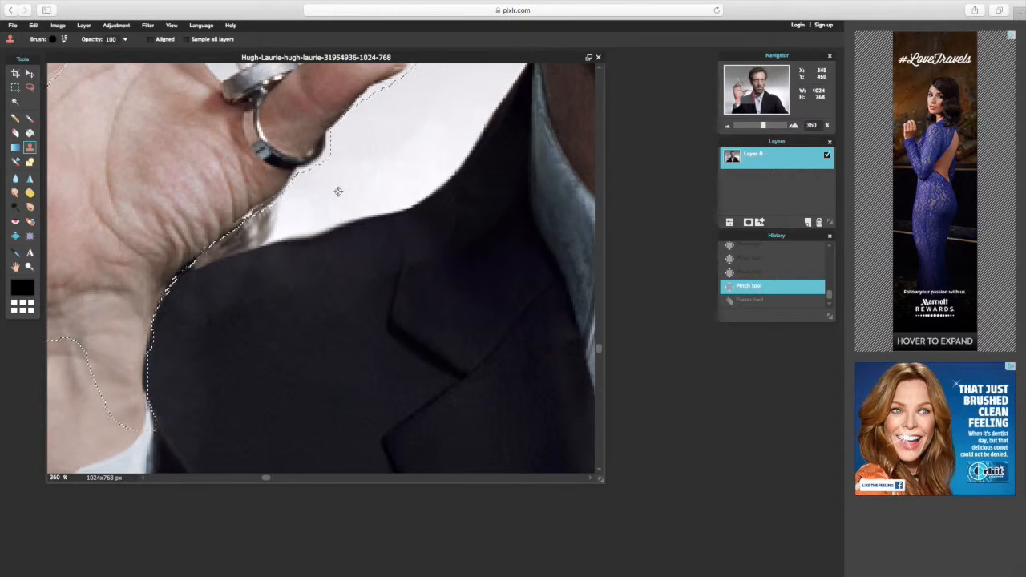
- Clone clean white background over the skin-coloured smear between the palm and the jacket shoulder
{"action": "left_click", "coordinate": [273, 222]}
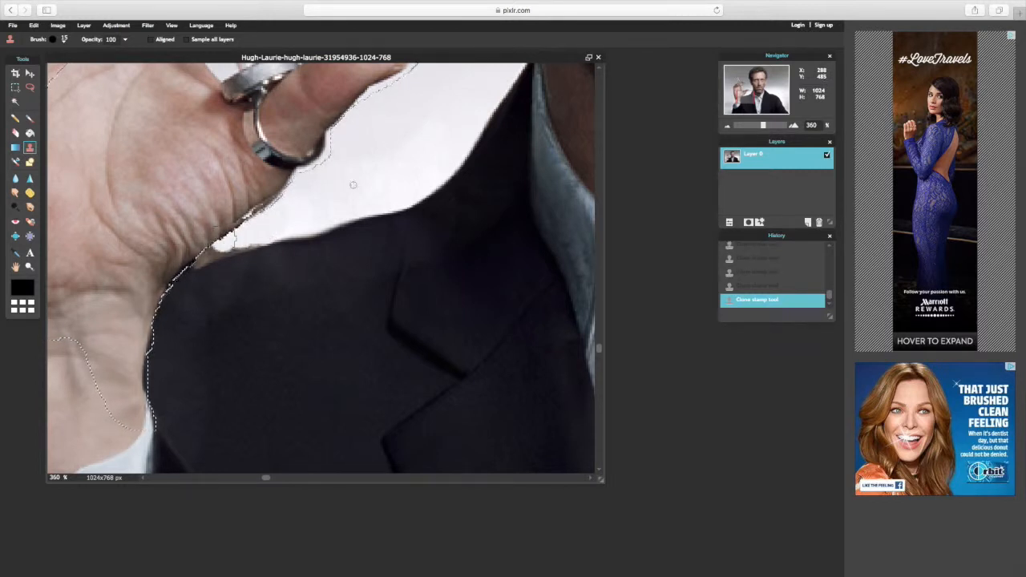
{"action": "left_click_drag", "start_coordinate": [198, 252], "coordinate": [226, 244]}
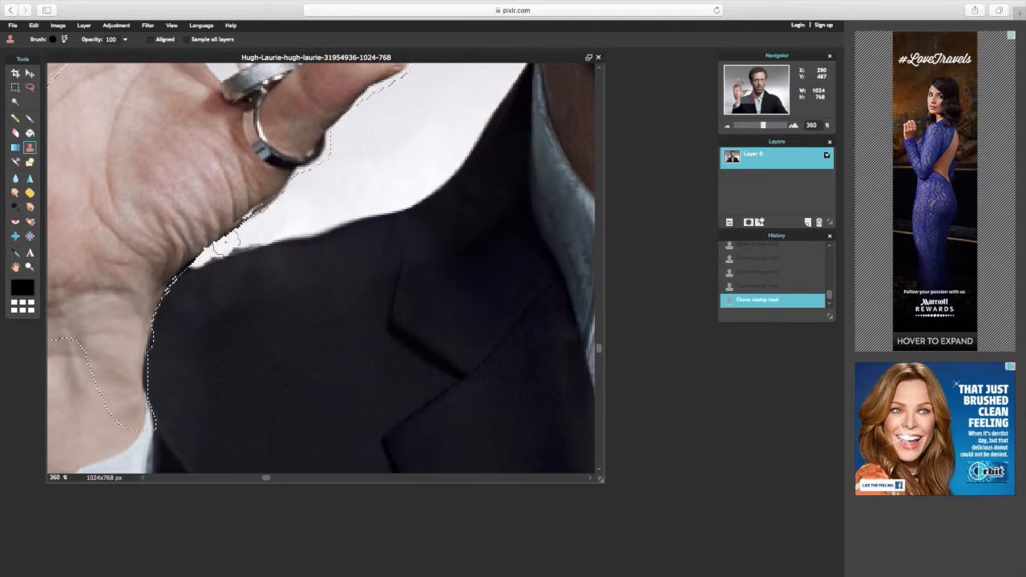
{"action": "left_click_drag", "start_coordinate": [240, 238], "coordinate": [249, 235]}
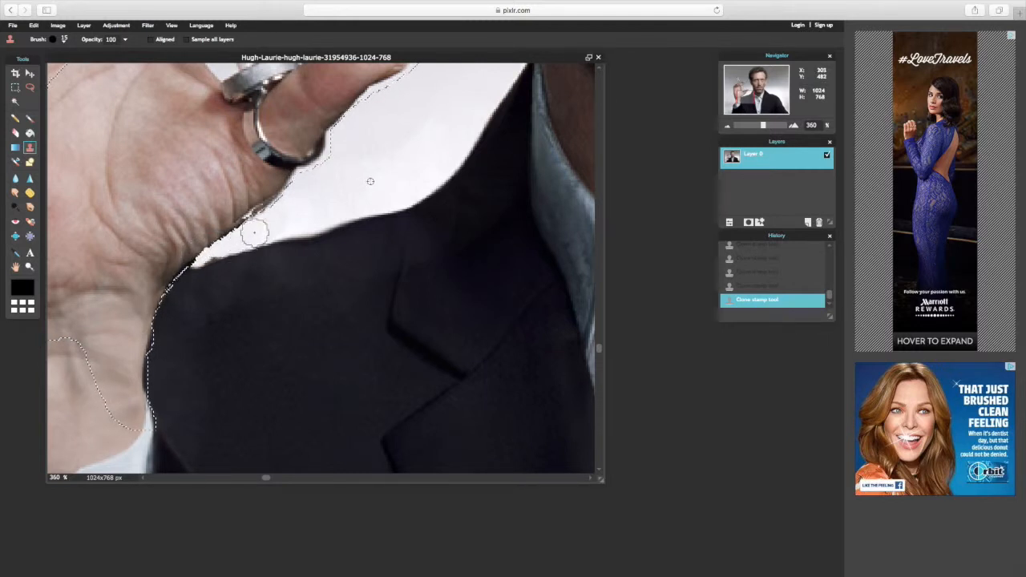
{"action": "left_click_drag", "start_coordinate": [214, 248], "coordinate": [218, 247]}
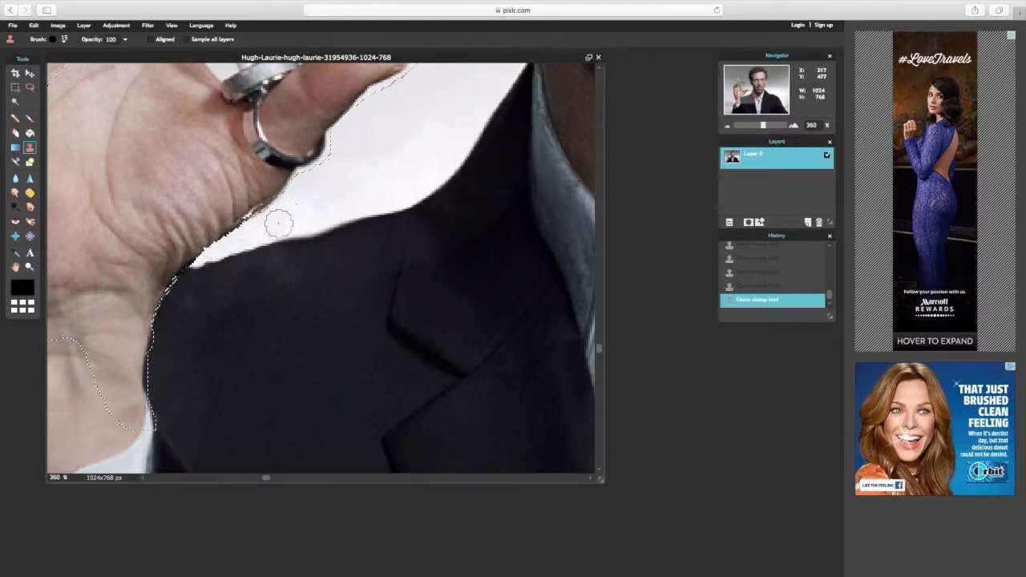
- Clear the selection around the raised hand and switch back to the Pinch tool
{"action": "left_click_drag", "start_coordinate": [766, 128], "coordinate": [748, 129]}
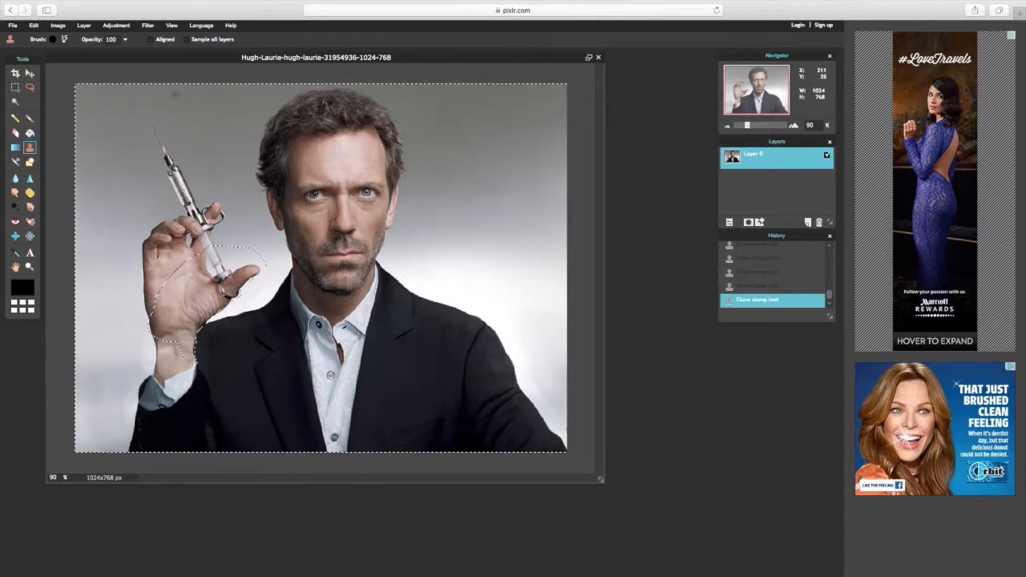
{"action": "key", "text": "l"}
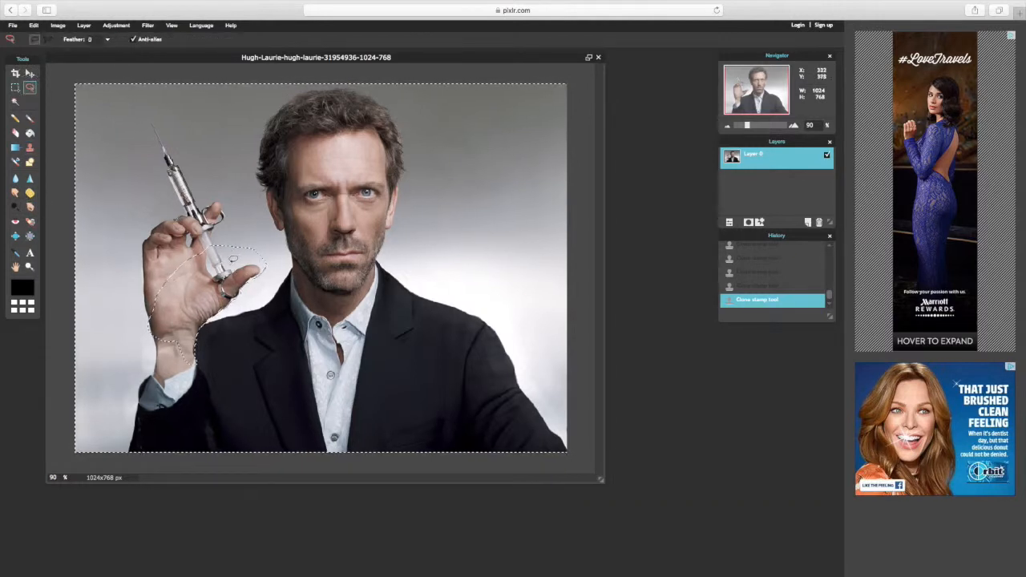
{"action": "key", "text": "ctrl+d"}
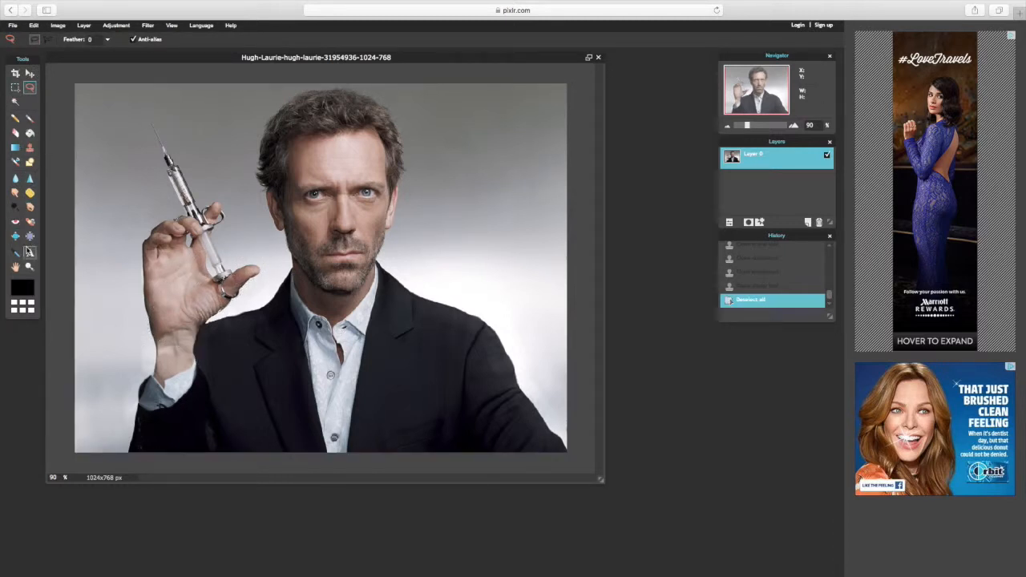
{"action": "left_click", "coordinate": [30, 235]}
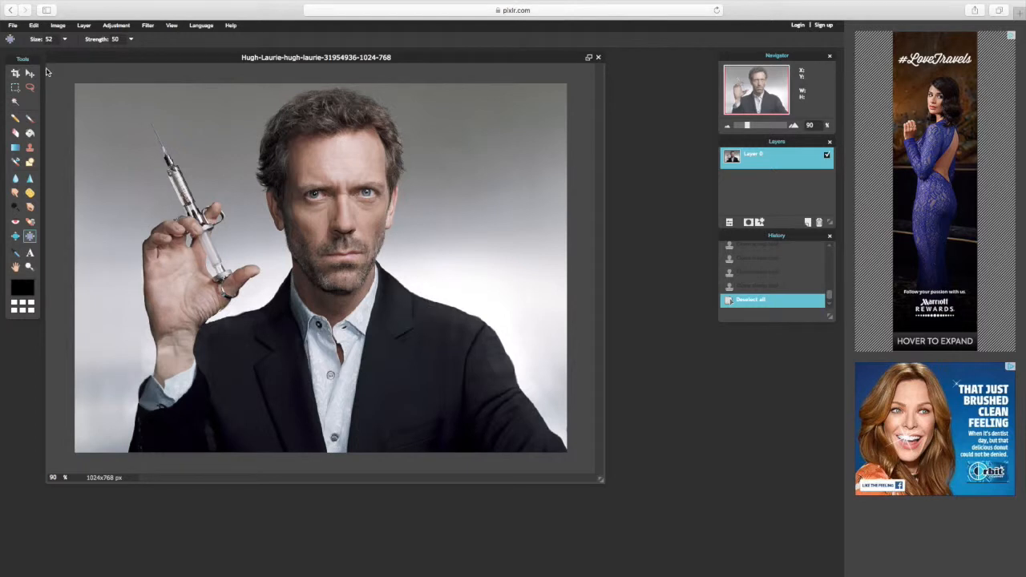
- Pinch the jacket's chest and the shoulder of the lowered arm at brush size 210, and undo the last pinch over the shirt
{"action": "left_click", "coordinate": [65, 39]}
{"action": "left_click_drag", "start_coordinate": [20, 53], "coordinate": [41, 54]}
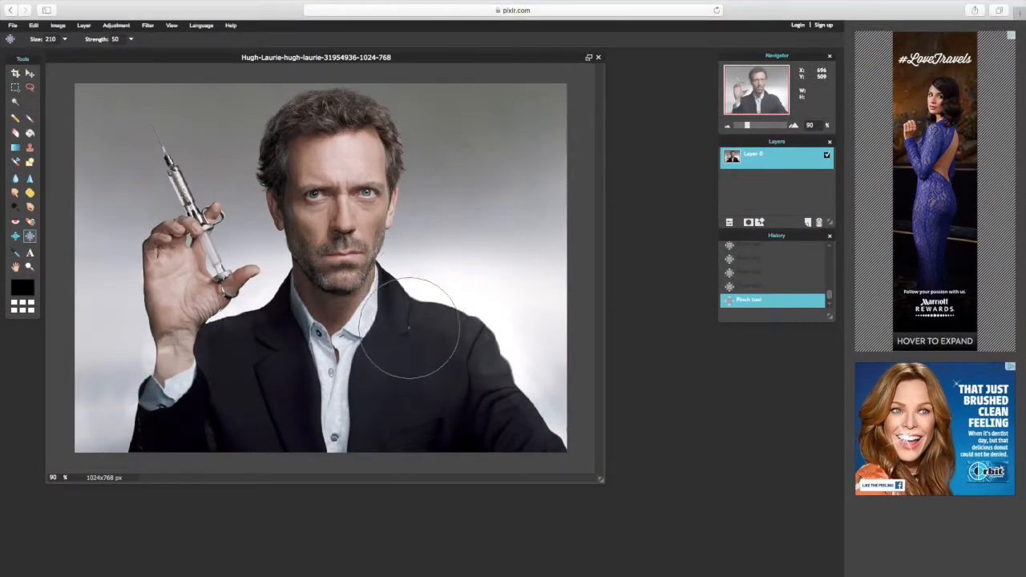
{"action": "left_click", "coordinate": [459, 365]}
{"action": "left_click", "coordinate": [476, 335]}
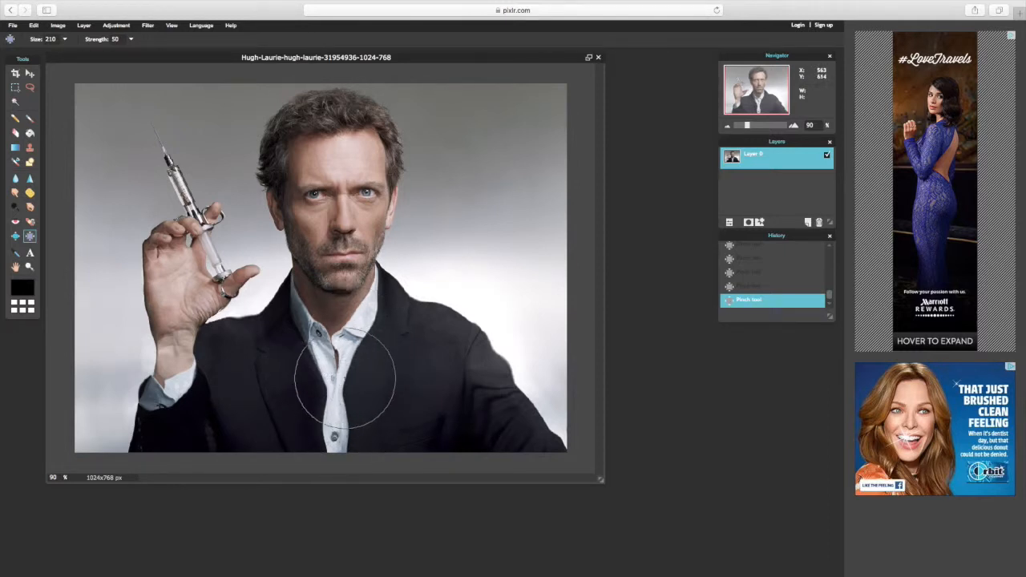
{"action": "left_click", "coordinate": [748, 286]}
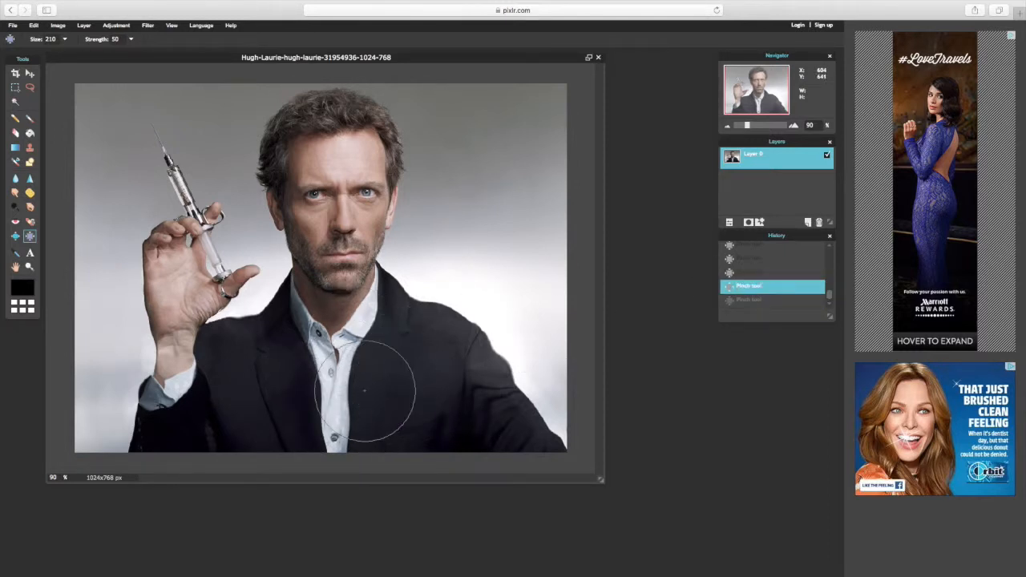
- Pinch the jacket shoulder and the raised arm's cuff further, and undo the last pinch
{"action": "left_click", "coordinate": [433, 350]}
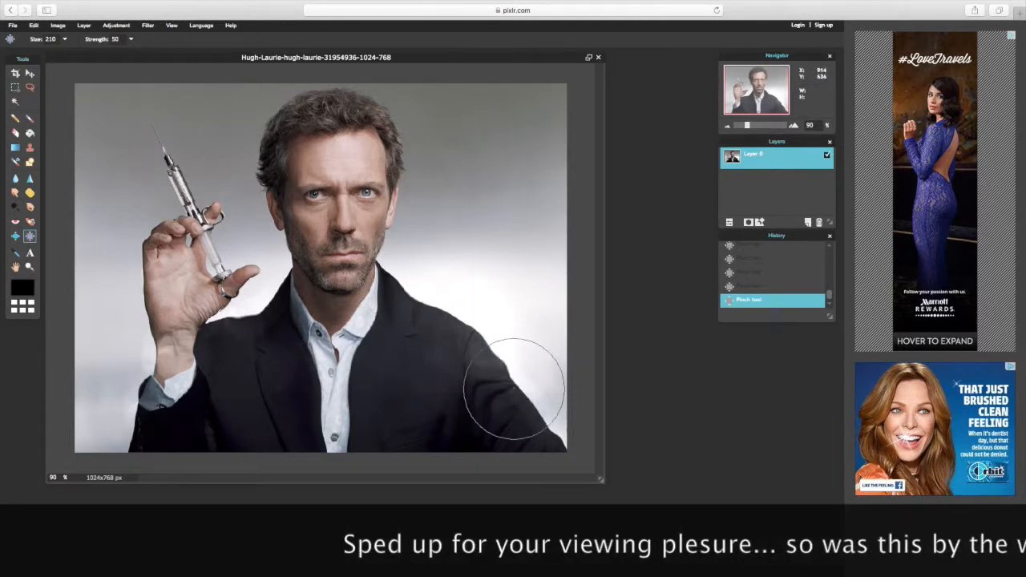
{"action": "key", "text": "ctrl+z"}
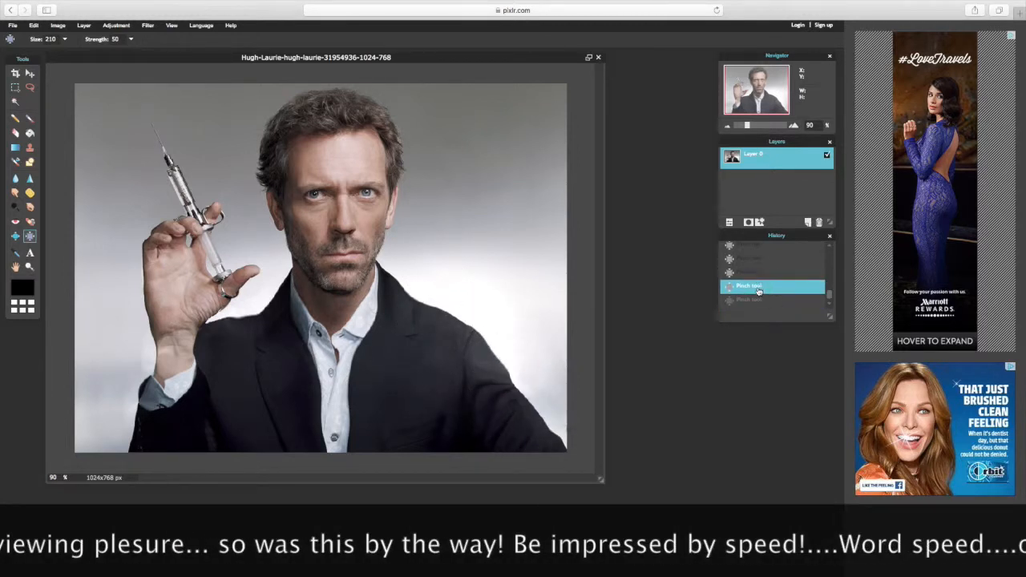
{"action": "key", "text": "ctrl+y"}
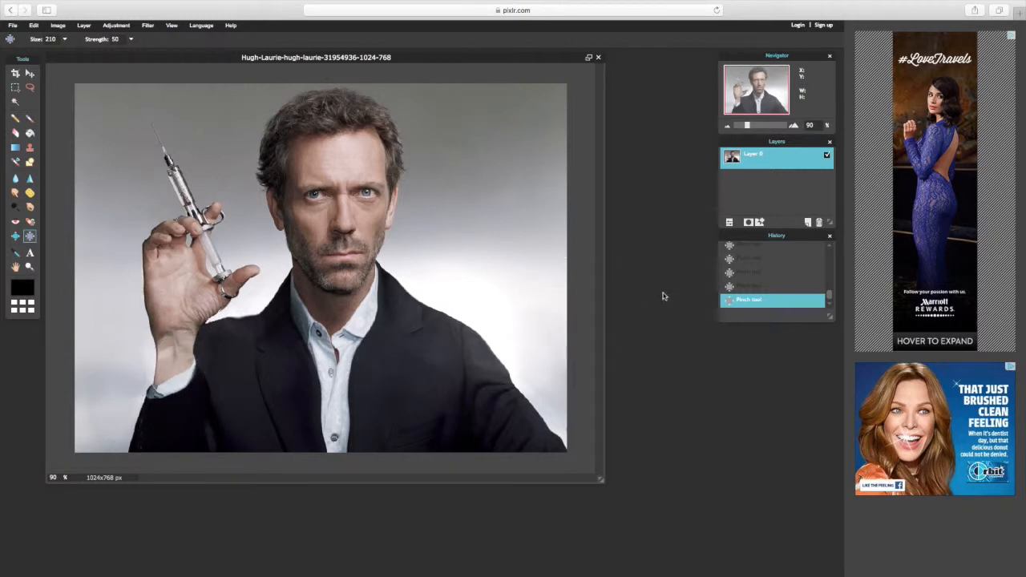
{"action": "left_click", "coordinate": [737, 287]}
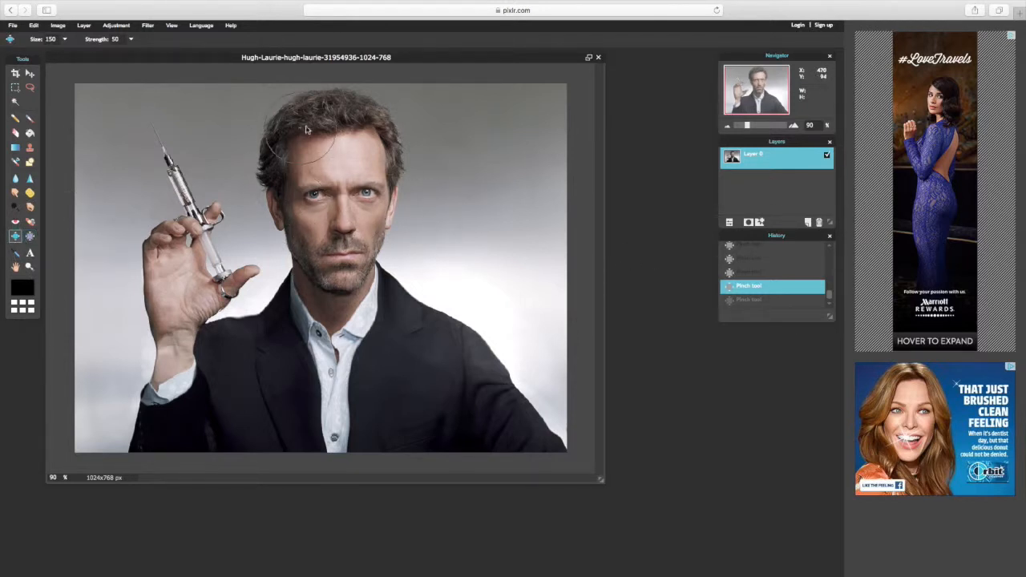
- Outline the whole head, including hair, ears and chin, with the Lasso tool
{"action": "left_click", "coordinate": [29, 87]}
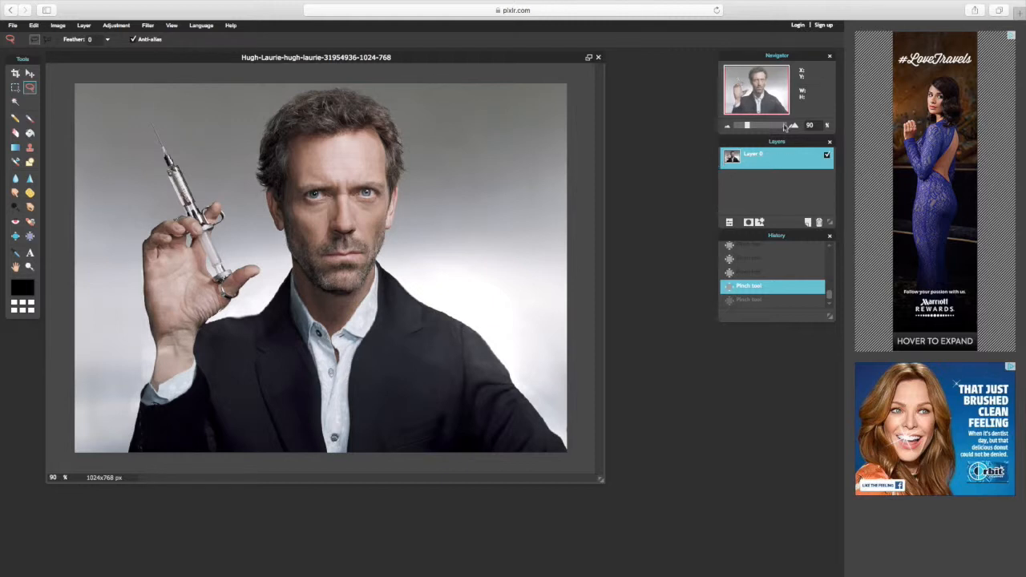
{"action": "left_click_drag", "start_coordinate": [750, 128], "coordinate": [753, 82]}
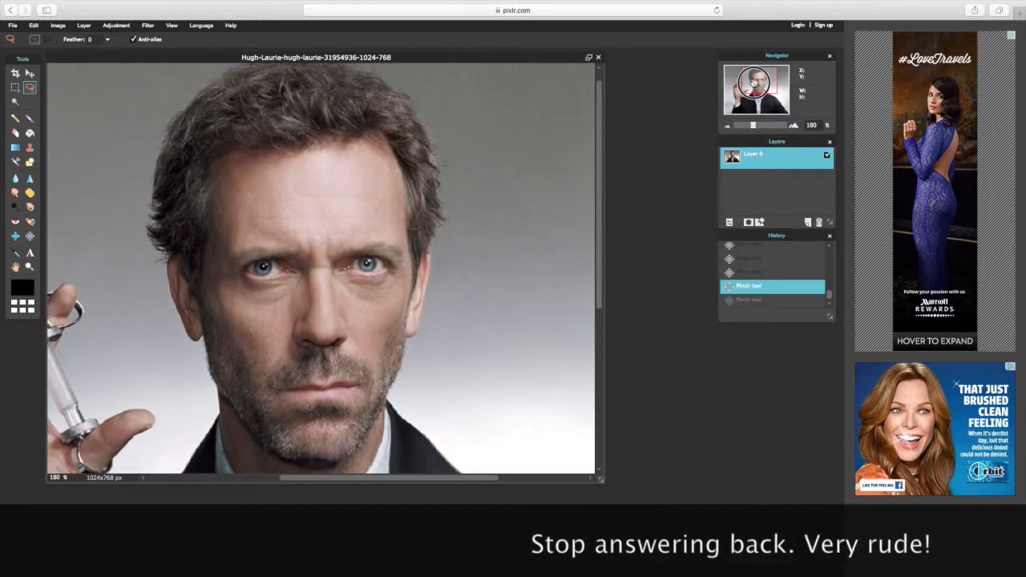
{"action": "left_click_drag", "start_coordinate": [753, 125], "coordinate": [751, 126]}
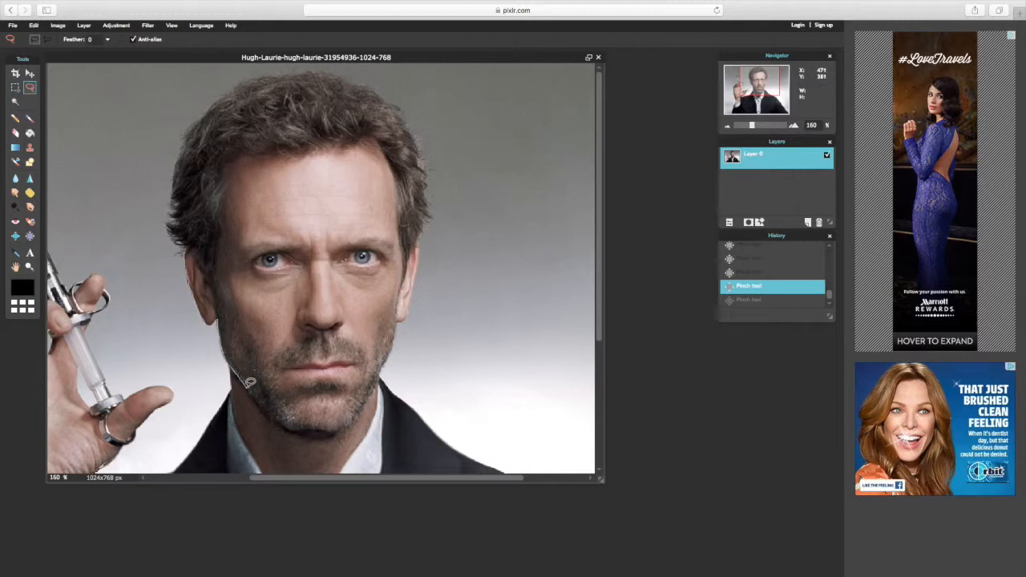
{"action": "left_click_drag", "start_coordinate": [248, 387], "coordinate": [247, 387]}
{"action": "key", "text": "ctrl+Up"}
{"action": "key", "text": "ctrl+Up"}
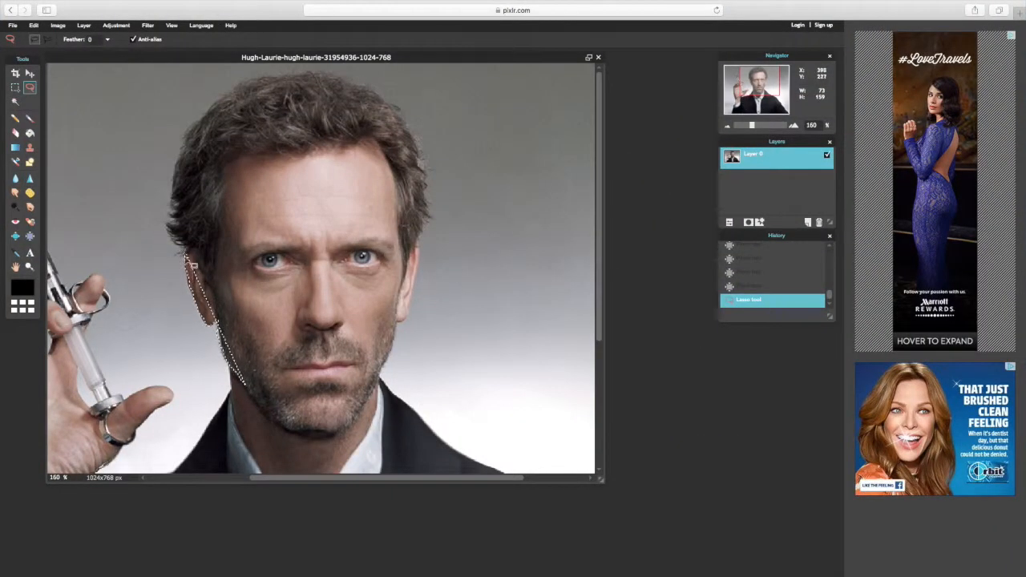
{"action": "left_click", "coordinate": [188, 246]}
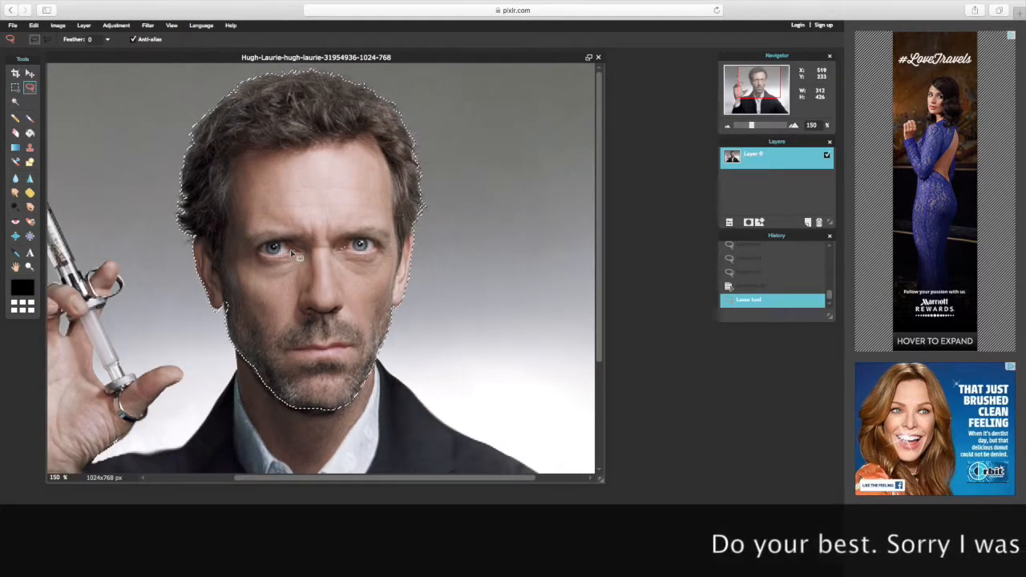
- Set the Lasso tool's feather to 5
{"action": "left_click", "coordinate": [108, 40]}
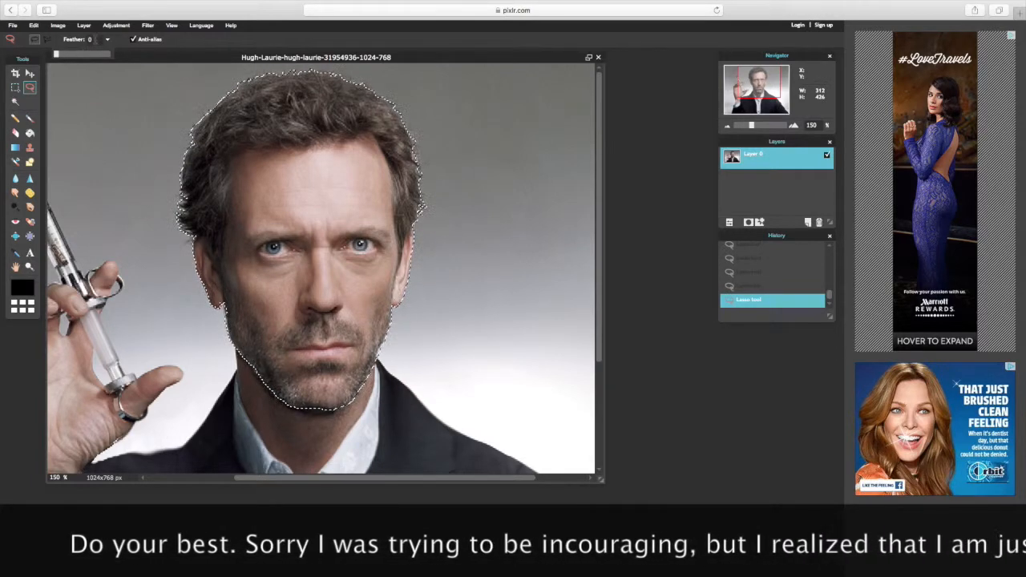
{"action": "left_click", "coordinate": [98, 40]}
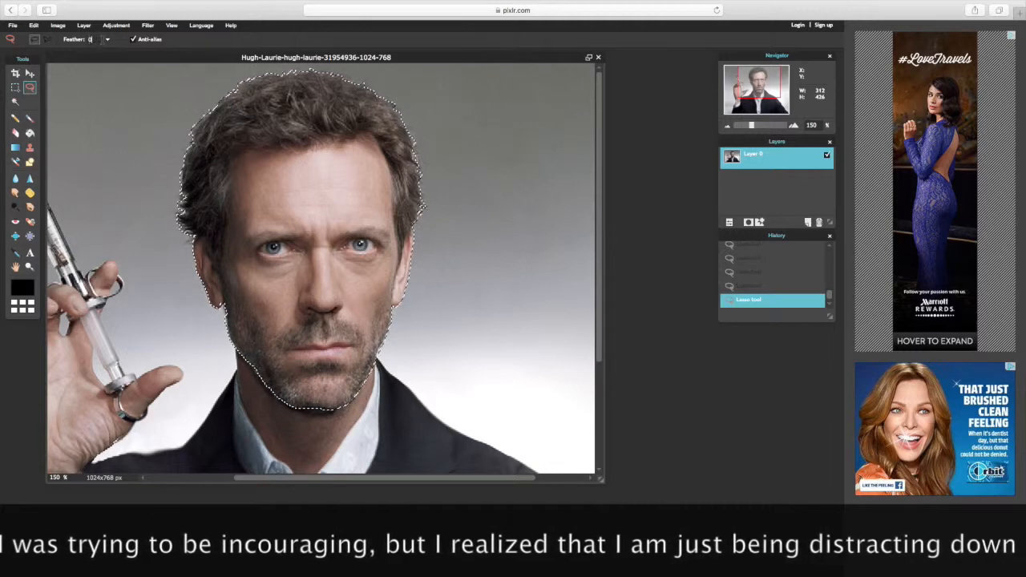
{"action": "left_click", "coordinate": [108, 40]}
{"action": "left_click_drag", "start_coordinate": [55, 56], "coordinate": [60, 56]}
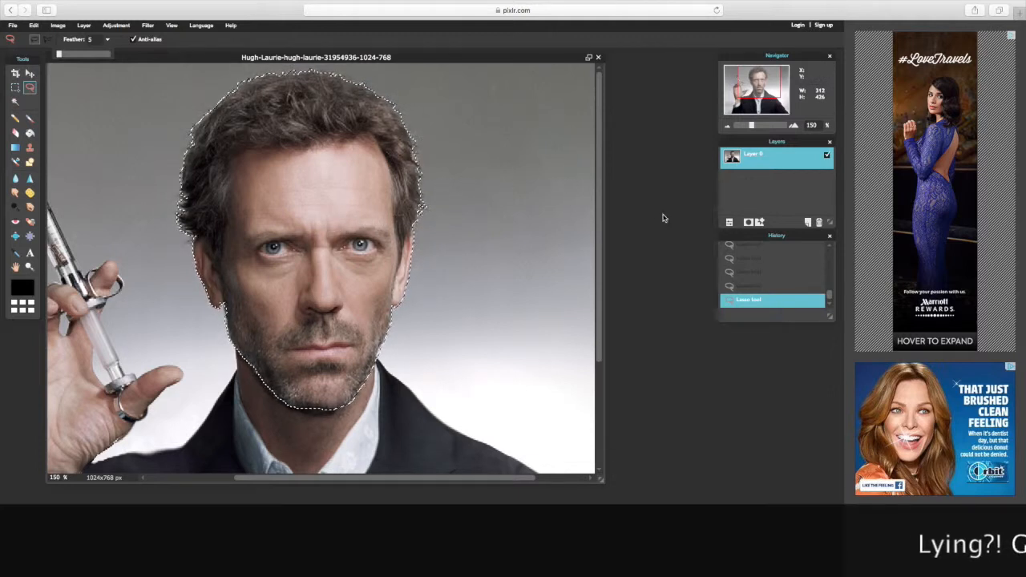
- Paste a copy of the selected head as a new layer and align it exactly over the original head
{"action": "key", "text": "v"}
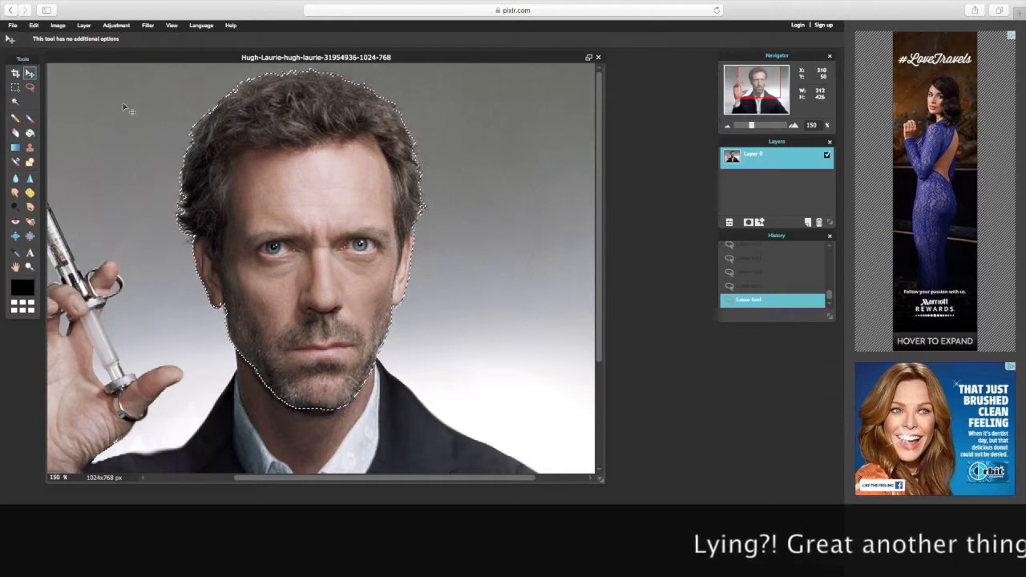
{"action": "left_click", "coordinate": [35, 25]}
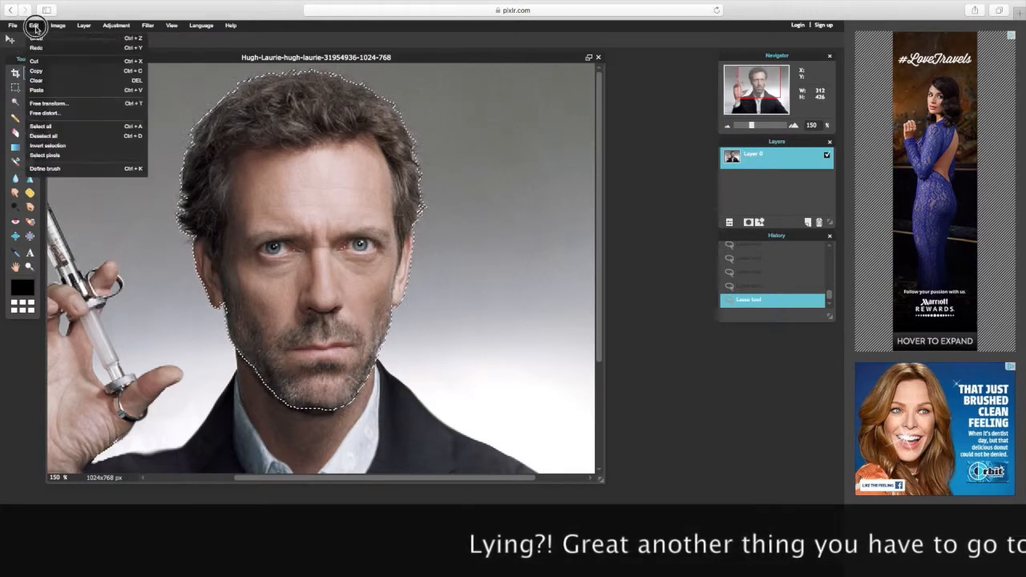
{"action": "left_click", "coordinate": [47, 72]}
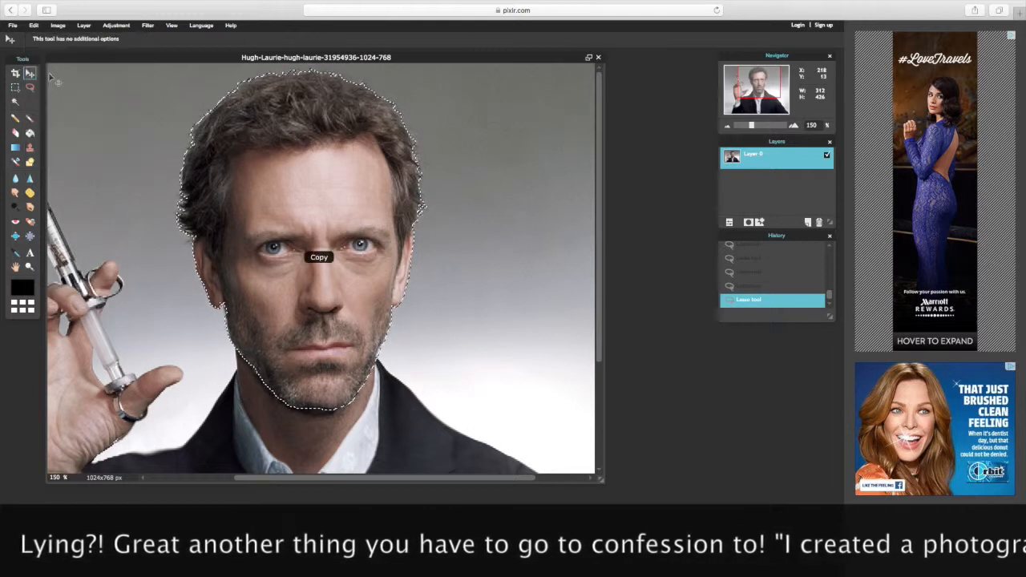
{"action": "left_click", "coordinate": [34, 25]}
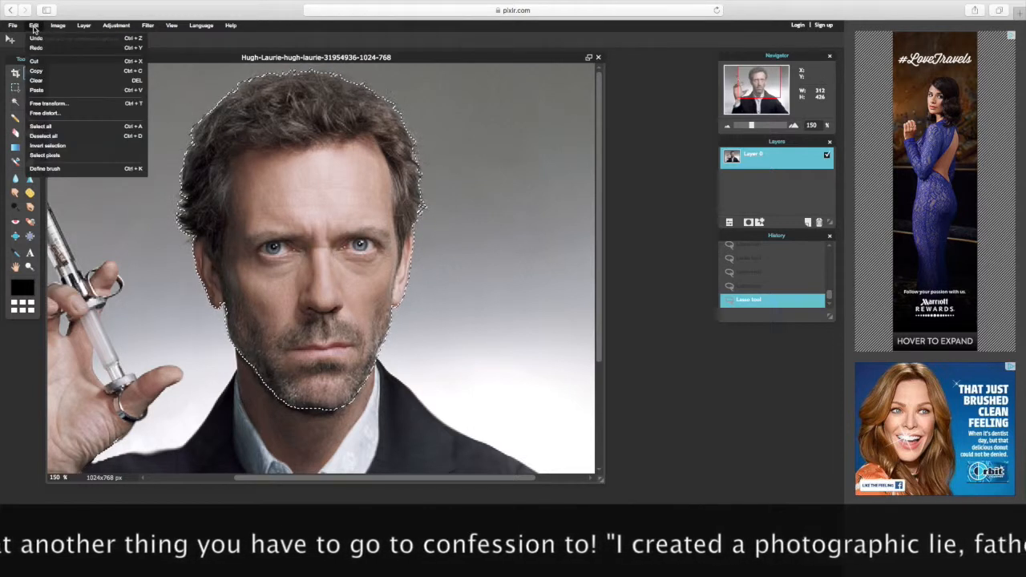
{"action": "left_click", "coordinate": [39, 90]}
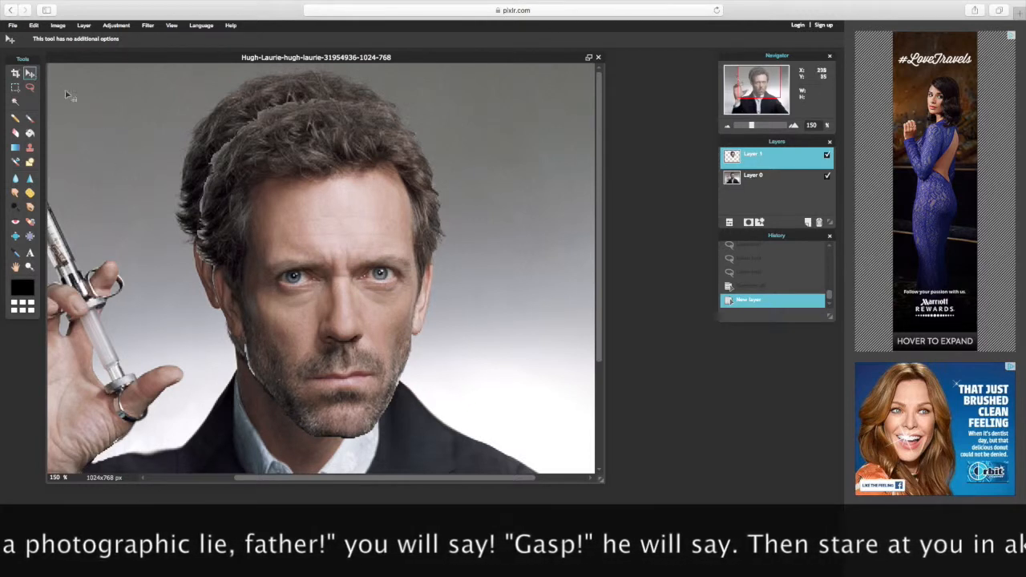
{"action": "left_click_drag", "start_coordinate": [314, 198], "coordinate": [294, 171]}
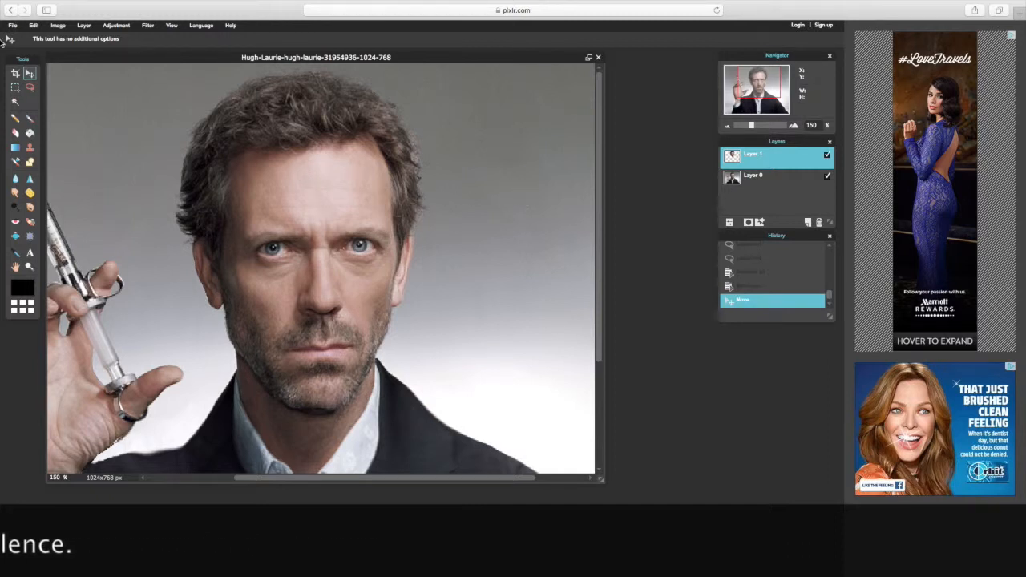
{"action": "left_click", "coordinate": [34, 26]}
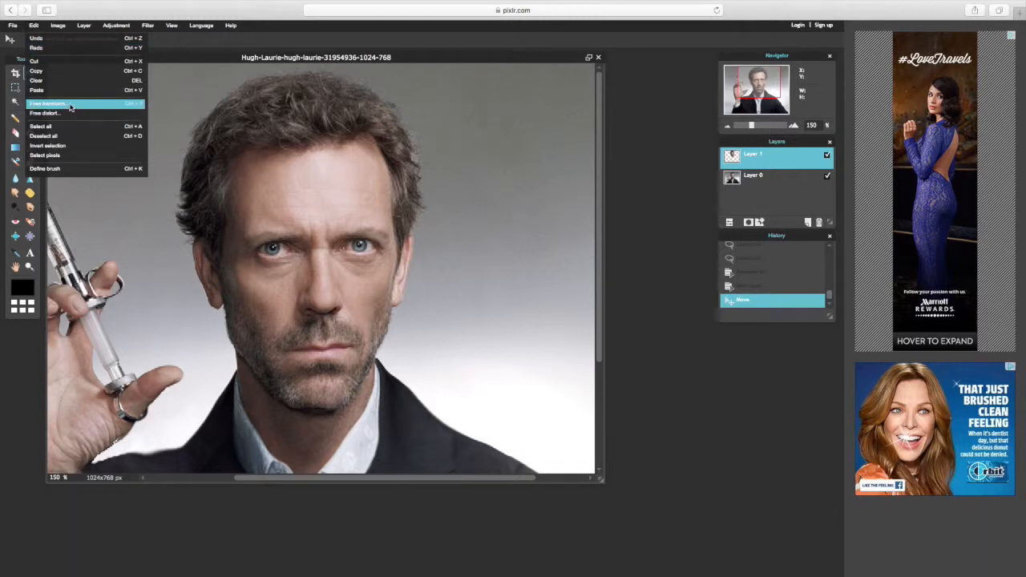
{"action": "left_click", "coordinate": [71, 106]}
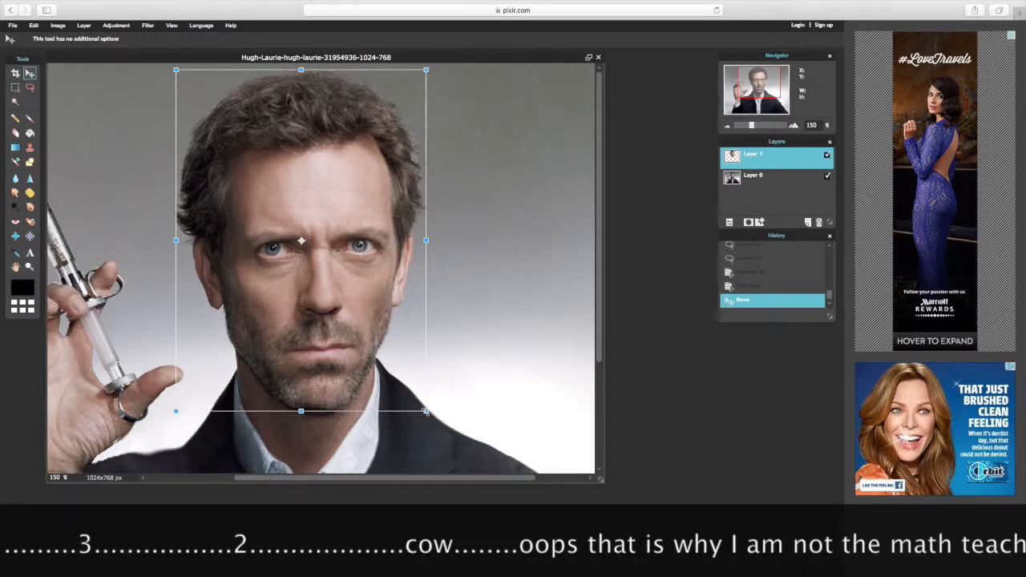
{"action": "left_click_drag", "start_coordinate": [425, 411], "coordinate": [459, 448]}
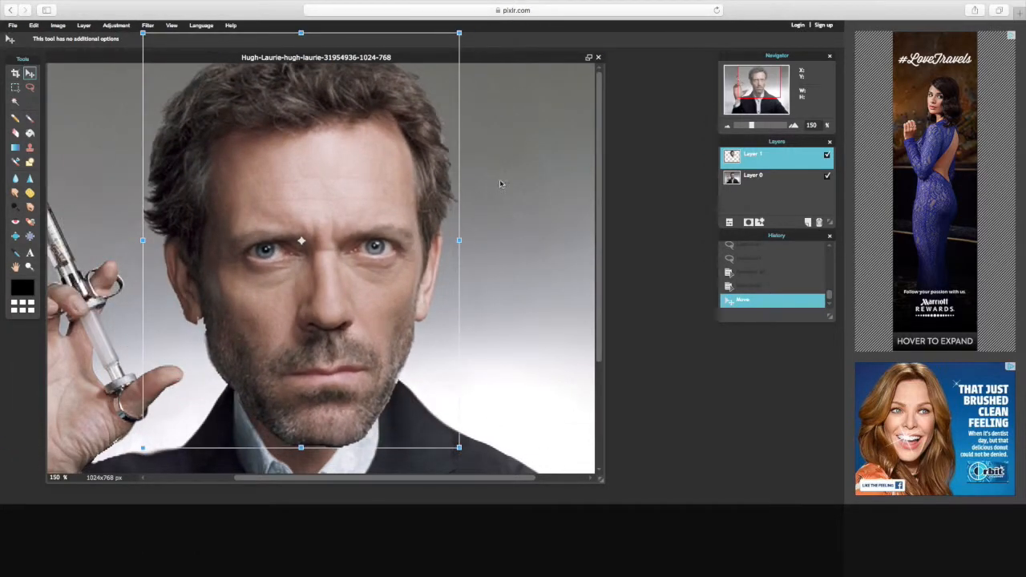
{"action": "left_click", "coordinate": [524, 183]}
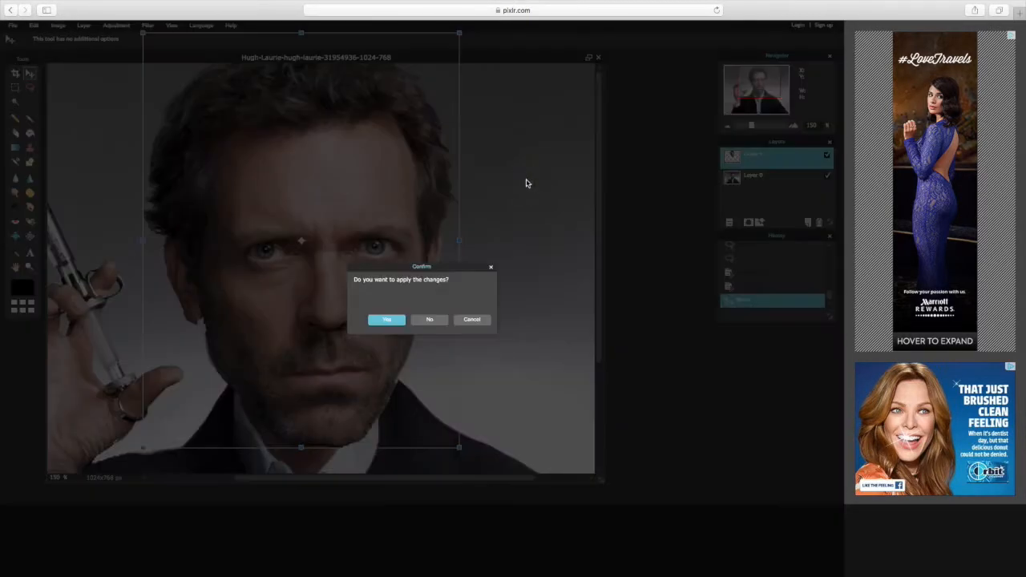
{"action": "left_click", "coordinate": [432, 319]}
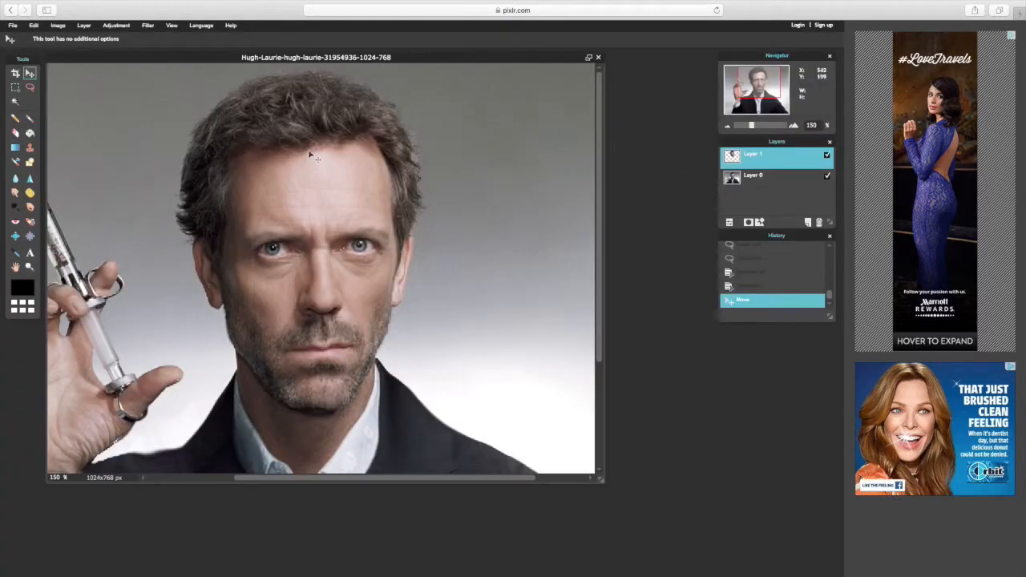
- Enlarge the copied head with Free transform, apply it, and move the head slightly up and left over the neck
{"action": "left_click", "coordinate": [42, 23]}
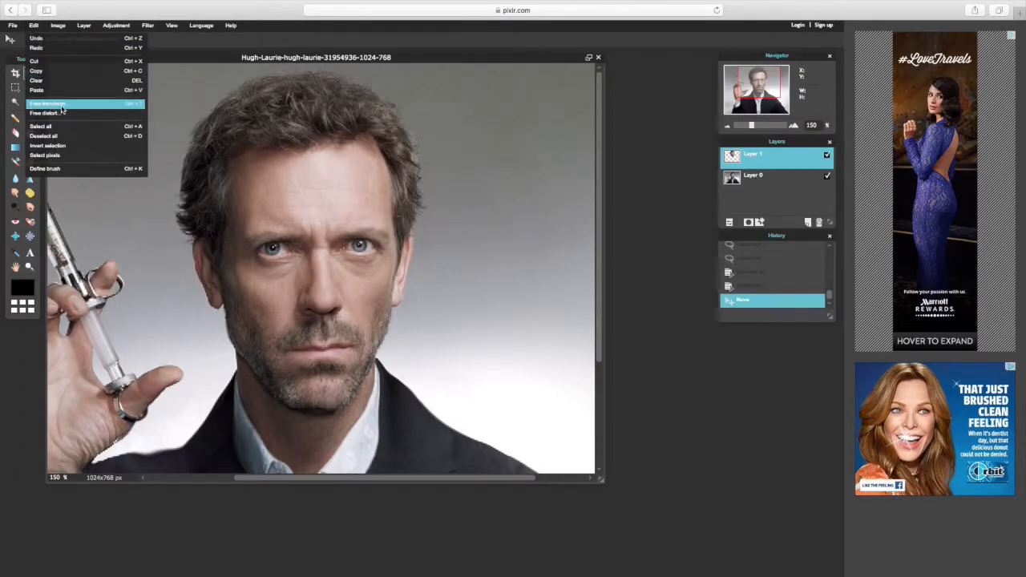
{"action": "left_click", "coordinate": [63, 106]}
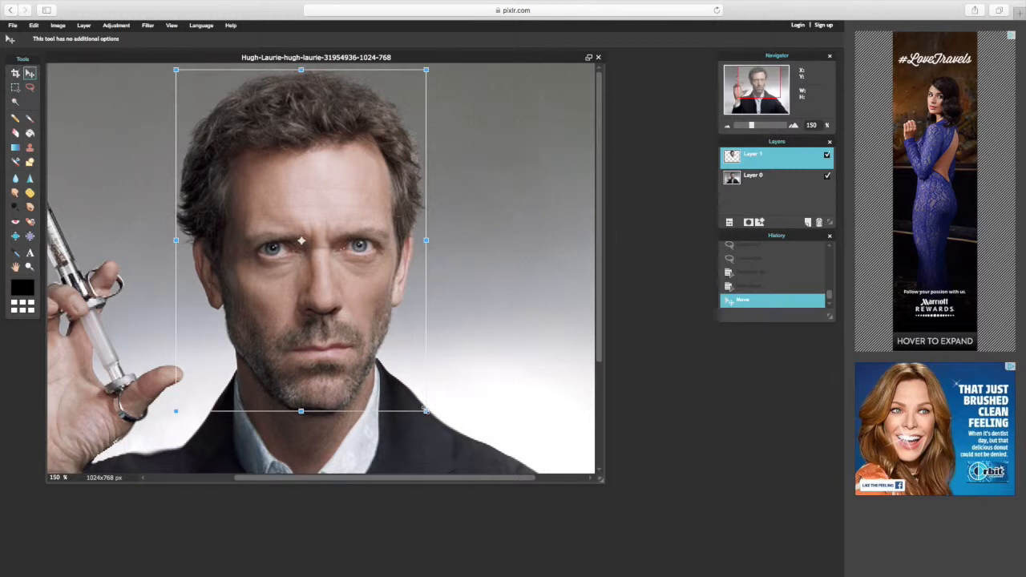
{"action": "left_click_drag", "start_coordinate": [426, 409], "coordinate": [484, 459]}
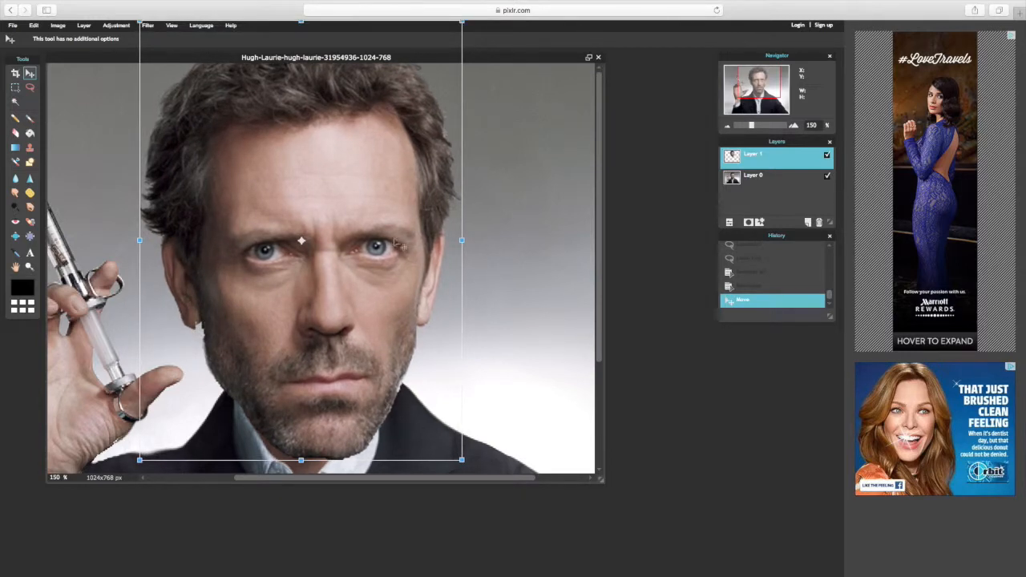
{"action": "left_click", "coordinate": [743, 126]}
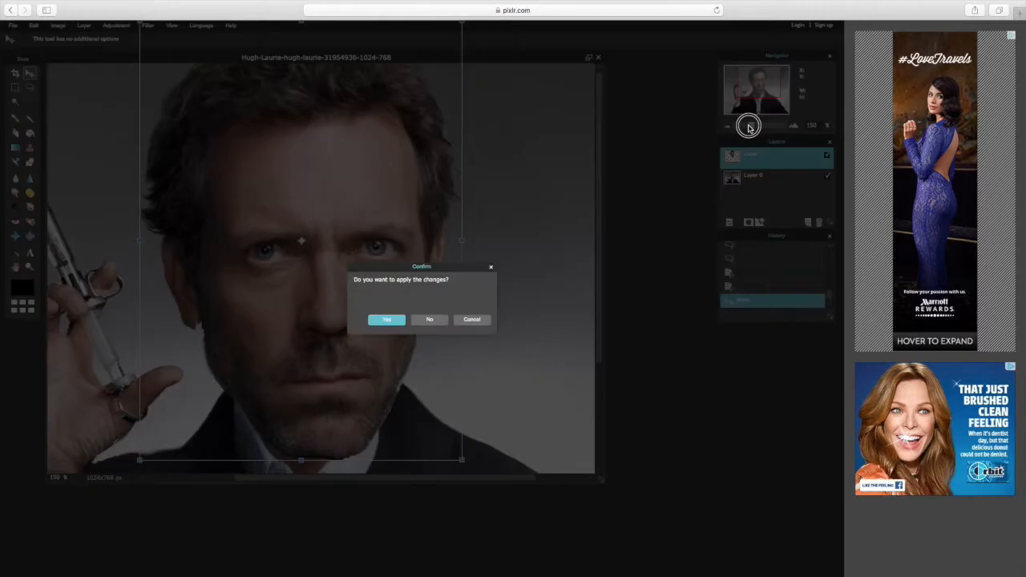
{"action": "left_click", "coordinate": [387, 320]}
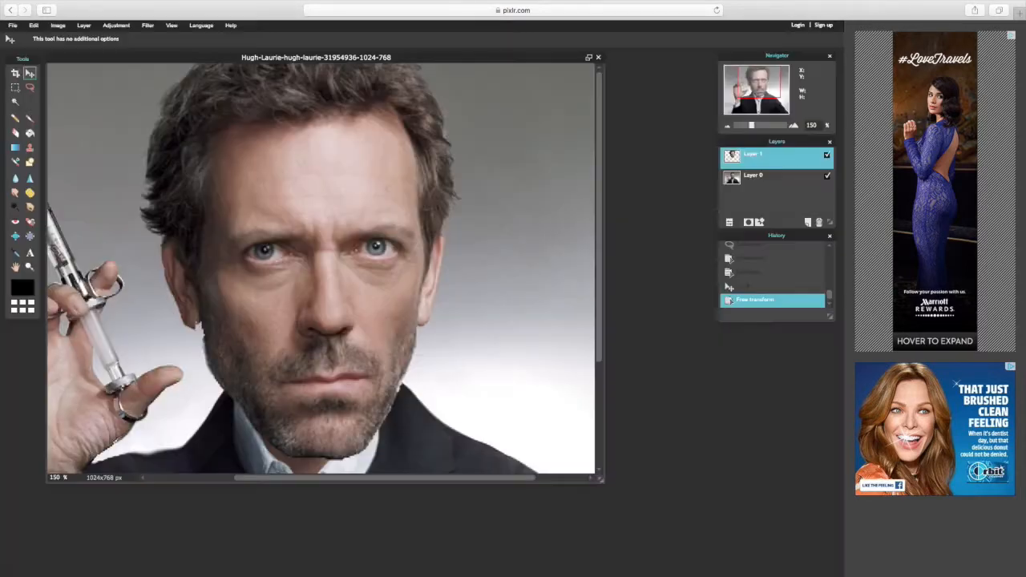
{"action": "left_click_drag", "start_coordinate": [751, 126], "coordinate": [745, 126]}
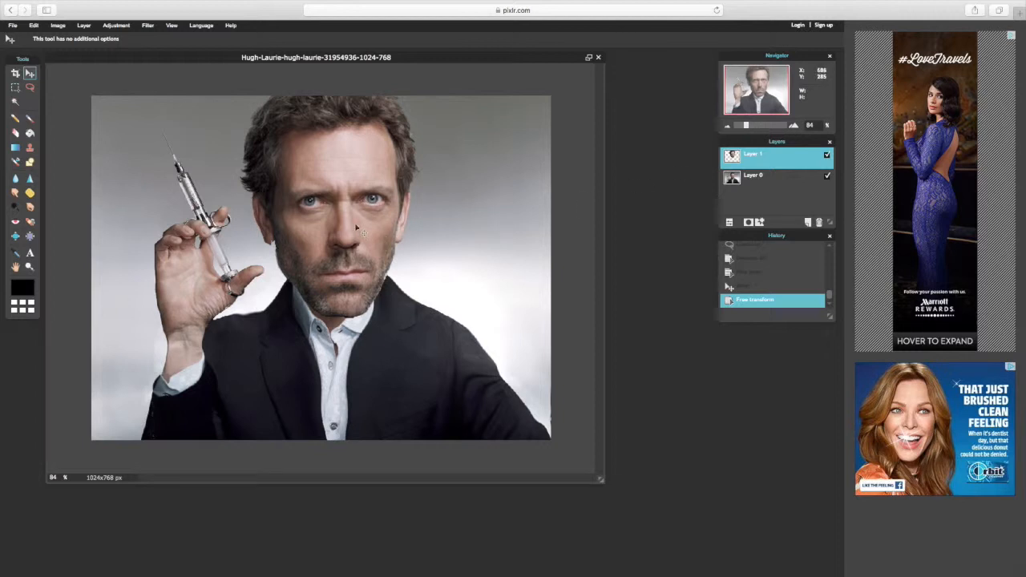
{"action": "left_click_drag", "start_coordinate": [348, 226], "coordinate": [345, 223]}
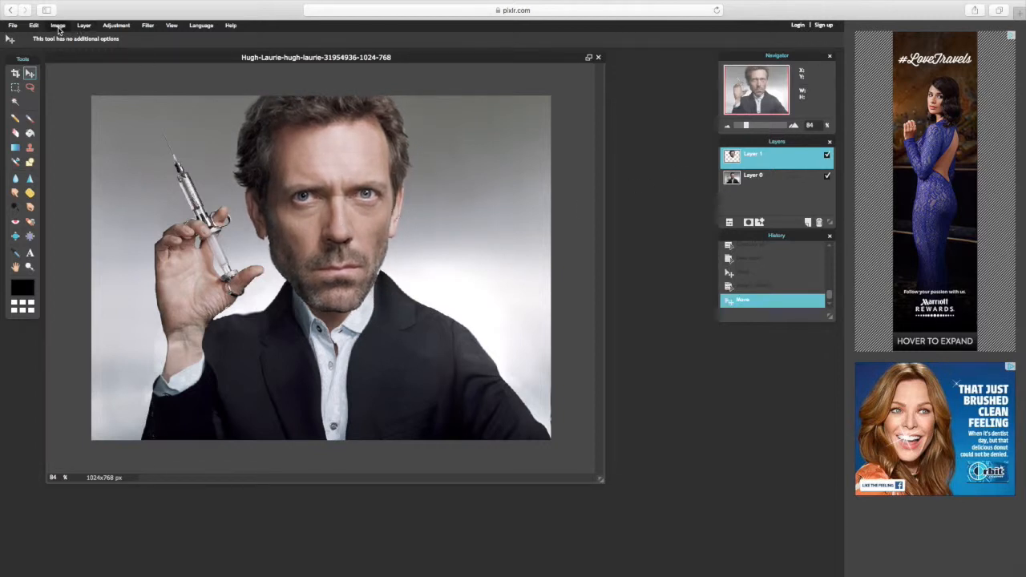
- Try tilting the enlarged head slightly counter-clockwise with Free transform, apply it, and nudge the head upward
{"action": "left_click", "coordinate": [34, 26]}
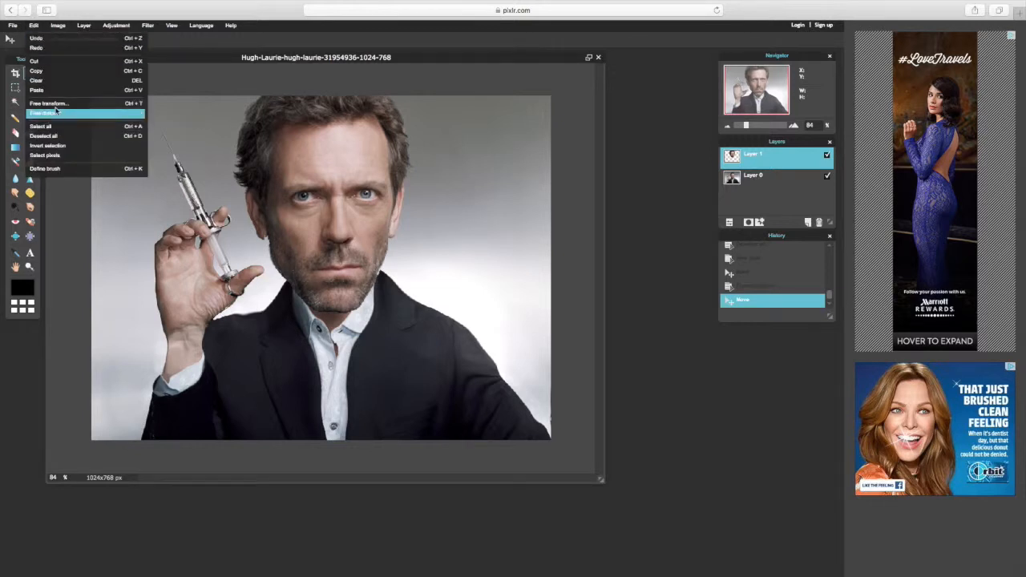
{"action": "left_click", "coordinate": [63, 105]}
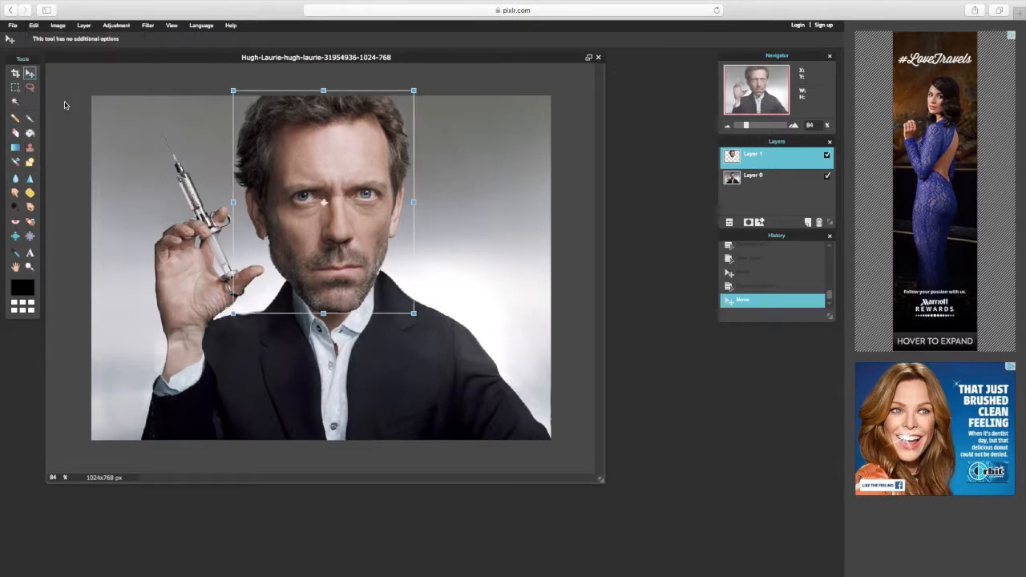
{"action": "left_click_drag", "start_coordinate": [423, 318], "coordinate": [443, 294]}
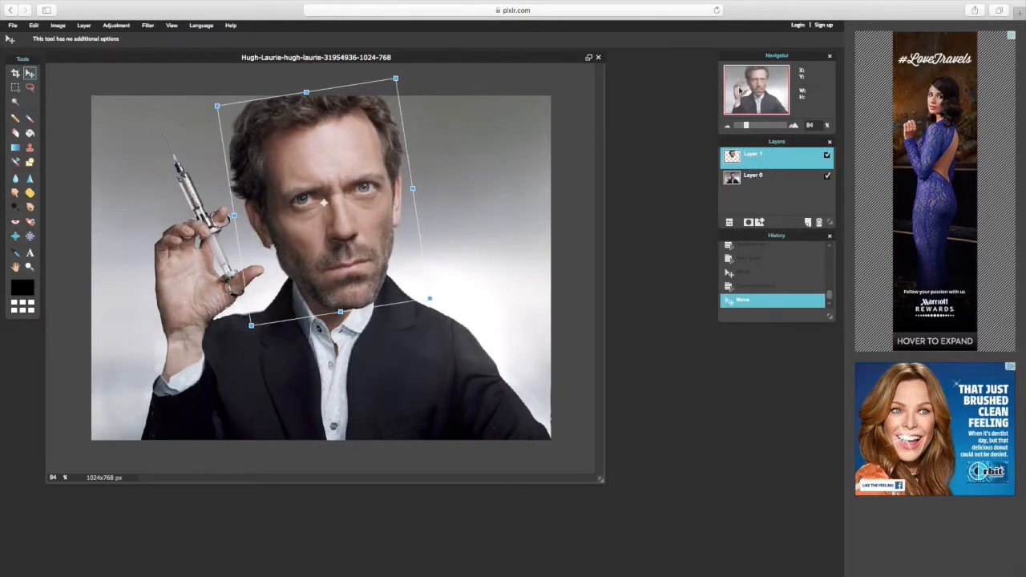
{"action": "left_click", "coordinate": [481, 182]}
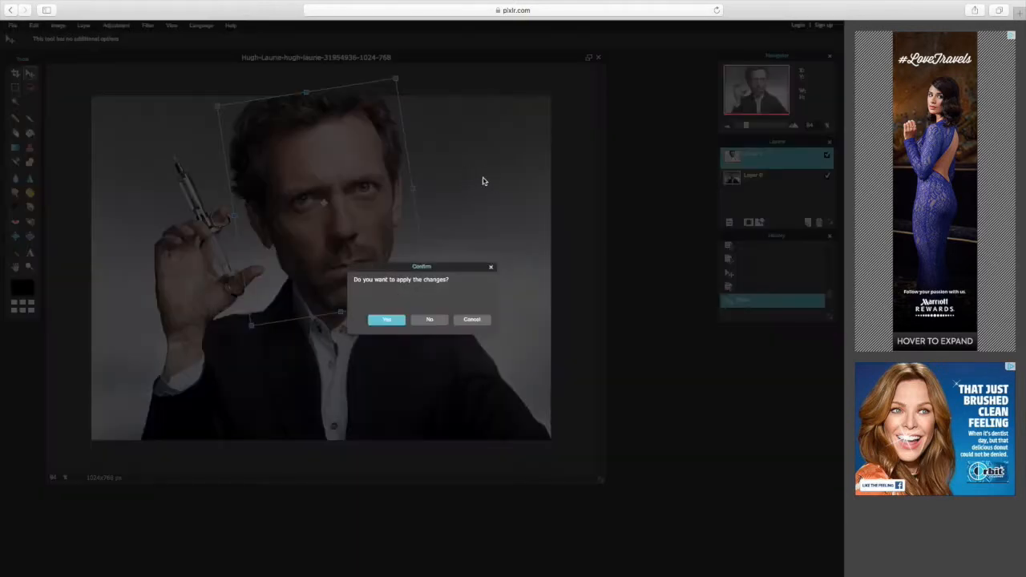
{"action": "left_click", "coordinate": [387, 320]}
{"action": "left_click_drag", "start_coordinate": [333, 201], "coordinate": [331, 196]}
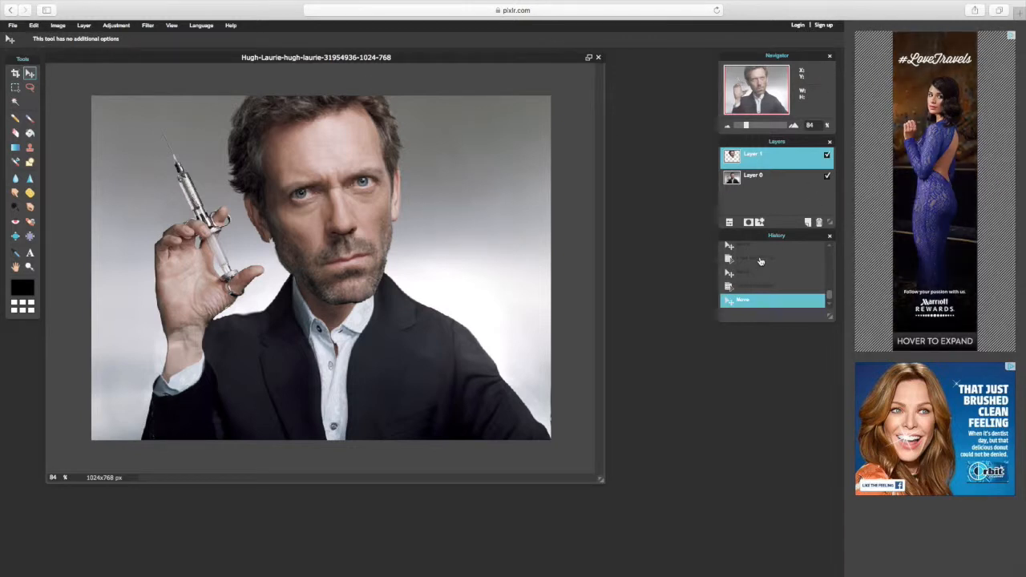
- Revert the head copy to before its enlargement, then enlarge it further with Free transform, tilt it counter-clockwise, position its chin over the neck, and apply
{"action": "left_click", "coordinate": [760, 258]}
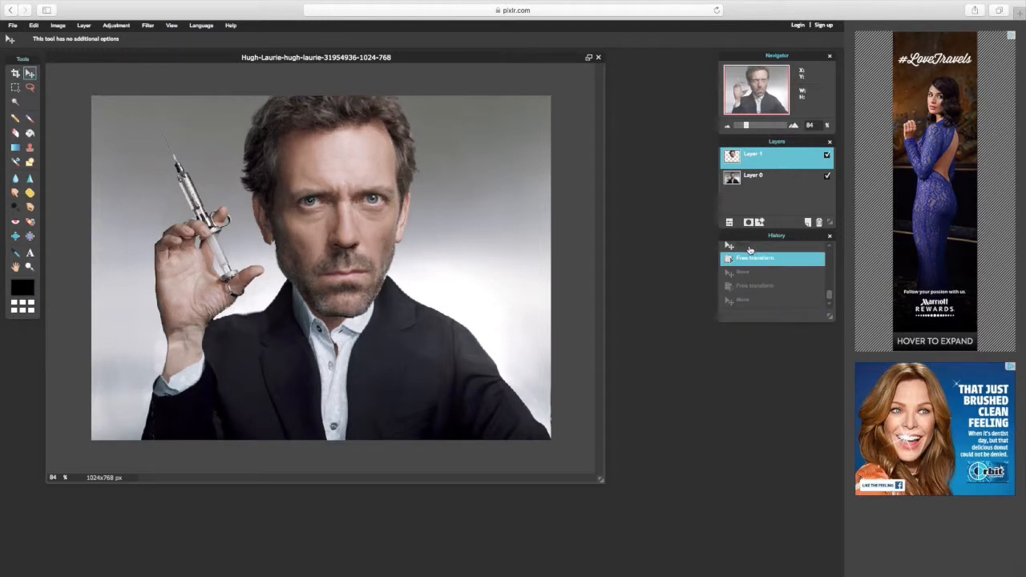
{"action": "left_click", "coordinate": [750, 247]}
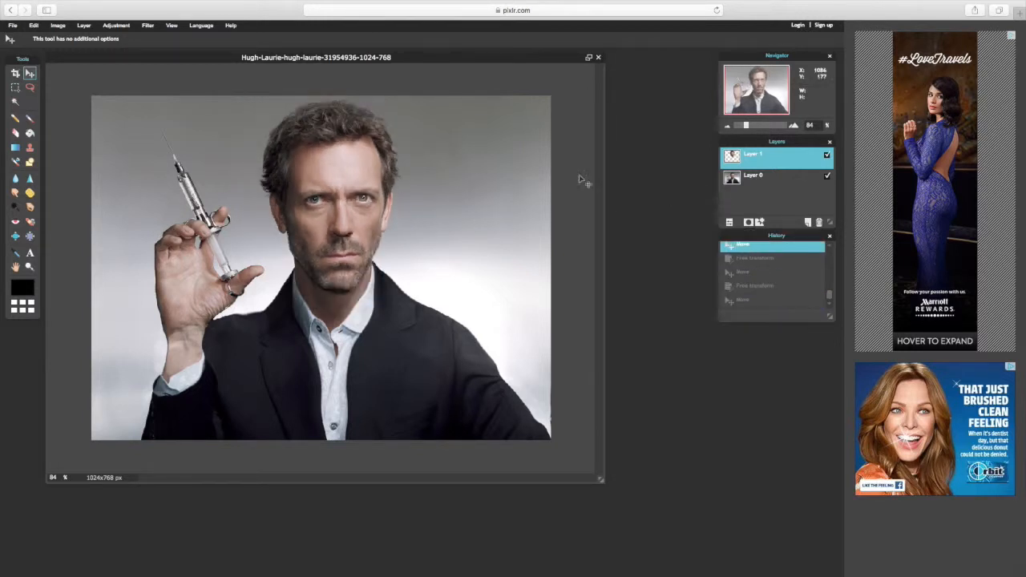
{"action": "left_click", "coordinate": [34, 25]}
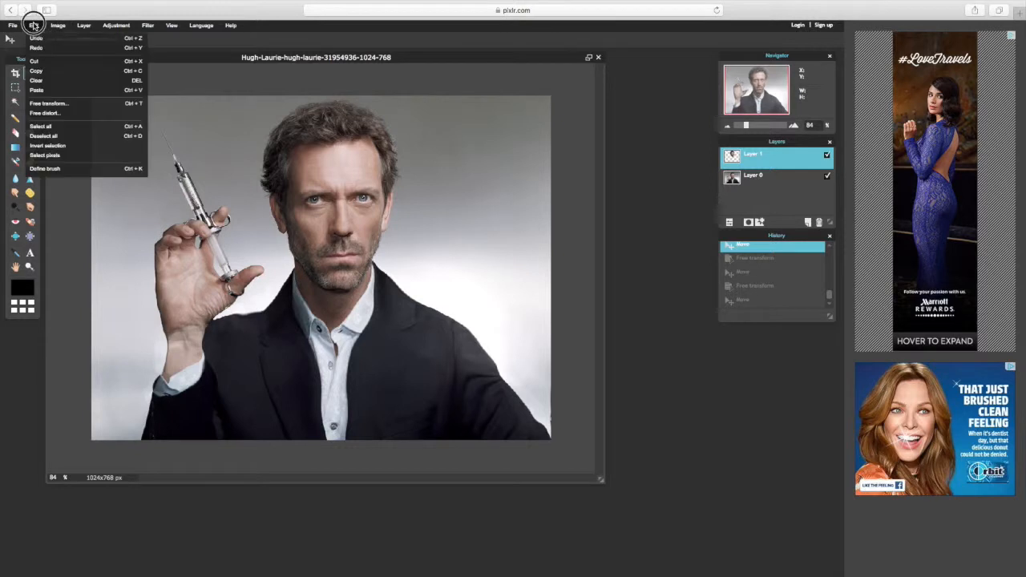
{"action": "left_click", "coordinate": [69, 108]}
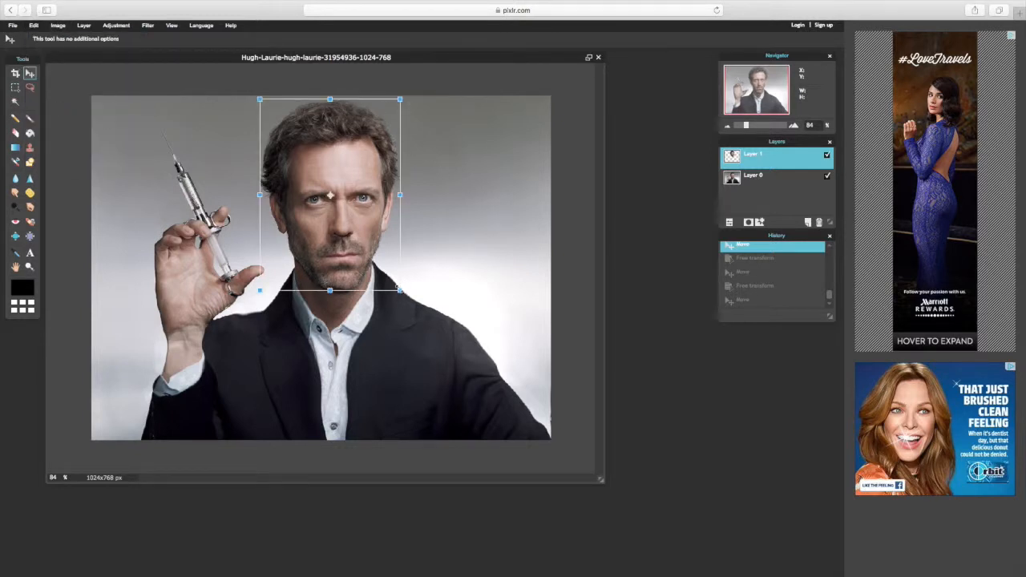
{"action": "left_click_drag", "start_coordinate": [399, 289], "coordinate": [444, 336]}
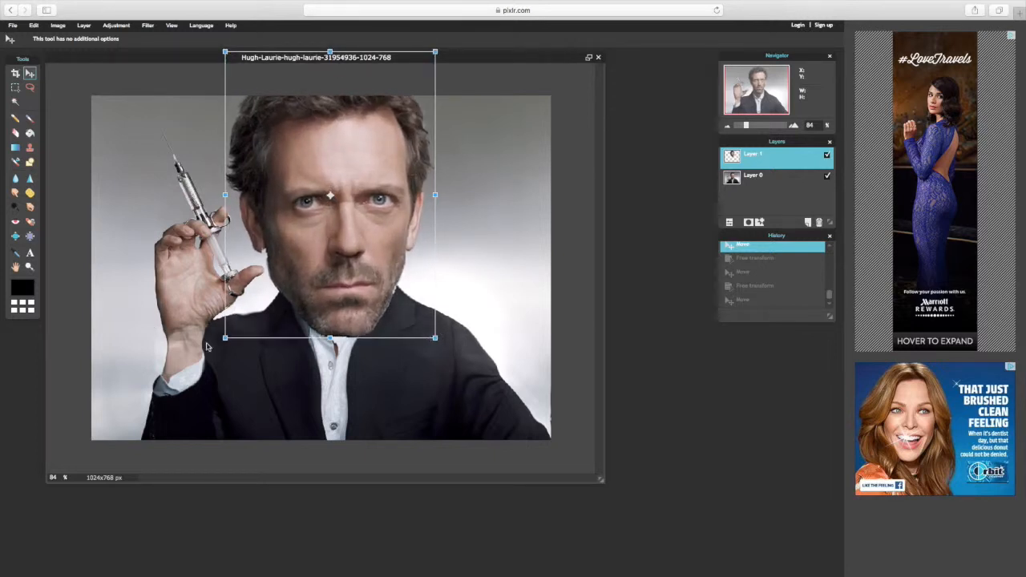
{"action": "left_click_drag", "start_coordinate": [221, 343], "coordinate": [249, 349]}
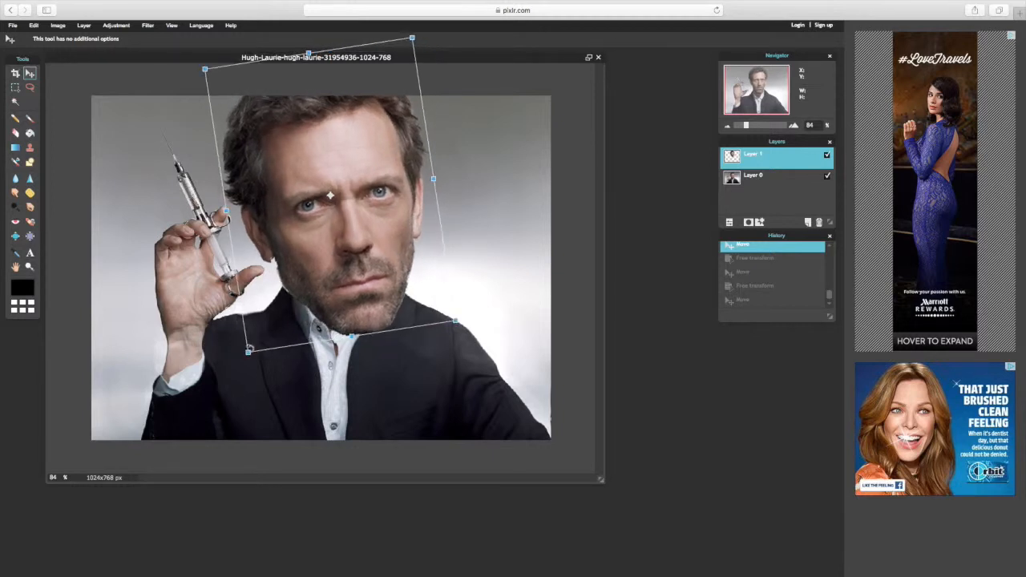
{"action": "left_click_drag", "start_coordinate": [374, 219], "coordinate": [350, 172]}
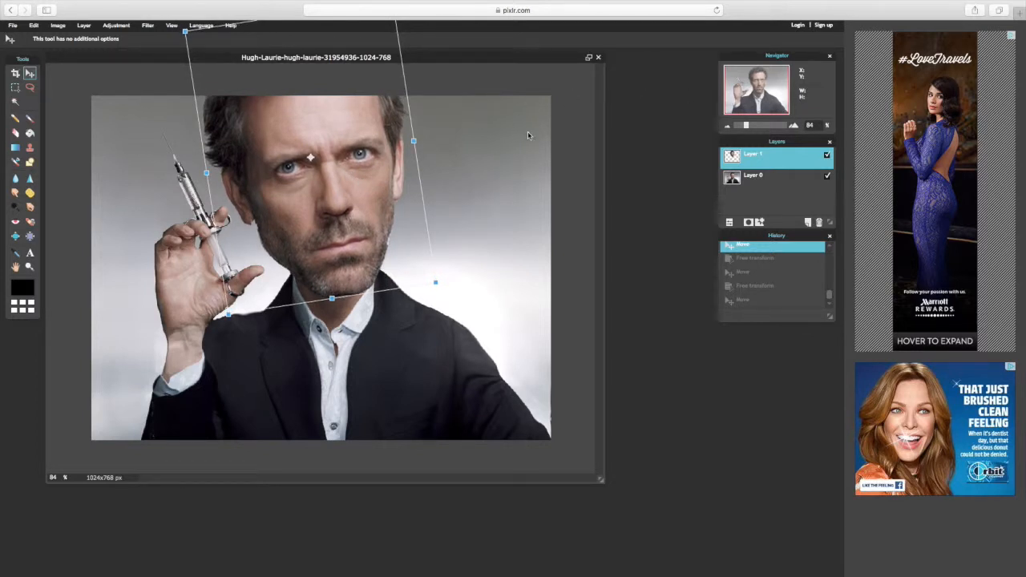
{"action": "key", "text": "Return"}
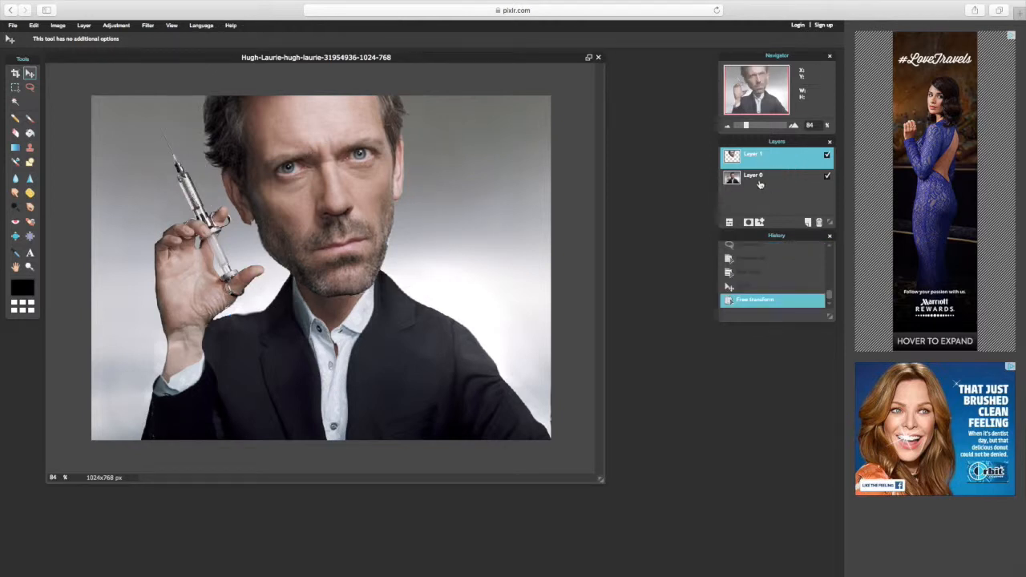
- Hide Layer 1 and shrink the original face and jaw on Layer 0 with the Pinch tool at size 210 and strength 50
{"action": "left_click", "coordinate": [828, 156]}
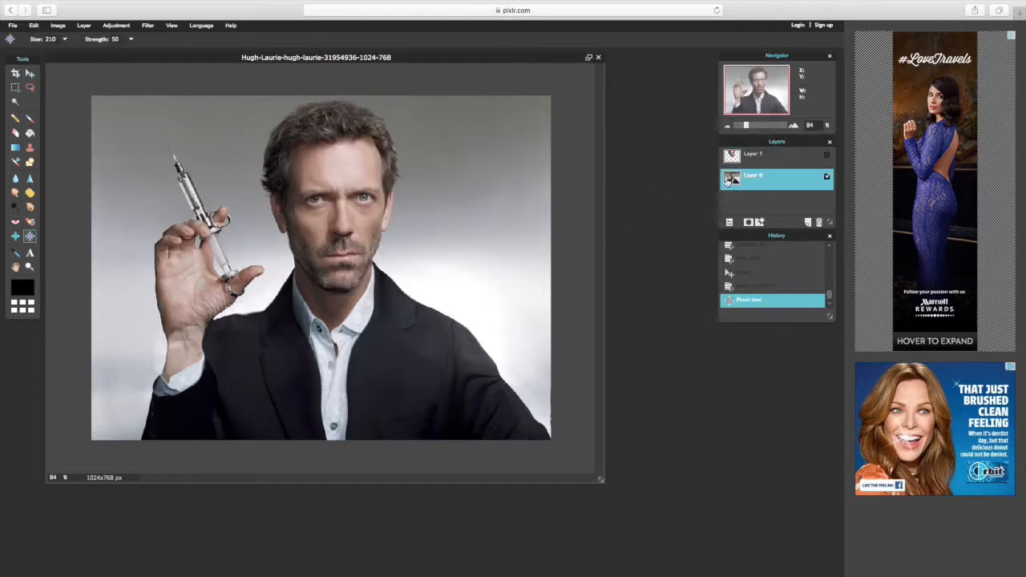
{"action": "left_click", "coordinate": [305, 260]}
{"action": "left_click", "coordinate": [362, 252]}
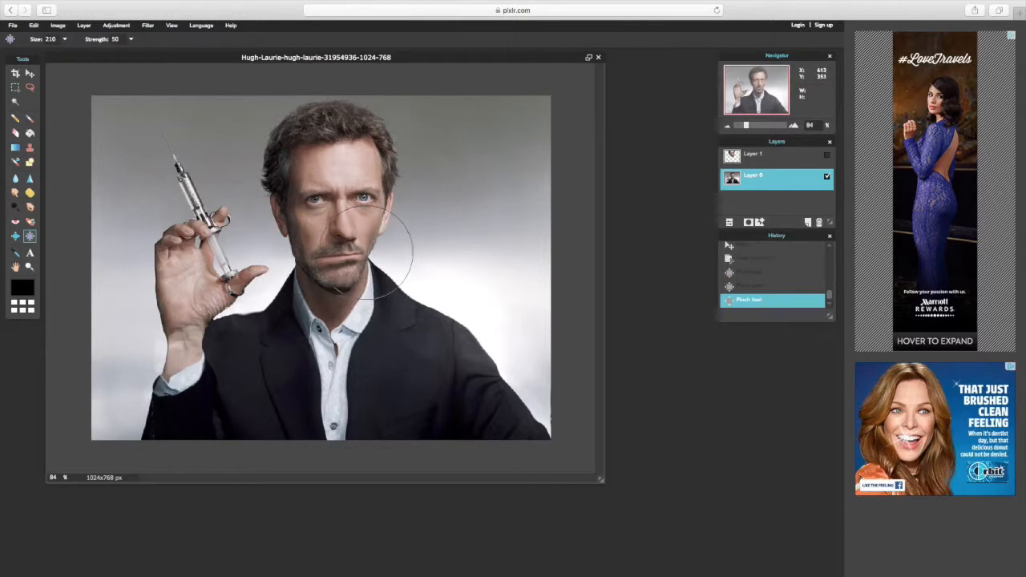
{"action": "left_click", "coordinate": [301, 258]}
{"action": "left_click", "coordinate": [299, 252]}
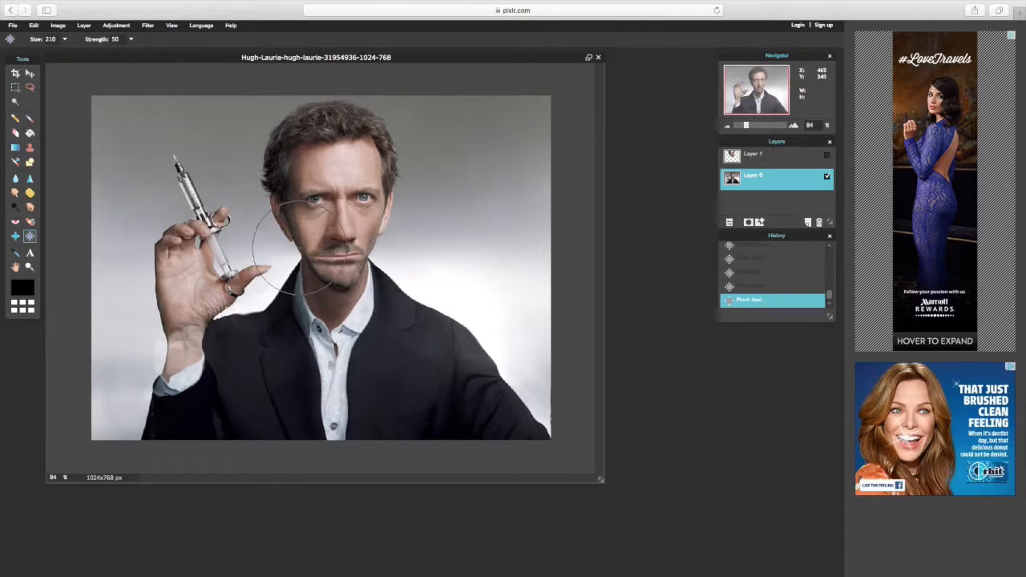
{"action": "left_click", "coordinate": [303, 234]}
{"action": "left_click", "coordinate": [322, 228]}
{"action": "left_click", "coordinate": [353, 227]}
{"action": "left_click", "coordinate": [370, 220]}
{"action": "left_click", "coordinate": [374, 214]}
{"action": "left_click", "coordinate": [365, 199]}
{"action": "left_click", "coordinate": [329, 202]}
{"action": "left_click", "coordinate": [311, 207]}
{"action": "left_click", "coordinate": [307, 218]}
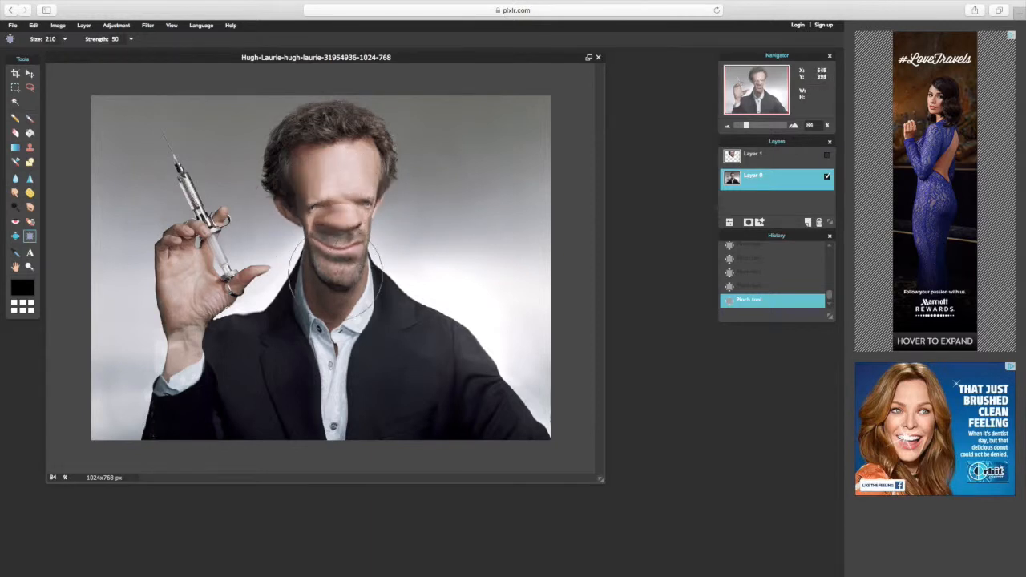
{"action": "left_click", "coordinate": [333, 232]}
{"action": "left_click", "coordinate": [333, 232]}
{"action": "left_click", "coordinate": [344, 245]}
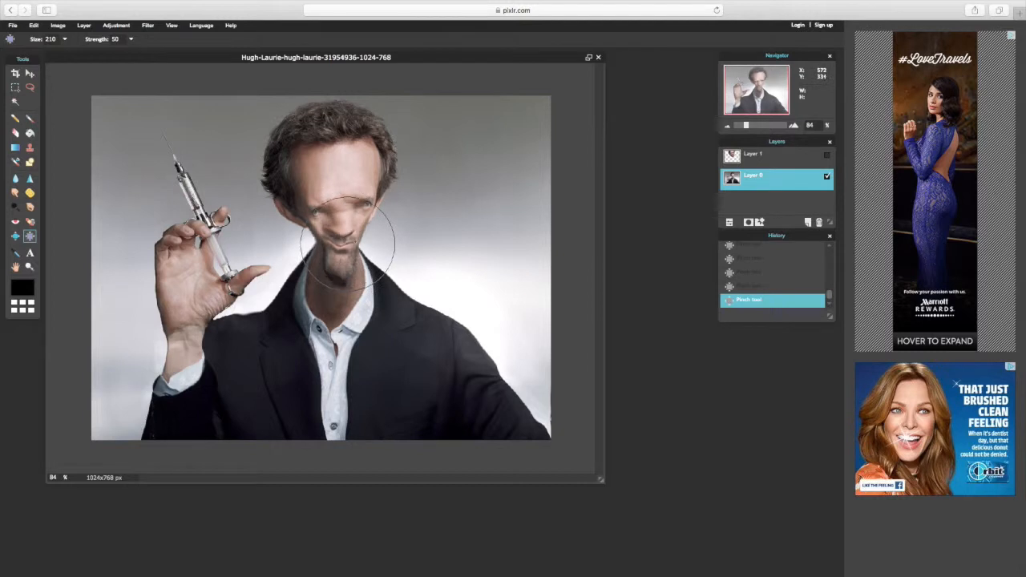
{"action": "left_click", "coordinate": [337, 274]}
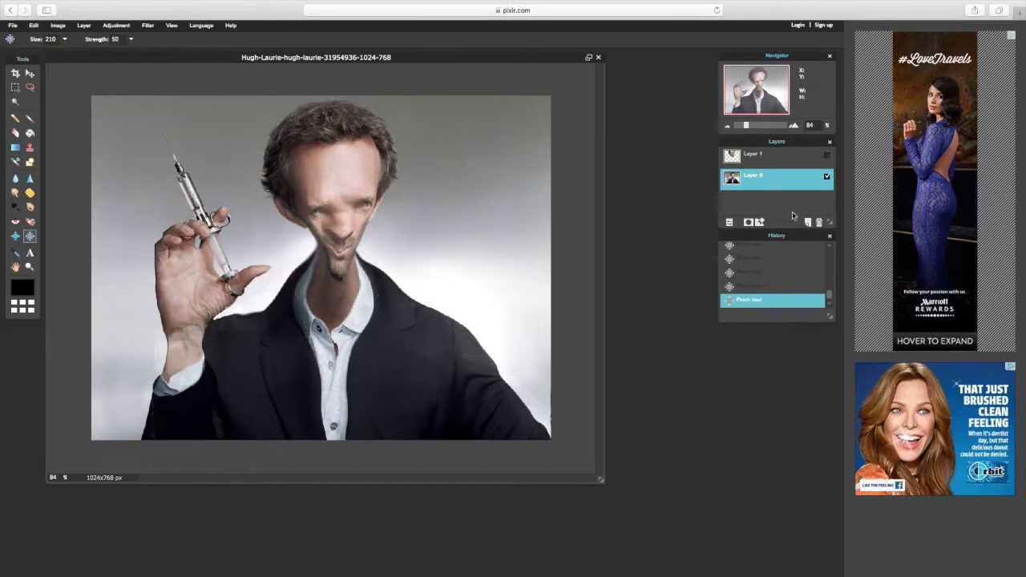
- Show Layer 1 again and enlarge both eyes on it once with the Bloat tool at size 214 and strength 50
{"action": "left_click", "coordinate": [827, 156]}
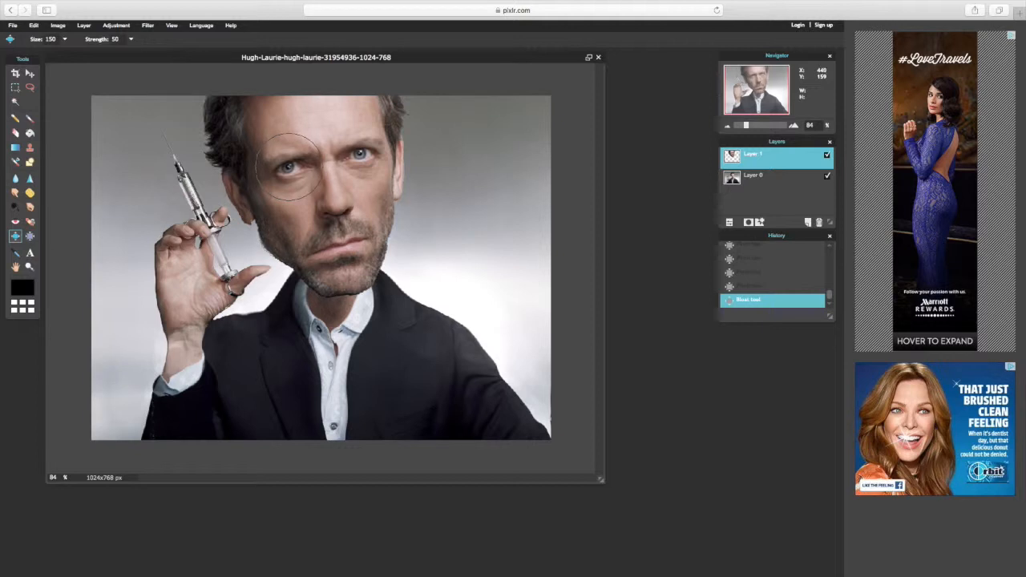
{"action": "left_click", "coordinate": [64, 38]}
{"action": "left_click_drag", "start_coordinate": [32, 54], "coordinate": [41, 53]}
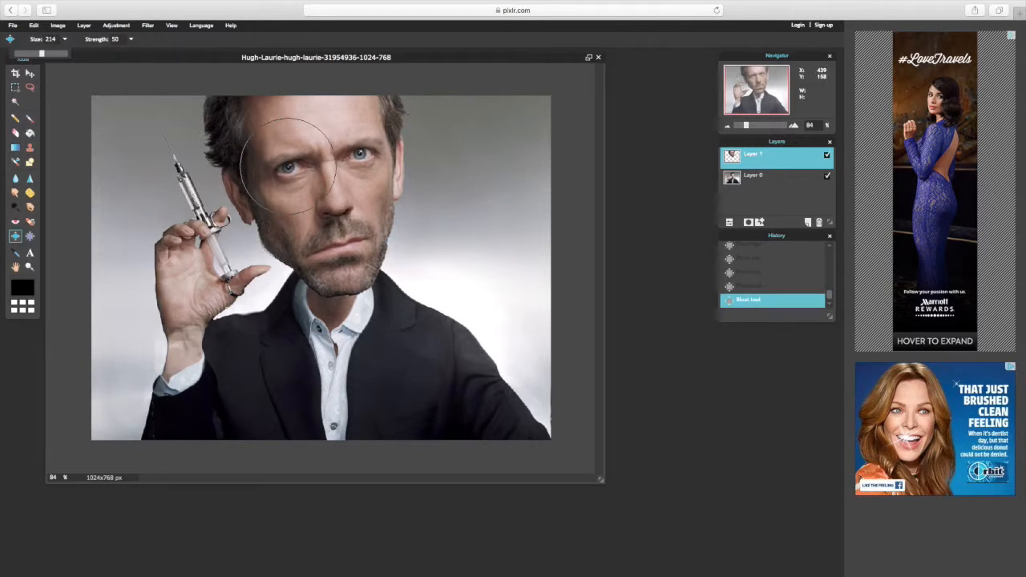
{"action": "left_click", "coordinate": [288, 166]}
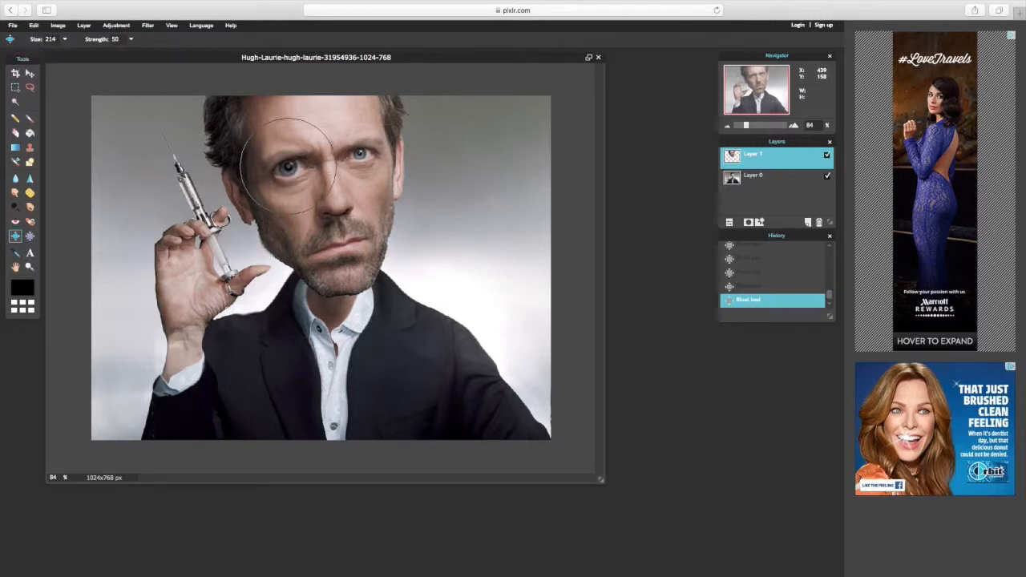
{"action": "left_click", "coordinate": [360, 153]}
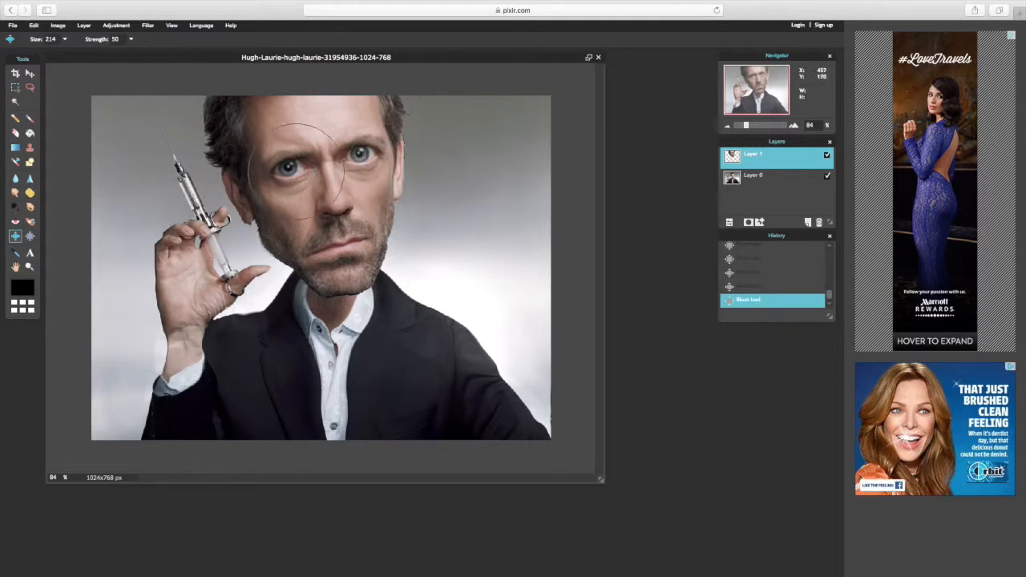
- Try bloating both eyes a second time, and undo those two extra bloats
{"action": "left_click", "coordinate": [288, 167]}
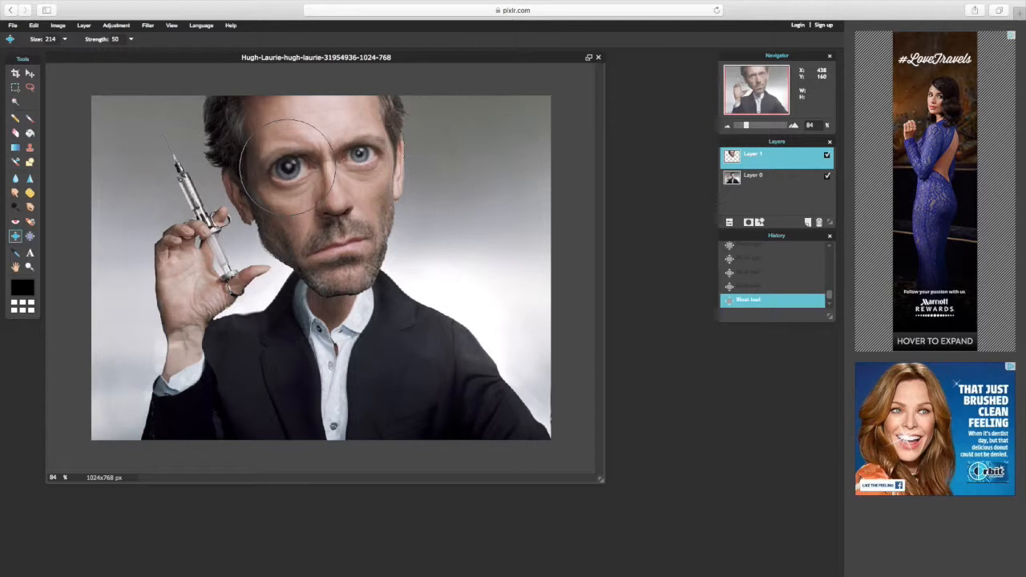
{"action": "left_click", "coordinate": [360, 152]}
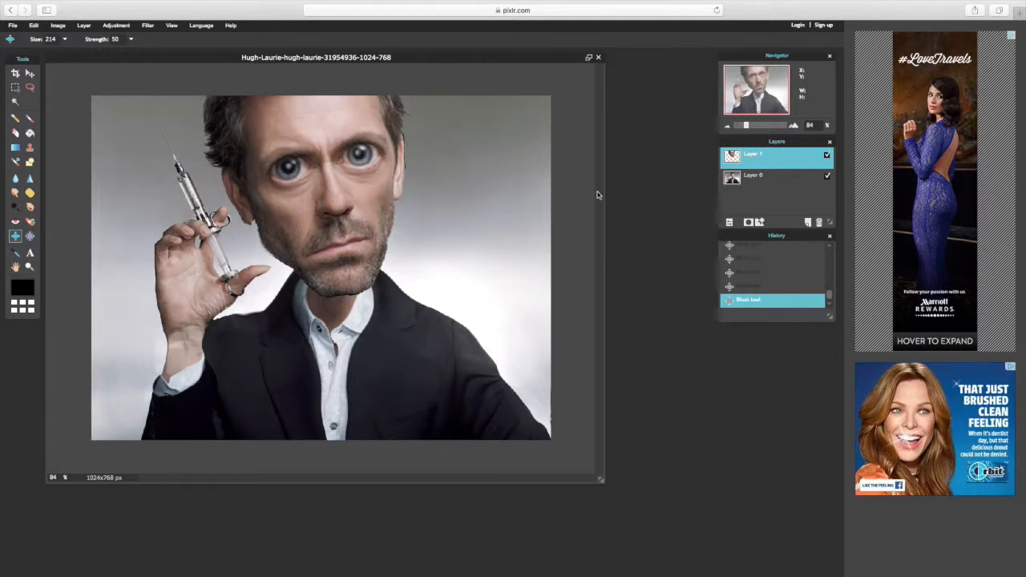
{"action": "left_click", "coordinate": [738, 286]}
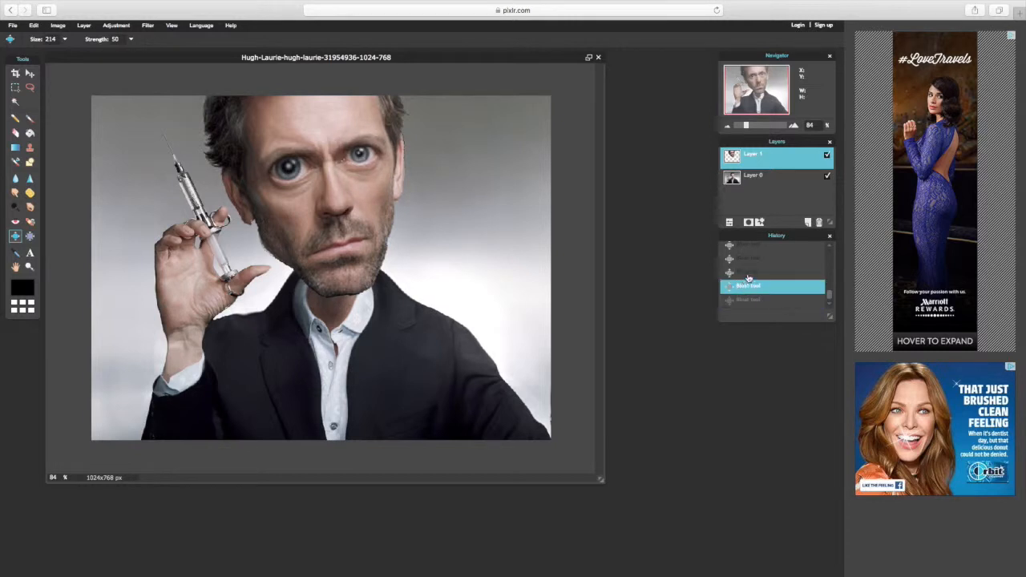
{"action": "left_click", "coordinate": [749, 273]}
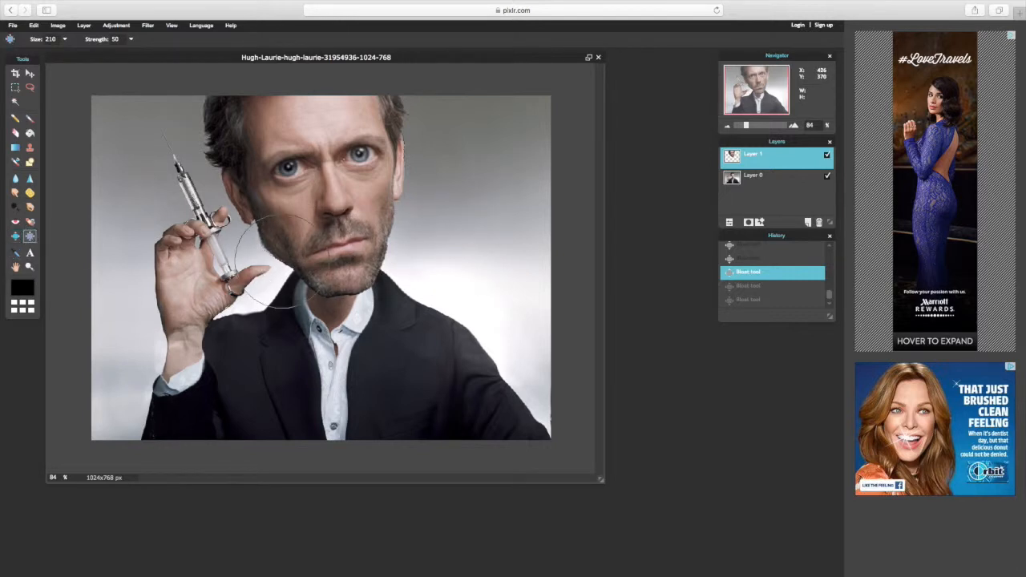
- Slim the cheeks on Layer 1 with the Pinch tool at size 210 and enlarge the ears with the Bloat tool at size 107
{"action": "left_click", "coordinate": [273, 254]}
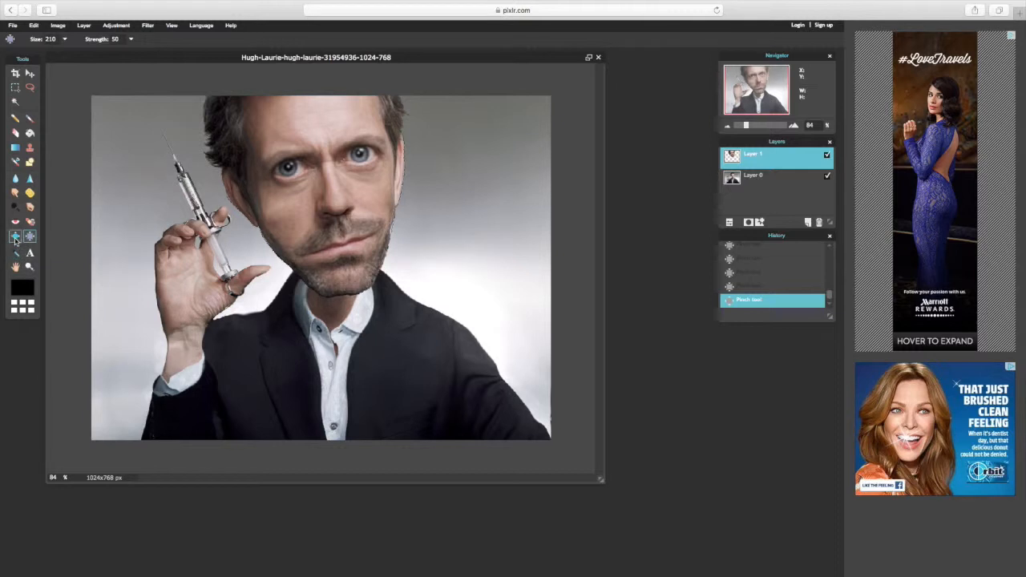
{"action": "left_click", "coordinate": [15, 237]}
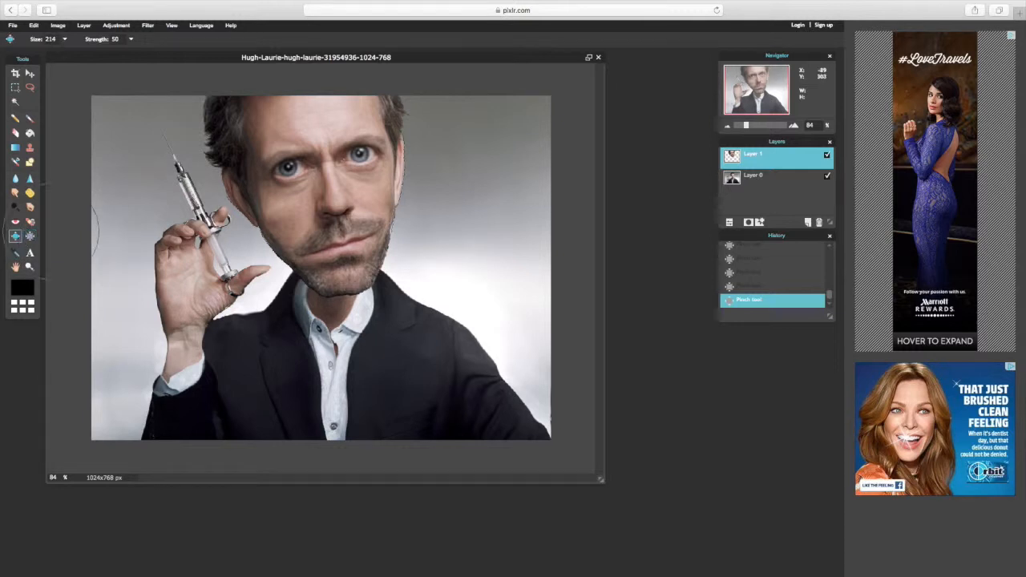
{"action": "left_click", "coordinate": [64, 40]}
{"action": "left_click_drag", "start_coordinate": [42, 54], "coordinate": [27, 53]}
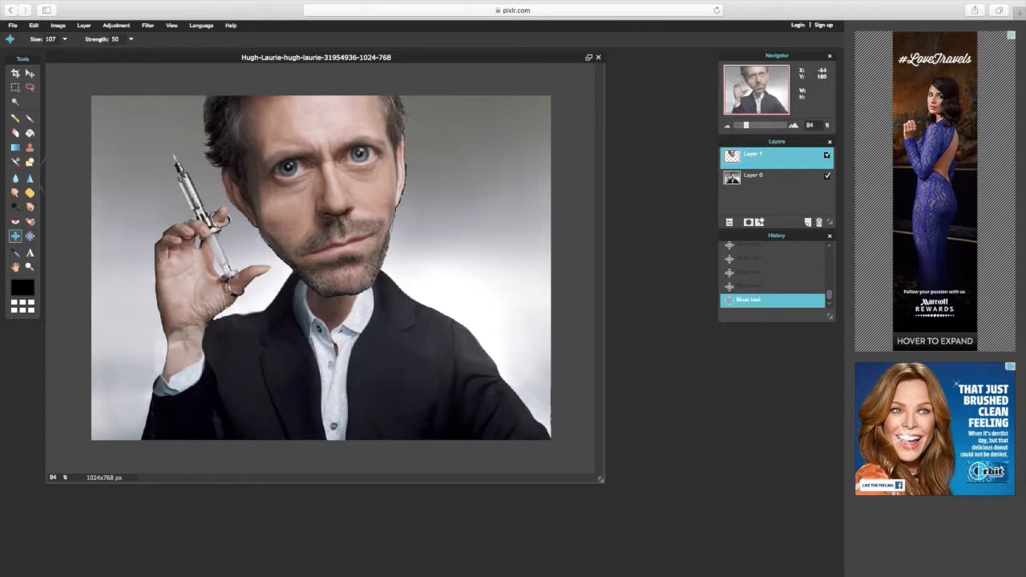
- Lighten facial highlights with the Dodge tool and darken the cheek and face shadows with the Burn tool, using midtones at exposure 50
{"action": "left_click", "coordinate": [16, 208]}
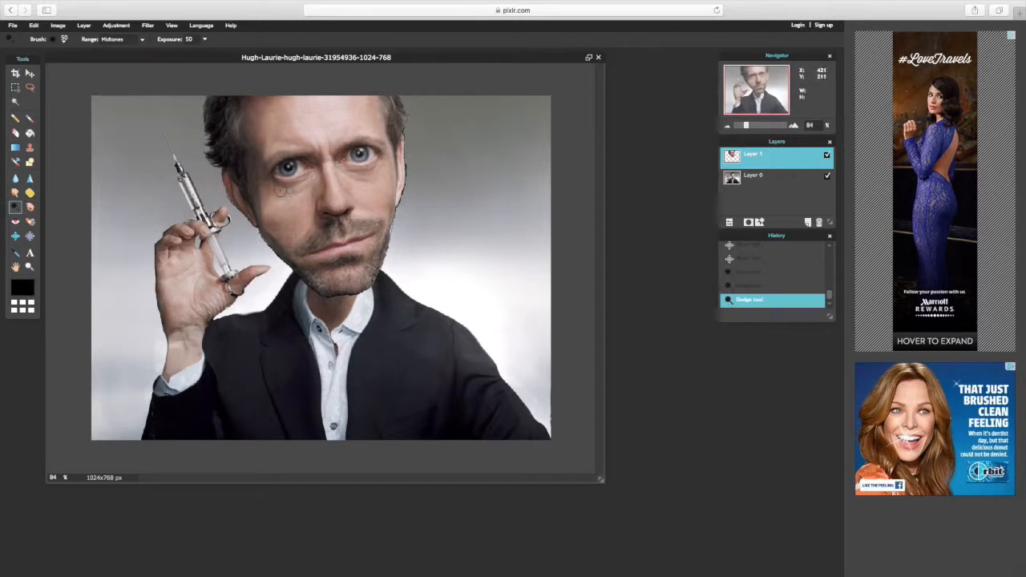
{"action": "left_click", "coordinate": [33, 210]}
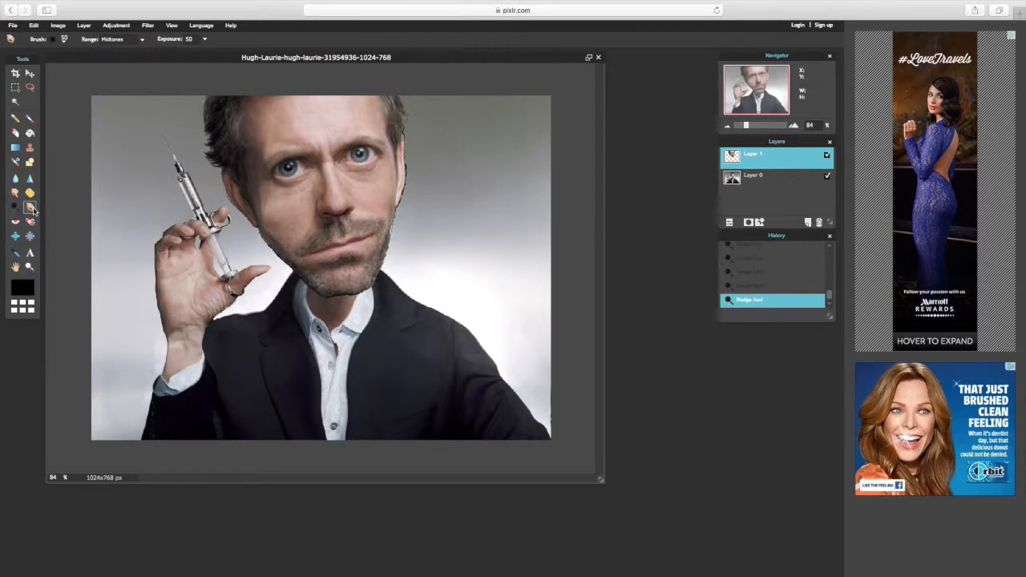
{"action": "left_click", "coordinate": [311, 176]}
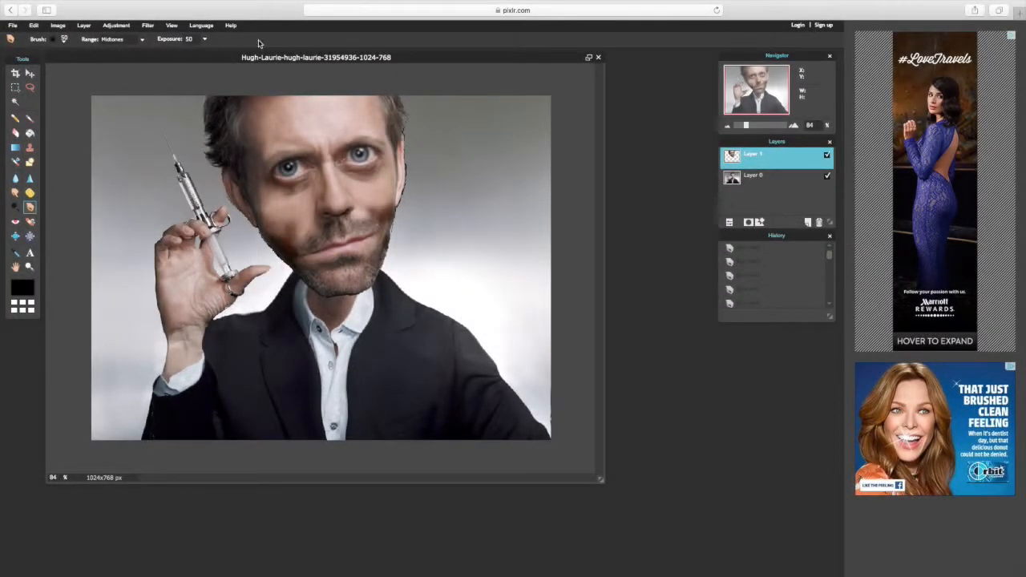
{"action": "left_click", "coordinate": [13, 25]}
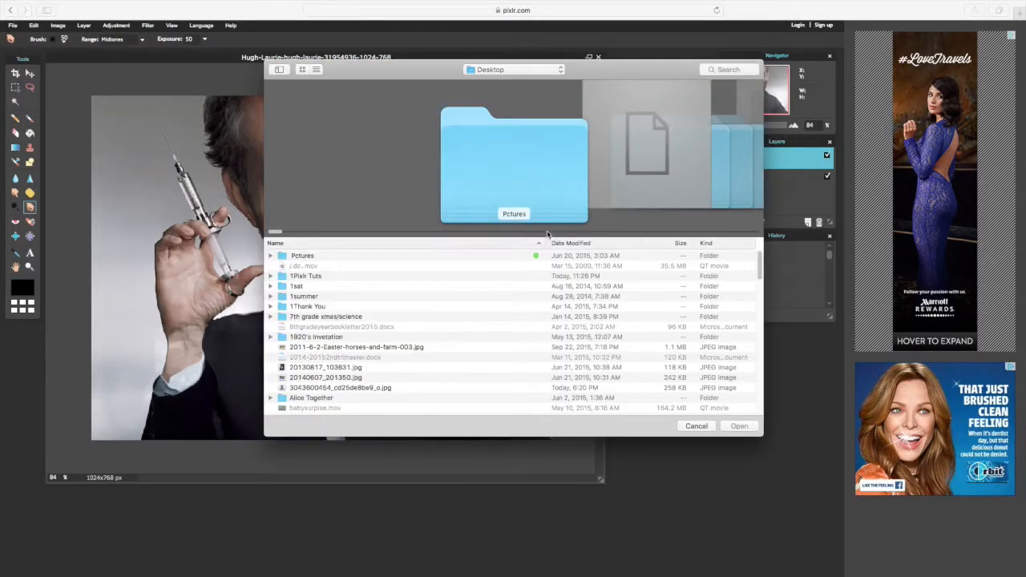
{"action": "scroll", "coordinate": [322, 387], "scroll_direction": "down", "scroll_amount": 5}
{"action": "scroll", "coordinate": [321, 385], "scroll_direction": "down", "scroll_amount": 10}
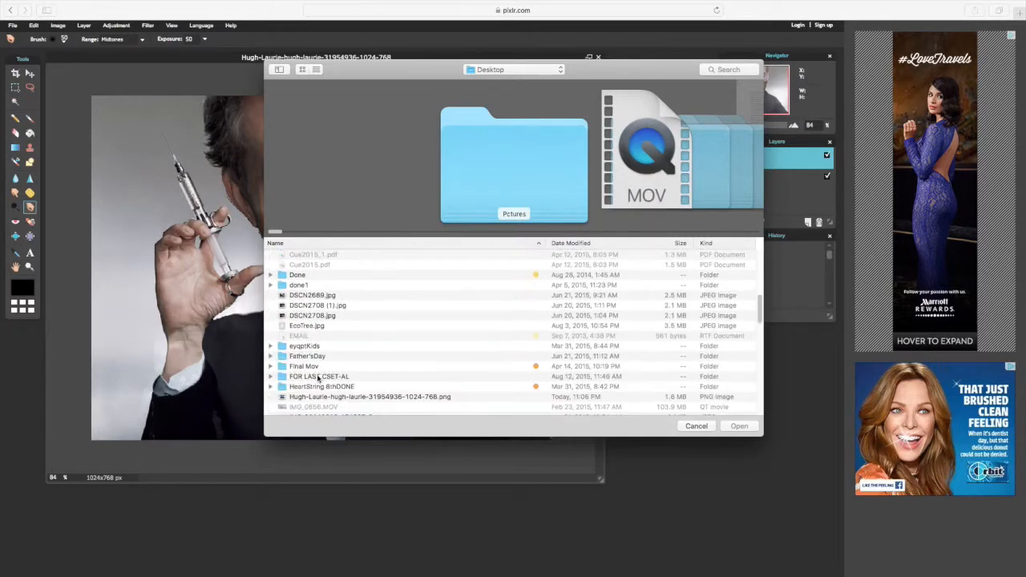
{"action": "scroll", "coordinate": [327, 348], "scroll_direction": "down", "scroll_amount": 1}
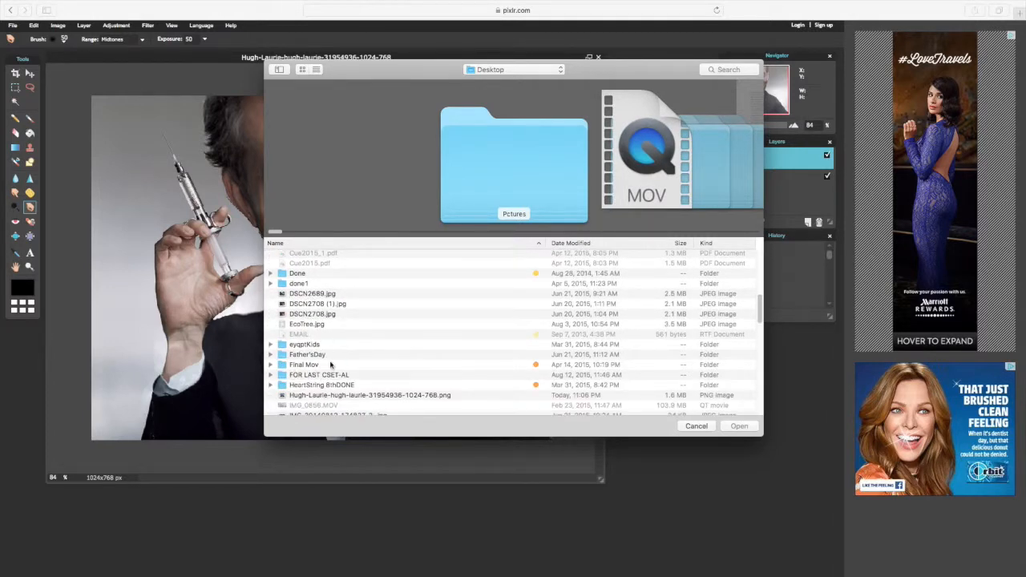
{"action": "left_click", "coordinate": [351, 395]}
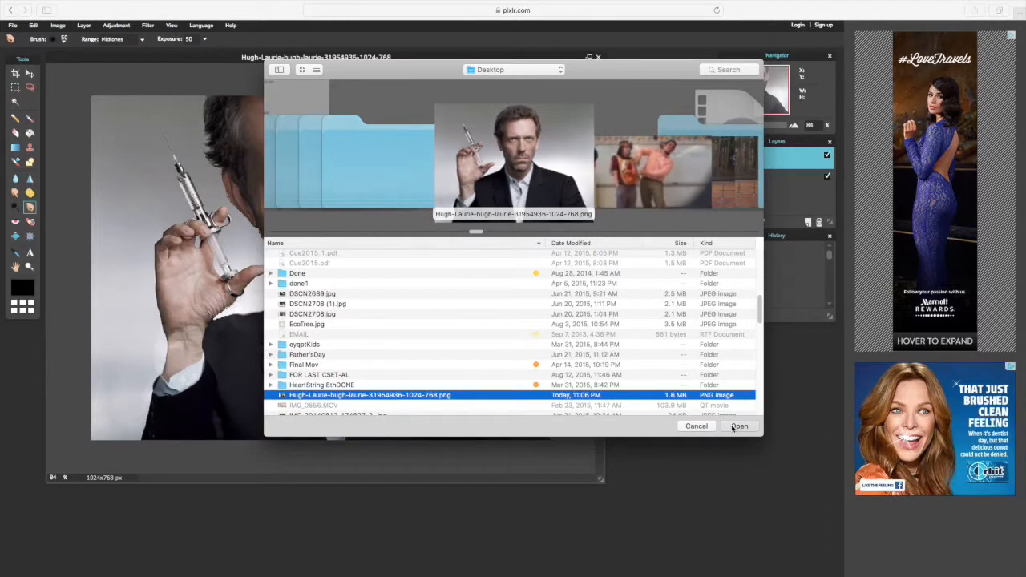
{"action": "left_click", "coordinate": [736, 426]}
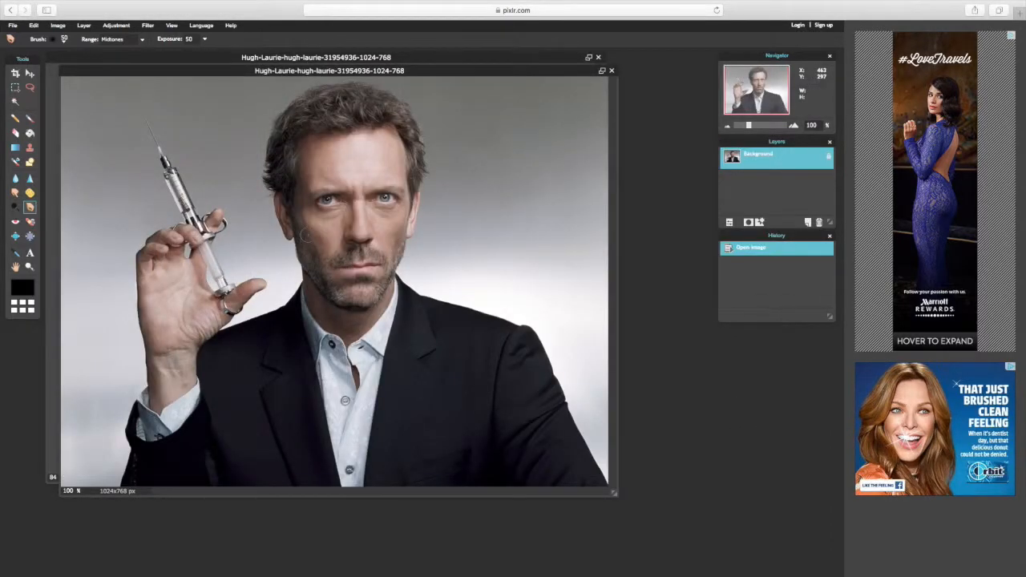
- Compare the caricature with the original image and step through the caricature's earliest listed Burn tool history states
{"action": "left_click", "coordinate": [30, 74]}
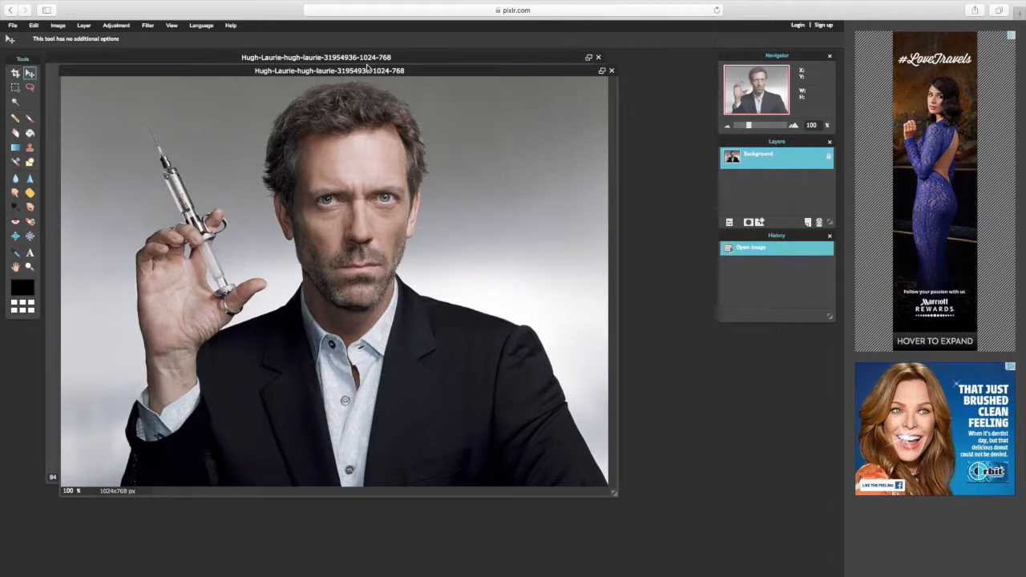
{"action": "left_click_drag", "start_coordinate": [367, 69], "coordinate": [401, 347]}
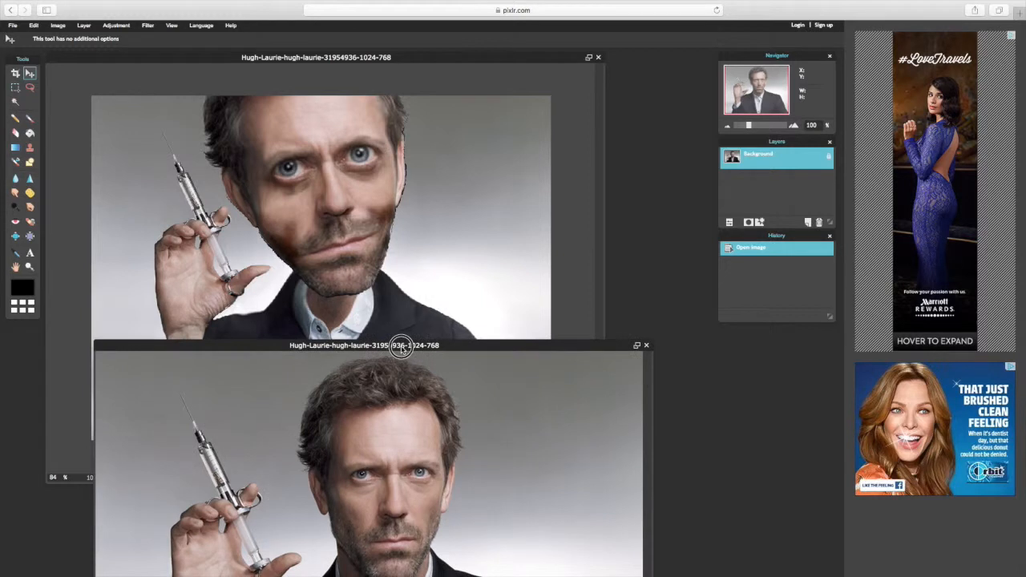
{"action": "left_click", "coordinate": [487, 227]}
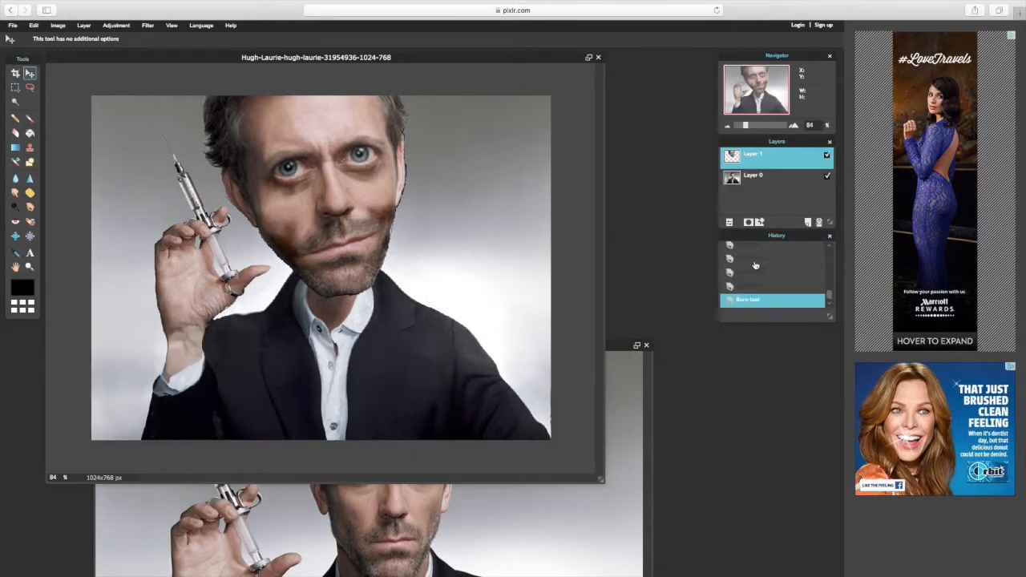
{"action": "left_click_drag", "start_coordinate": [829, 296], "coordinate": [825, 238]}
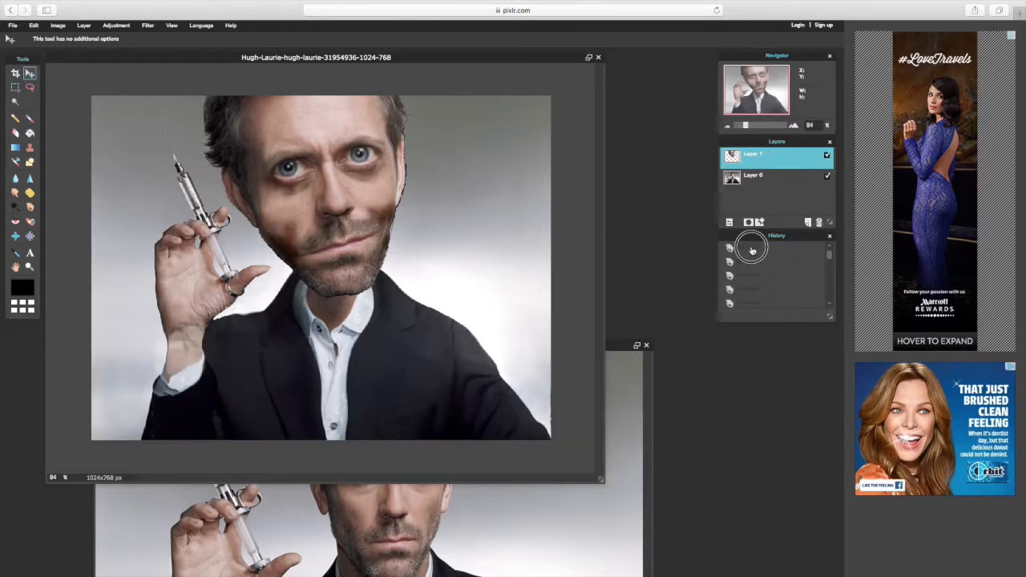
{"action": "left_click", "coordinate": [749, 247]}
{"action": "left_click", "coordinate": [751, 262]}
{"action": "left_click", "coordinate": [750, 249]}
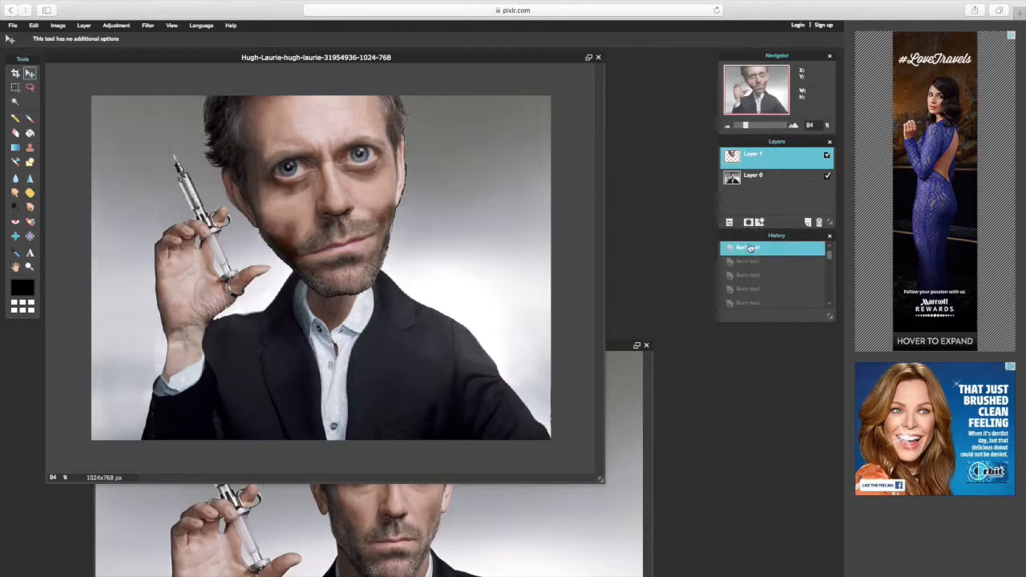
{"action": "left_click", "coordinate": [755, 274]}
{"action": "left_click", "coordinate": [756, 303]}
{"action": "left_click", "coordinate": [753, 262]}
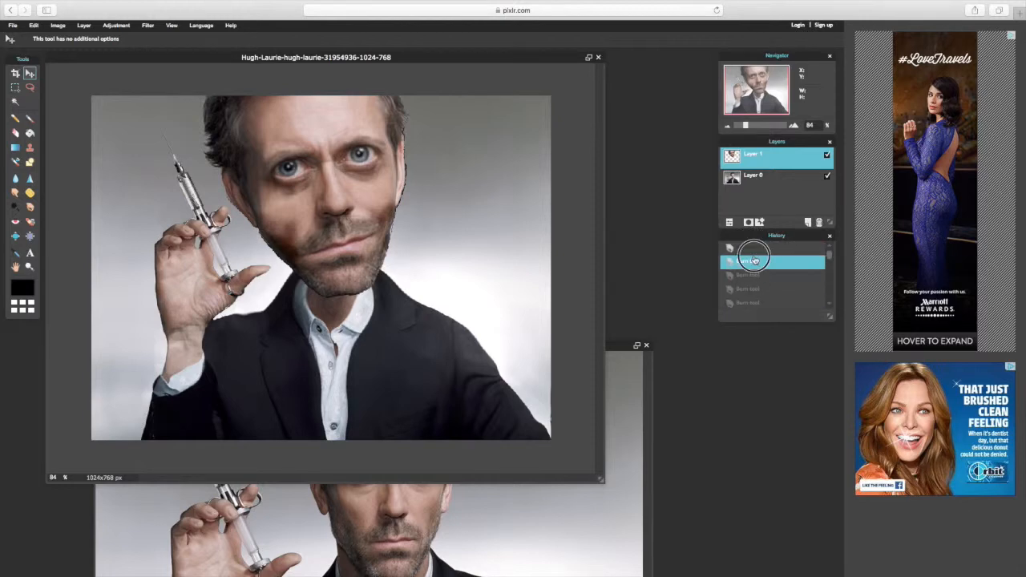
{"action": "left_click_drag", "start_coordinate": [624, 348], "coordinate": [605, 77]}
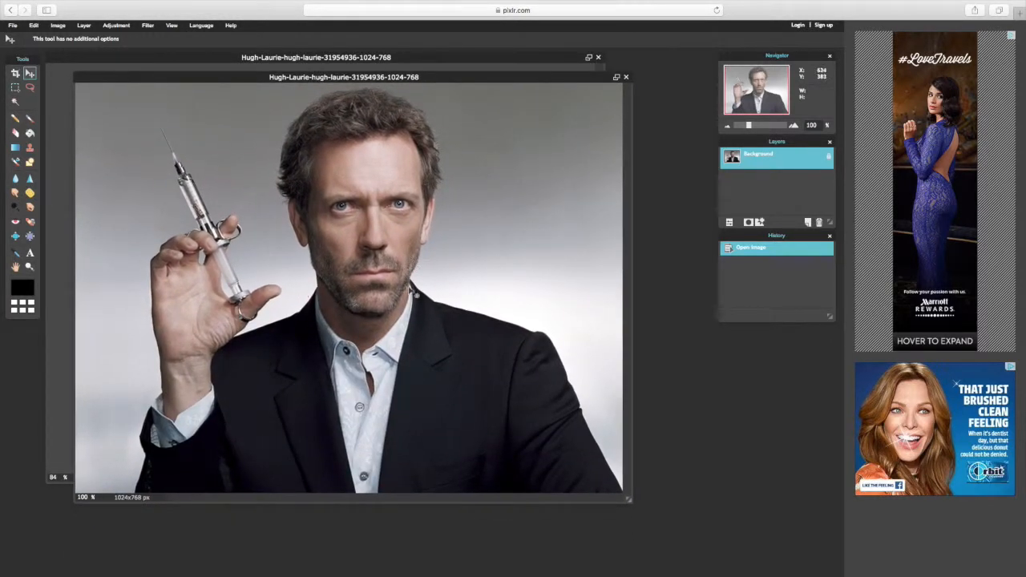
- Unlock and duplicate the original image's background layer, hide Layer 0 and make Layer 0 copy active
{"action": "left_click", "coordinate": [828, 157]}
{"action": "left_click_drag", "start_coordinate": [733, 160], "coordinate": [808, 225]}
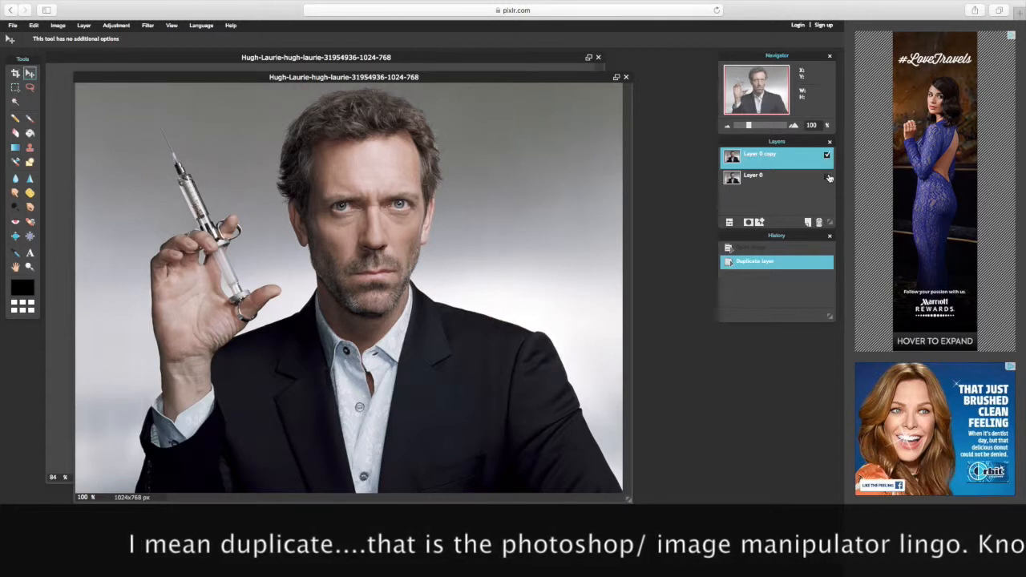
{"action": "left_click", "coordinate": [767, 175]}
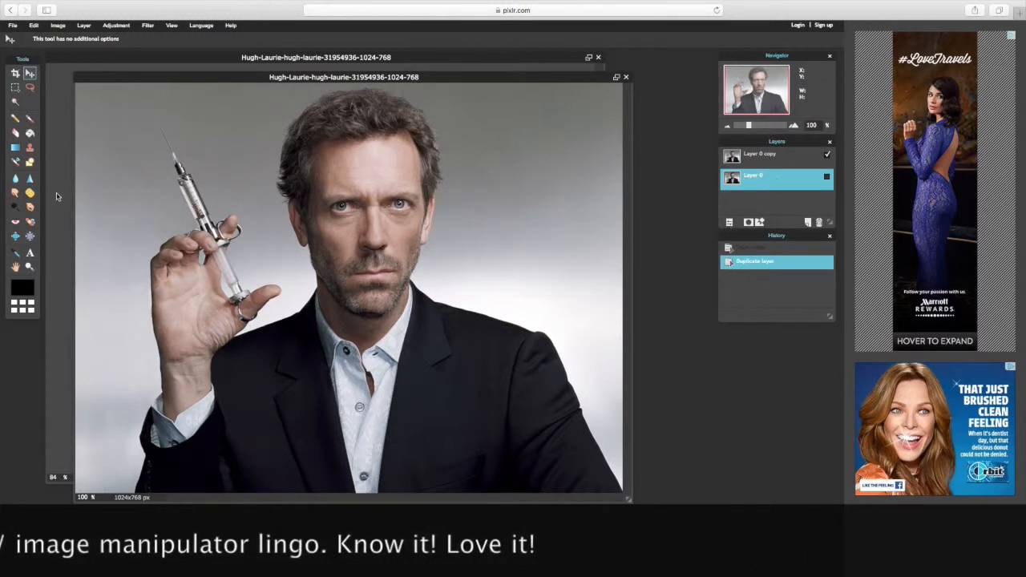
{"action": "left_click", "coordinate": [766, 158]}
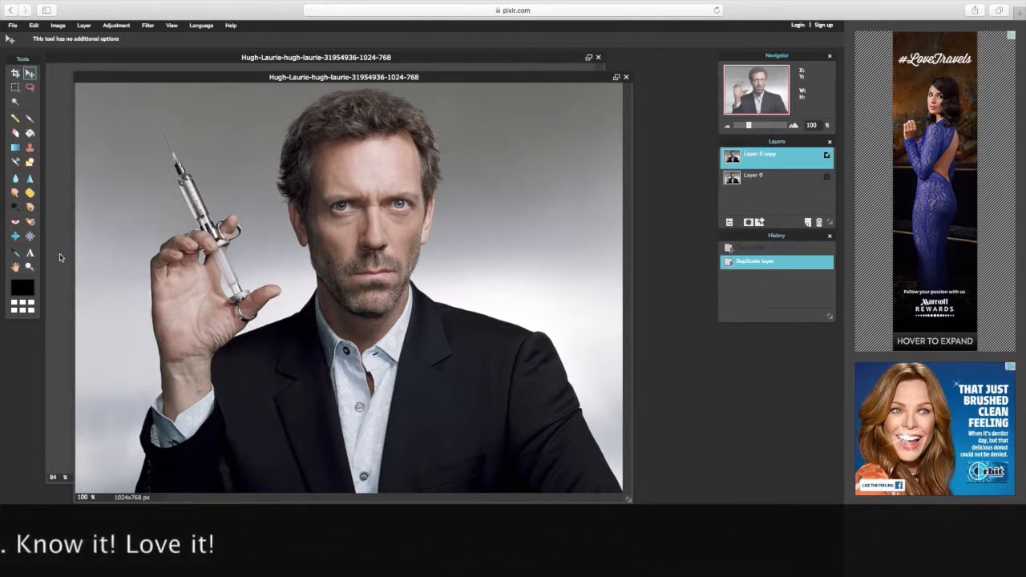
- Enlarge both eyes on Layer 0 copy into big dark alien eyes with repeated Bloat tool applications at size 107 and strength 50
{"action": "left_click", "coordinate": [15, 236]}
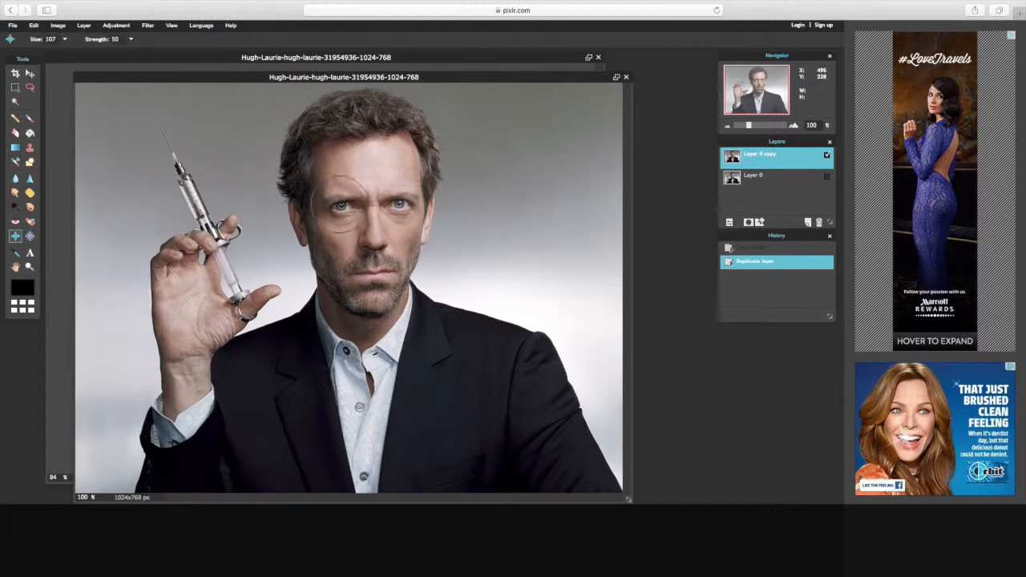
{"action": "left_click", "coordinate": [340, 205]}
{"action": "left_click", "coordinate": [342, 205]}
{"action": "left_click", "coordinate": [342, 205]}
{"action": "left_click", "coordinate": [342, 205]}
{"action": "left_click", "coordinate": [342, 206]}
{"action": "left_click", "coordinate": [342, 206]}
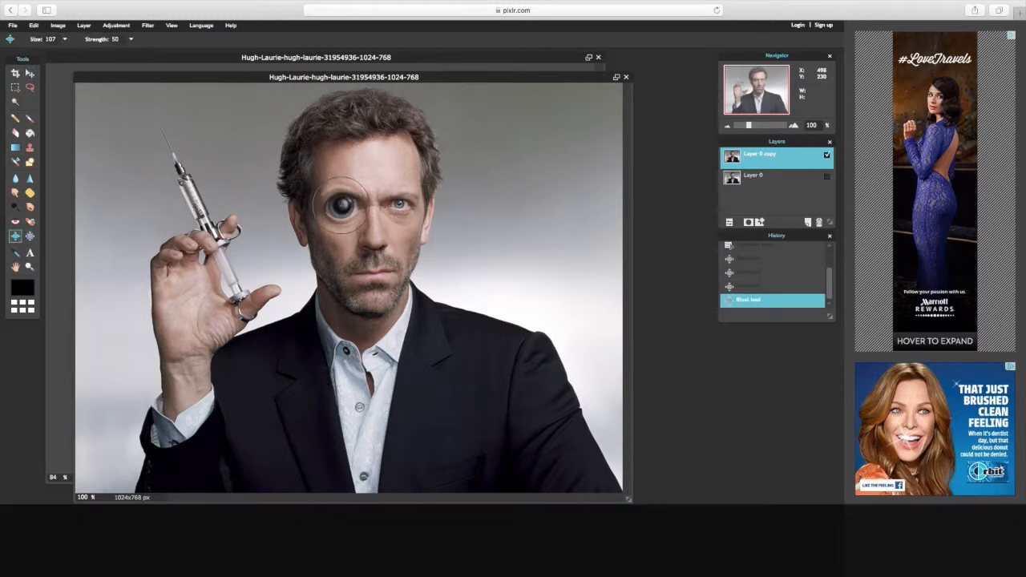
{"action": "left_click", "coordinate": [343, 205]}
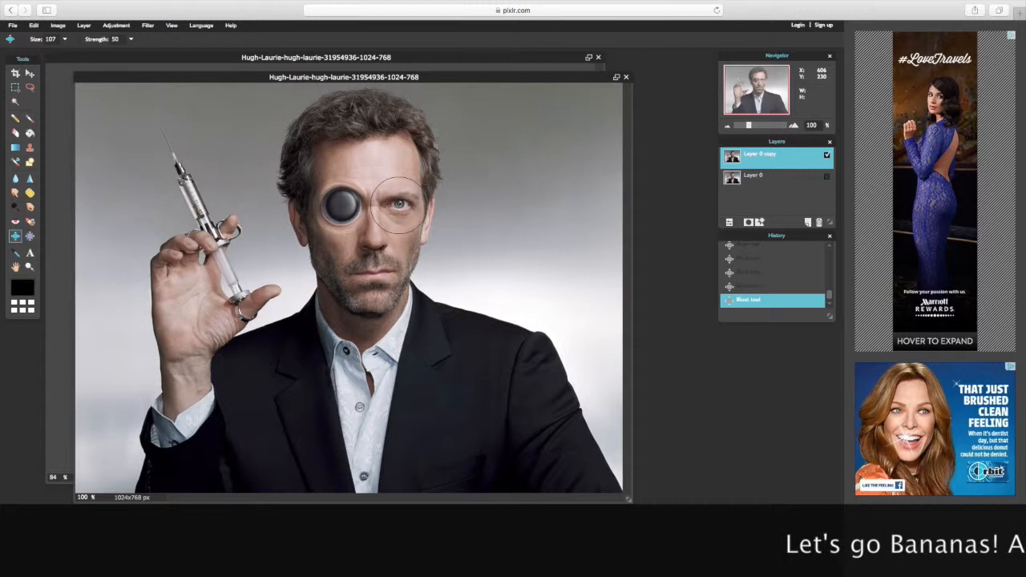
{"action": "left_click", "coordinate": [399, 205]}
{"action": "left_click", "coordinate": [398, 205]}
{"action": "left_click", "coordinate": [398, 204]}
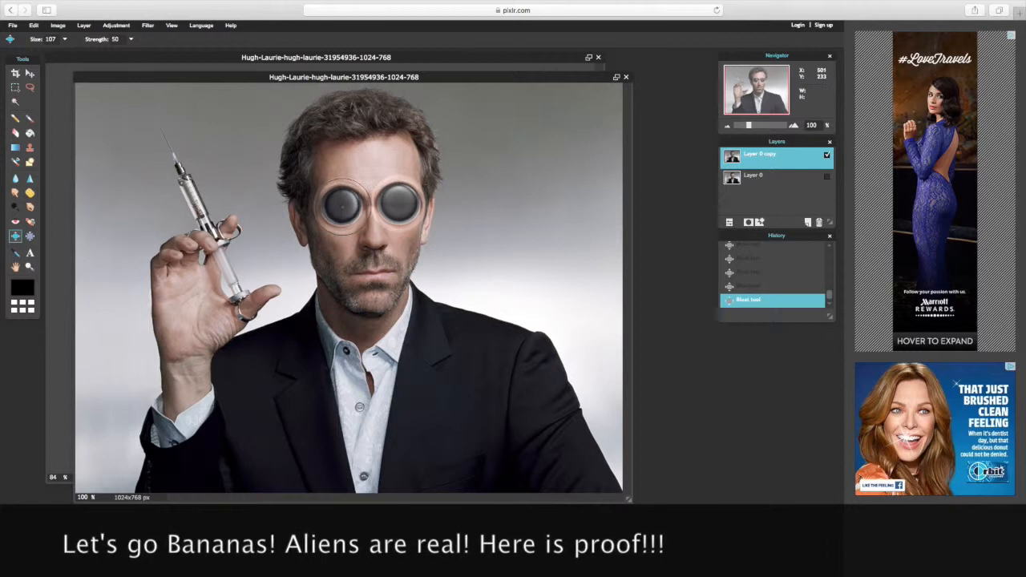
- Shrink the nose, mouth, chin and cheeks with the Pinch tool at size 210 and strength 50 for a narrow alien face
{"action": "left_click", "coordinate": [30, 236]}
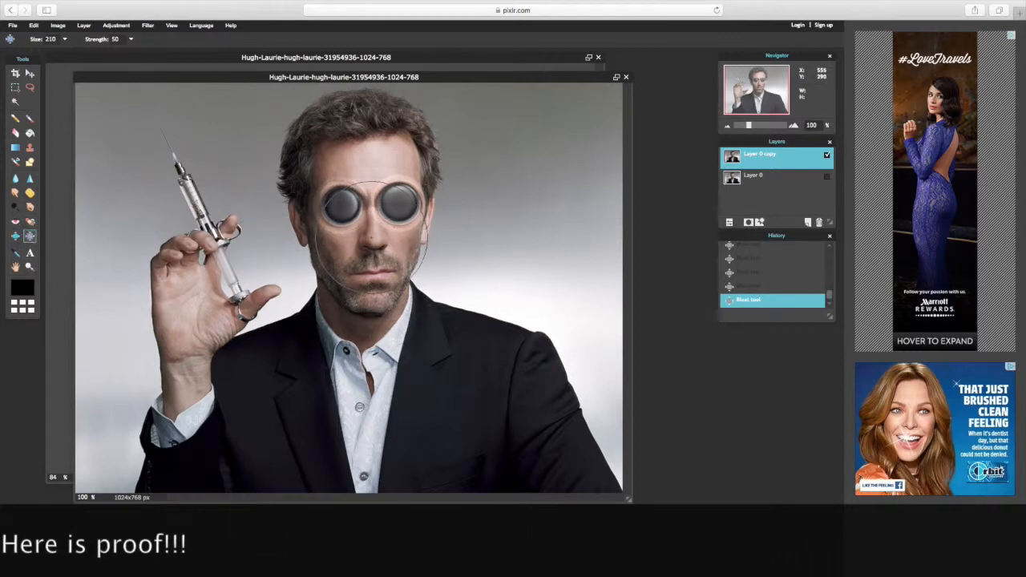
{"action": "left_click", "coordinate": [371, 224]}
{"action": "left_click", "coordinate": [372, 292]}
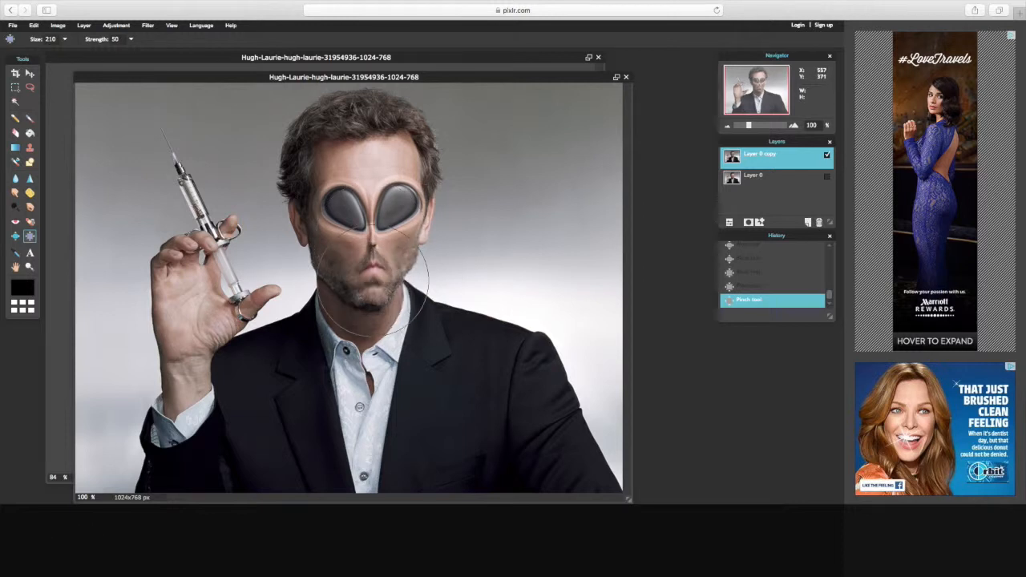
{"action": "left_click", "coordinate": [373, 280]}
{"action": "left_click", "coordinate": [339, 263]}
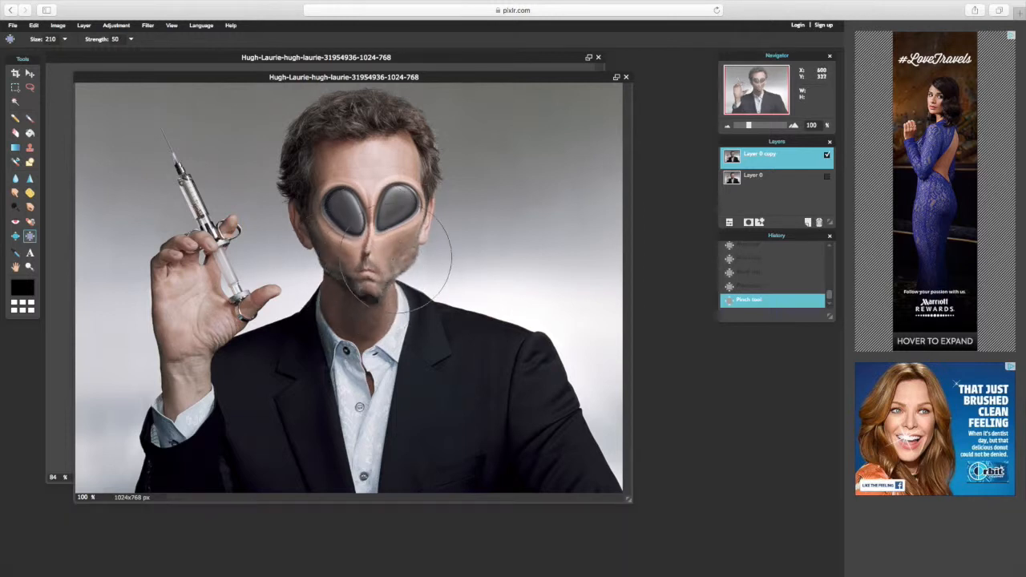
{"action": "left_click", "coordinate": [399, 255]}
- Try the Color Replace tool on the forehead with a size 50 brush and tolerance 42, and check the brush settings
{"action": "left_click", "coordinate": [16, 161]}
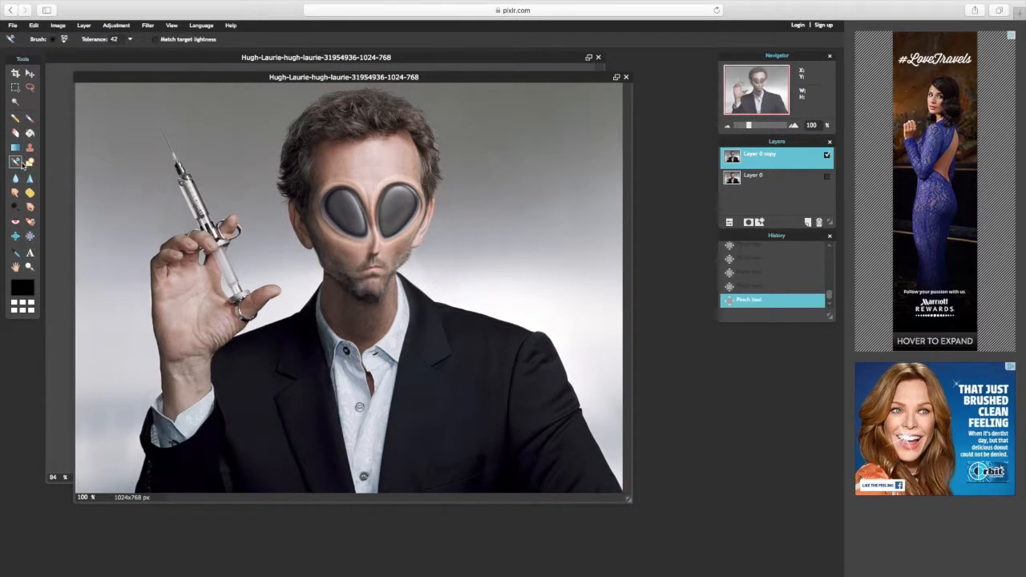
{"action": "left_click", "coordinate": [21, 287]}
{"action": "left_click", "coordinate": [406, 291]}
{"action": "left_click", "coordinate": [535, 399]}
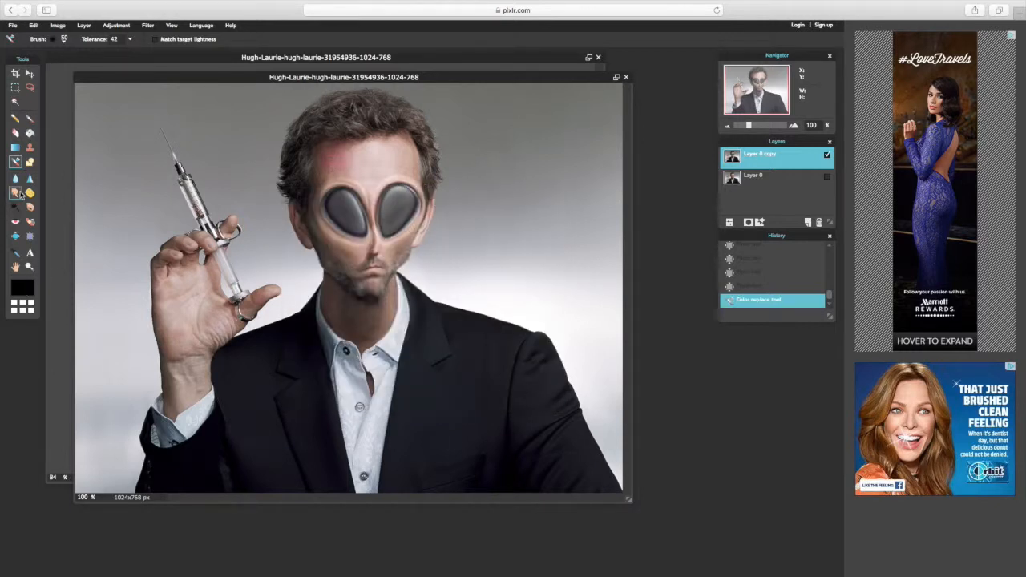
{"action": "left_click", "coordinate": [52, 40]}
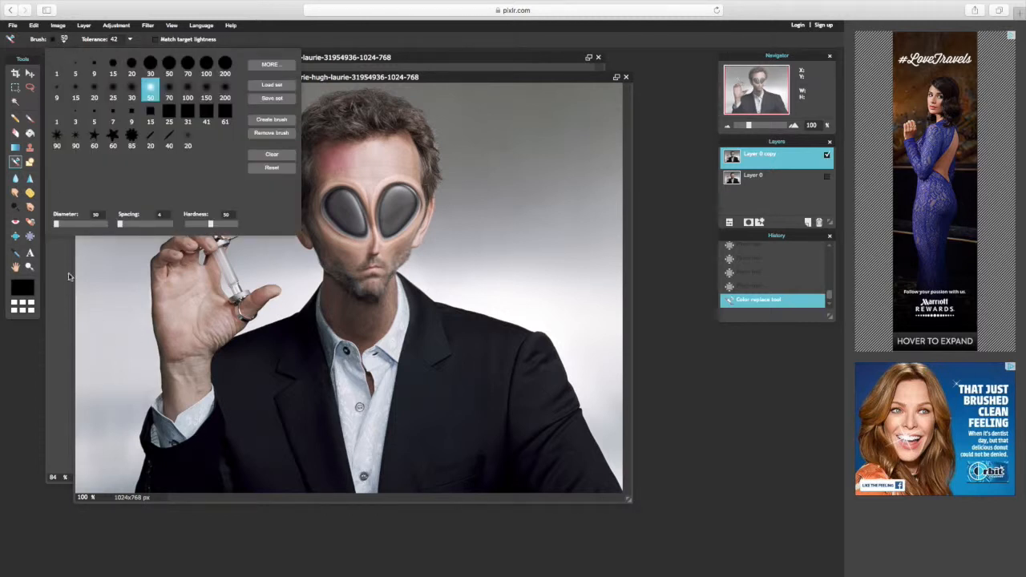
- Set the main colour to green with hue 90, saturation 78 and lightness 65 (#65a624)
{"action": "left_click", "coordinate": [29, 287]}
{"action": "left_click", "coordinate": [29, 287]}
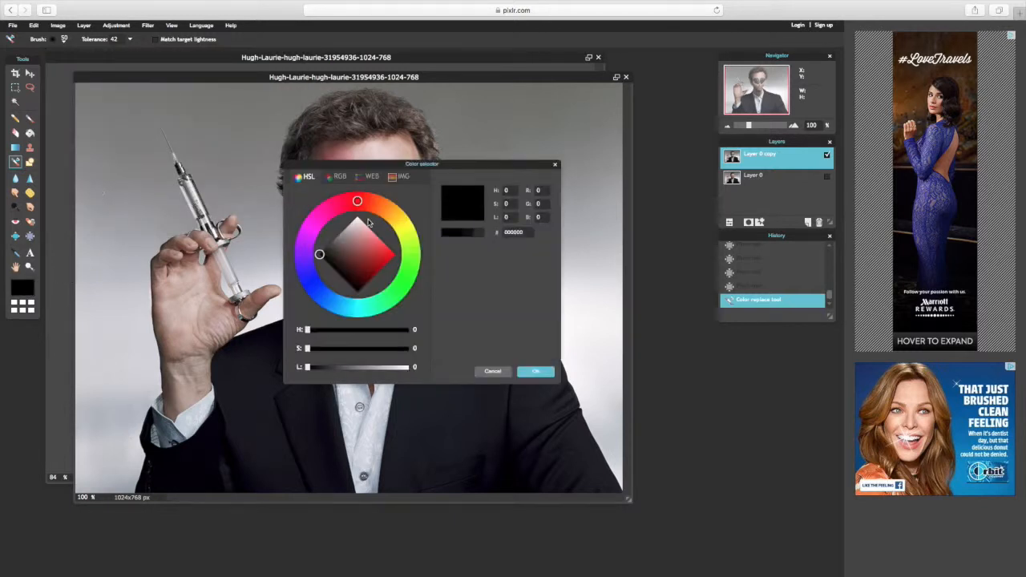
{"action": "mouse_move", "coordinate": [319, 255]}
{"action": "left_mouse_down"}
{"action": "mouse_move", "coordinate": [378, 252]}
{"action": "mouse_move", "coordinate": [344, 271]}
{"action": "mouse_move", "coordinate": [341, 239]}
{"action": "mouse_move", "coordinate": [367, 239]}
{"action": "mouse_move", "coordinate": [381, 257]}
{"action": "left_mouse_up"}
{"action": "left_click", "coordinate": [333, 258]}
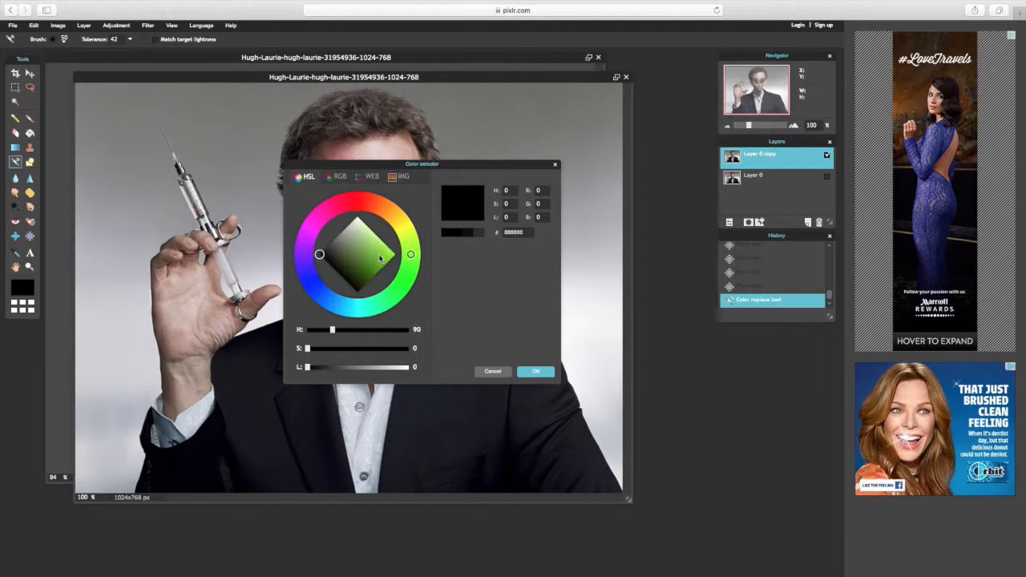
{"action": "left_click_drag", "start_coordinate": [310, 371], "coordinate": [372, 367]}
{"action": "left_click_drag", "start_coordinate": [309, 350], "coordinate": [386, 350]}
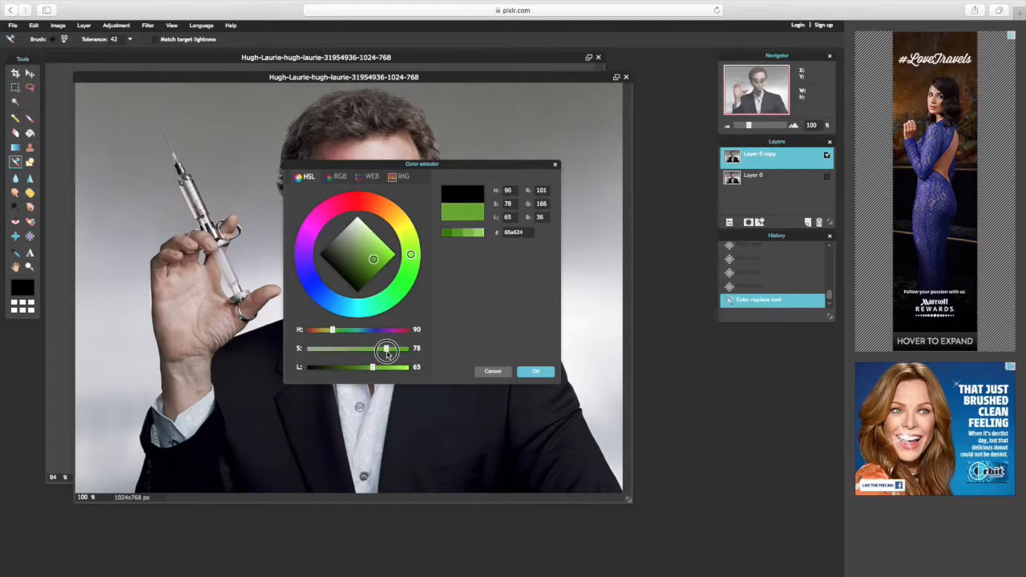
{"action": "left_click", "coordinate": [538, 375]}
- Recolour the face, ears and neck green with the Color Replace tool, using brush size 50 and tolerance 42
{"action": "mouse_move", "coordinate": [356, 160]}
{"action": "left_mouse_down"}
{"action": "mouse_move", "coordinate": [319, 164]}
{"action": "mouse_move", "coordinate": [310, 221]}
{"action": "mouse_move", "coordinate": [342, 277]}
{"action": "mouse_move", "coordinate": [351, 246]}
{"action": "mouse_move", "coordinate": [382, 247]}
{"action": "mouse_move", "coordinate": [356, 247]}
{"action": "mouse_move", "coordinate": [378, 247]}
{"action": "mouse_move", "coordinate": [366, 178]}
{"action": "mouse_move", "coordinate": [351, 168]}
{"action": "mouse_move", "coordinate": [355, 176]}
{"action": "mouse_move", "coordinate": [312, 180]}
{"action": "mouse_move", "coordinate": [398, 152]}
{"action": "mouse_move", "coordinate": [311, 144]}
{"action": "mouse_move", "coordinate": [398, 141]}
{"action": "mouse_move", "coordinate": [402, 151]}
{"action": "mouse_move", "coordinate": [370, 175]}
{"action": "mouse_move", "coordinate": [415, 163]}
{"action": "mouse_move", "coordinate": [430, 207]}
{"action": "mouse_move", "coordinate": [416, 235]}
{"action": "mouse_move", "coordinate": [392, 252]}
{"action": "mouse_move", "coordinate": [407, 231]}
{"action": "mouse_move", "coordinate": [389, 263]}
{"action": "mouse_move", "coordinate": [403, 251]}
{"action": "mouse_move", "coordinate": [351, 280]}
{"action": "mouse_move", "coordinate": [315, 245]}
{"action": "mouse_move", "coordinate": [317, 227]}
{"action": "mouse_move", "coordinate": [336, 233]}
{"action": "mouse_move", "coordinate": [341, 241]}
{"action": "mouse_move", "coordinate": [317, 241]}
{"action": "mouse_move", "coordinate": [331, 231]}
{"action": "mouse_move", "coordinate": [347, 246]}
{"action": "mouse_move", "coordinate": [295, 205]}
{"action": "mouse_move", "coordinate": [299, 225]}
{"action": "mouse_move", "coordinate": [343, 273]}
{"action": "mouse_move", "coordinate": [402, 259]}
{"action": "mouse_move", "coordinate": [414, 243]}
{"action": "mouse_move", "coordinate": [393, 259]}
{"action": "left_mouse_up"}
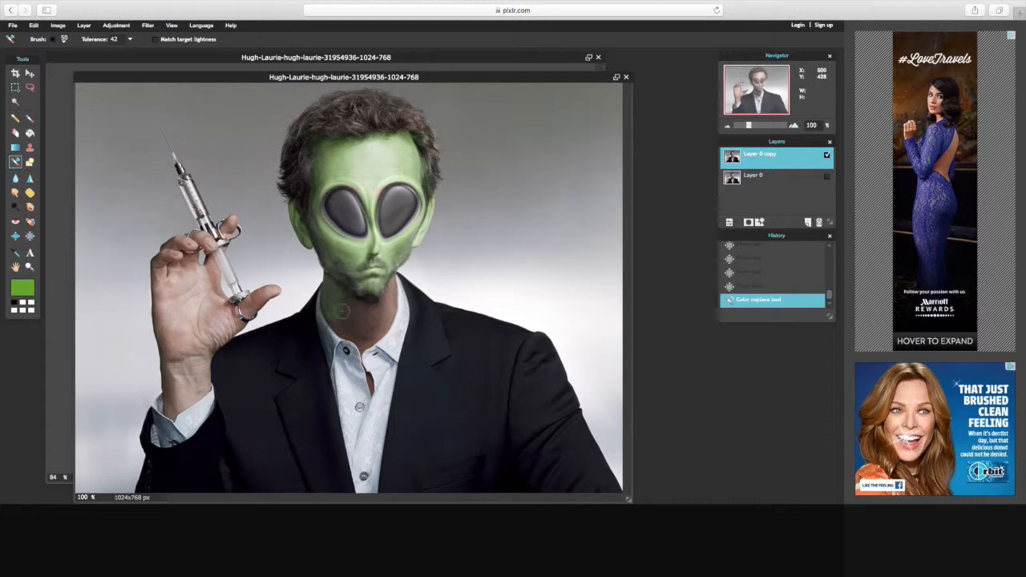
{"action": "mouse_move", "coordinate": [355, 328]}
{"action": "left_mouse_down"}
{"action": "mouse_move", "coordinate": [371, 329]}
{"action": "mouse_move", "coordinate": [388, 303]}
{"action": "left_mouse_up"}
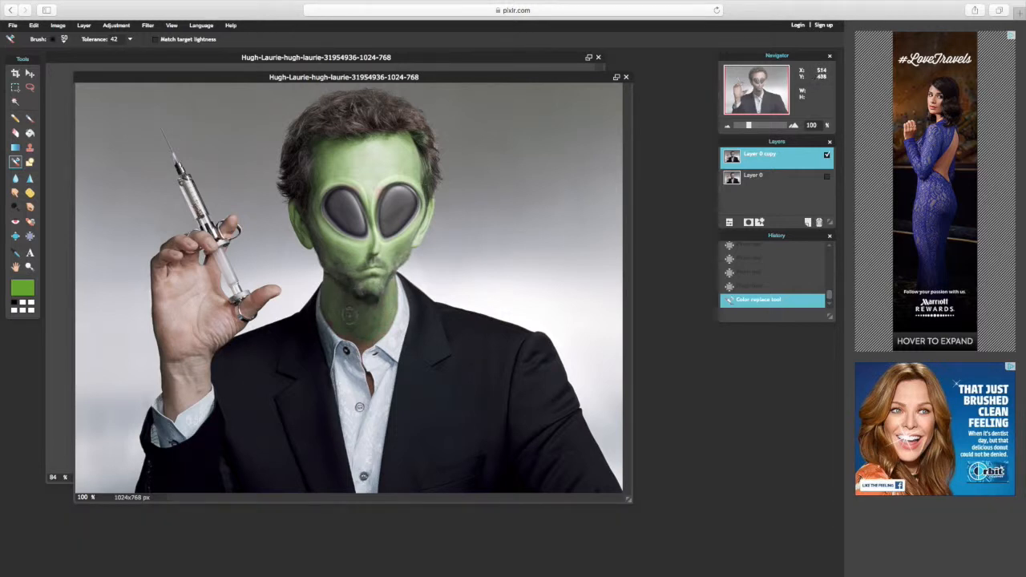
{"action": "left_click", "coordinate": [365, 350]}
{"action": "left_click_drag", "start_coordinate": [383, 185], "coordinate": [388, 237]}
- Show Layer 0 and toggle the visibility of Layer 0 copy repeatedly to compare the alien face with the original portrait
{"action": "left_click_drag", "start_coordinate": [830, 296], "coordinate": [830, 243]}
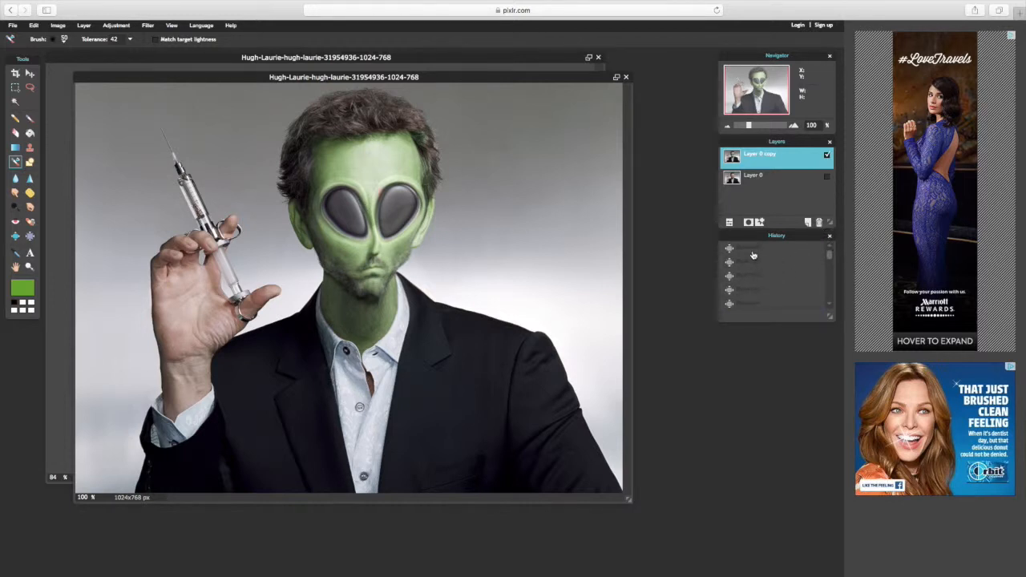
{"action": "left_click", "coordinate": [827, 156]}
{"action": "left_click", "coordinate": [828, 177]}
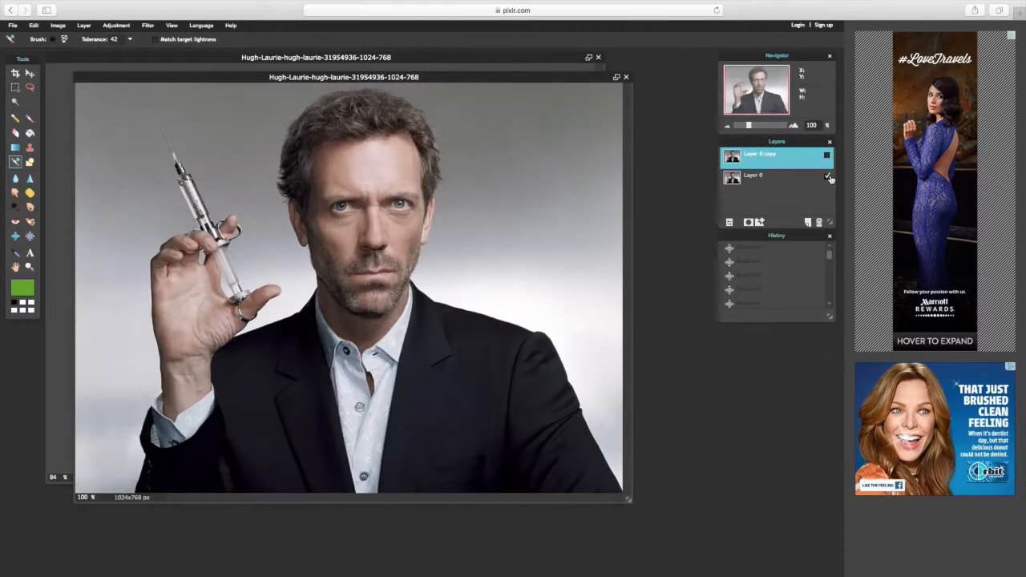
{"action": "left_click", "coordinate": [827, 156]}
{"action": "left_click", "coordinate": [827, 156]}
{"action": "left_click", "coordinate": [827, 155]}
{"action": "left_click", "coordinate": [827, 155]}
{"action": "left_click", "coordinate": [827, 155]}
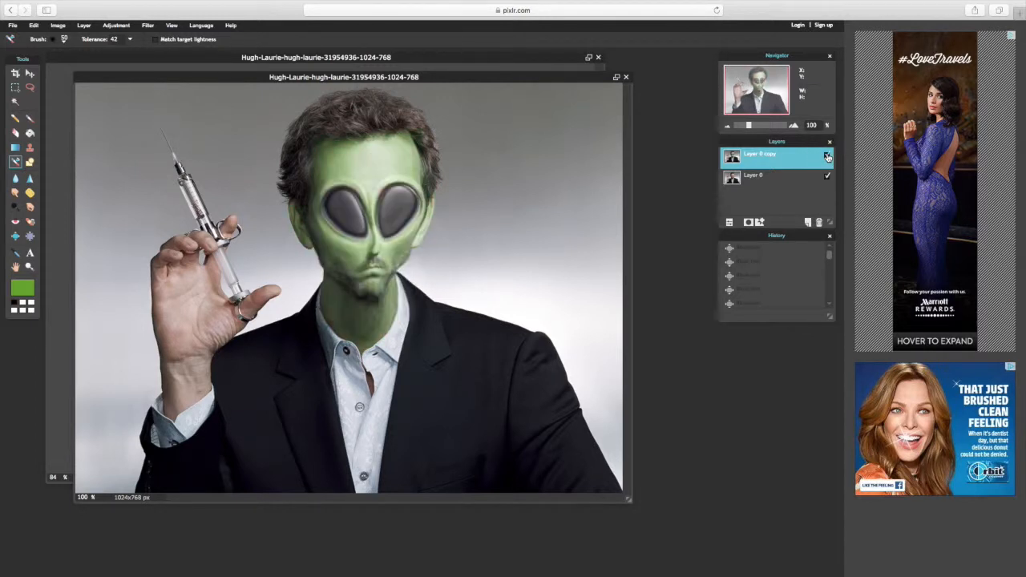
{"action": "left_click", "coordinate": [827, 155]}
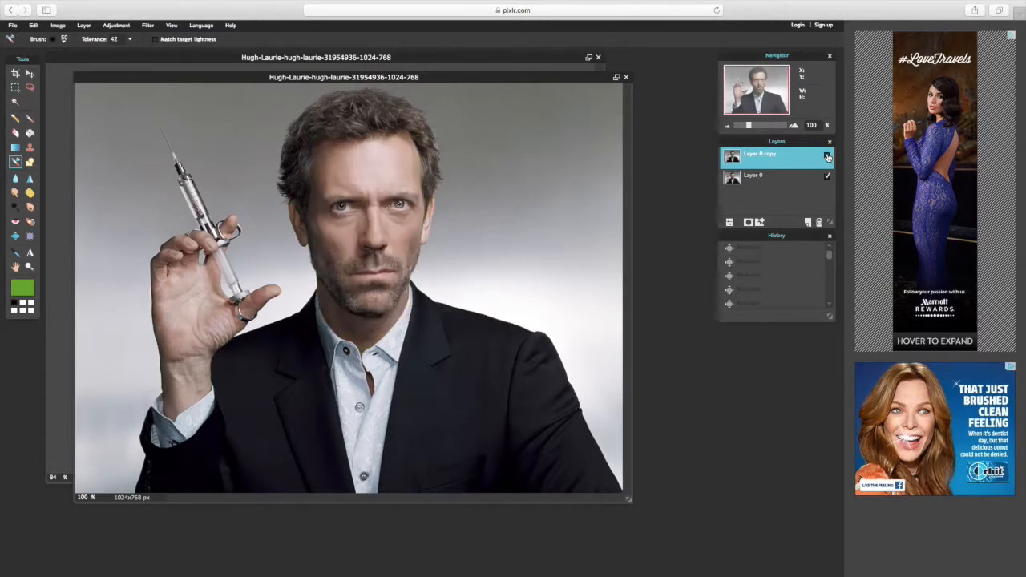
{"action": "left_click", "coordinate": [828, 156]}
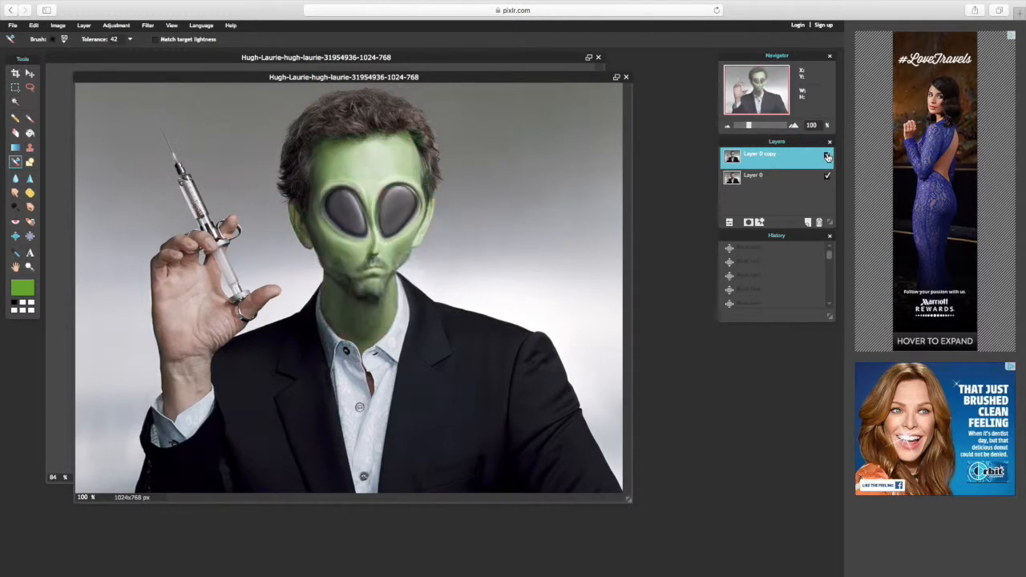
- Switch Layer 0 copy off and on repeatedly to compare the green alien head with the unedited portrait beneath
{"action": "left_click", "coordinate": [827, 156]}
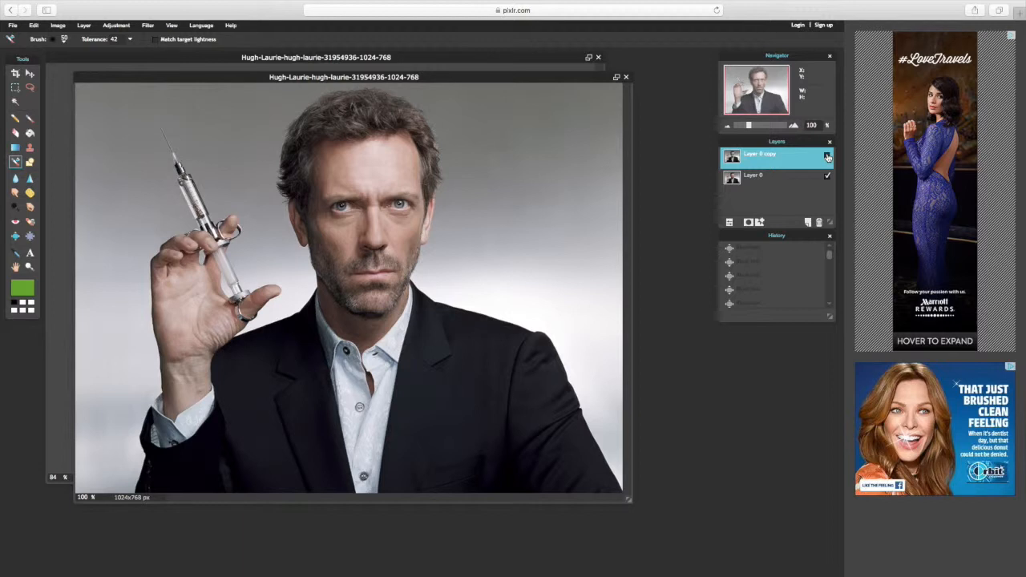
{"action": "left_click", "coordinate": [827, 155]}
{"action": "left_click", "coordinate": [827, 155]}
{"action": "left_click", "coordinate": [827, 156]}
{"action": "left_click", "coordinate": [827, 155]}
{"action": "left_click", "coordinate": [827, 155]}
{"action": "left_click", "coordinate": [828, 155]}
{"action": "left_click", "coordinate": [827, 155]}
{"action": "left_click", "coordinate": [828, 156]}
{"action": "left_click", "coordinate": [827, 157]}
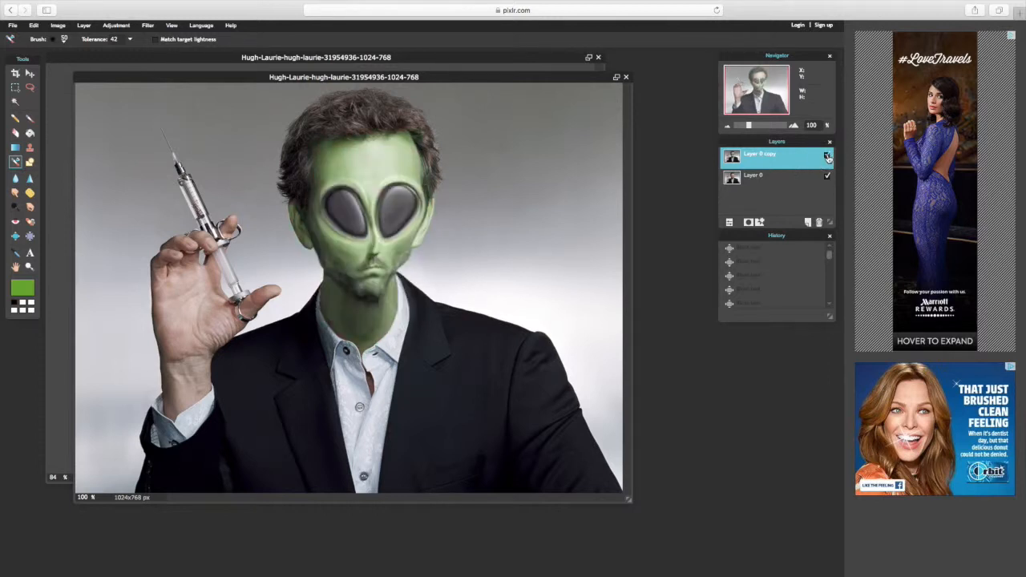
{"action": "left_click", "coordinate": [827, 157]}
{"action": "left_click", "coordinate": [827, 157]}
{"action": "left_click", "coordinate": [827, 156]}
{"action": "left_click", "coordinate": [827, 156]}
{"action": "left_click", "coordinate": [828, 156]}
{"action": "left_click", "coordinate": [827, 157]}
{"action": "left_click", "coordinate": [828, 156]}
{"action": "left_click", "coordinate": [827, 156]}
{"action": "left_click", "coordinate": [827, 156]}
{"action": "left_click", "coordinate": [827, 156]}
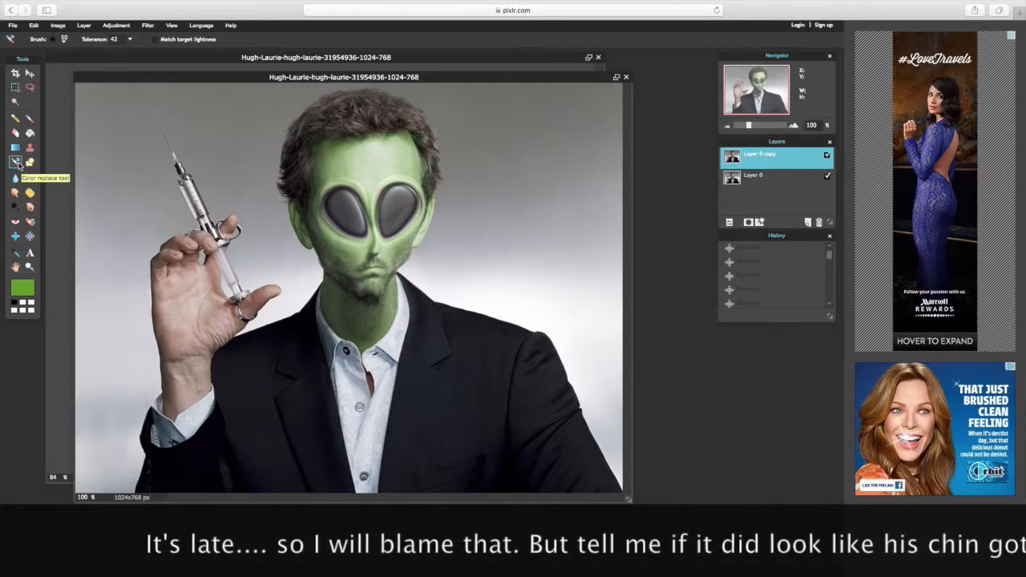
- Recolour the raised hand and the skin in the open shirt green with the Color Replace tool, and undo the last stroke
{"action": "left_click", "coordinate": [17, 162]}
{"action": "mouse_move", "coordinate": [173, 257]}
{"action": "left_mouse_down"}
{"action": "mouse_move", "coordinate": [158, 282]}
{"action": "mouse_move", "coordinate": [177, 406]}
{"action": "mouse_move", "coordinate": [204, 381]}
{"action": "mouse_move", "coordinate": [191, 397]}
{"action": "mouse_move", "coordinate": [198, 367]}
{"action": "mouse_move", "coordinate": [195, 344]}
{"action": "mouse_move", "coordinate": [189, 357]}
{"action": "mouse_move", "coordinate": [188, 285]}
{"action": "mouse_move", "coordinate": [200, 294]}
{"action": "mouse_move", "coordinate": [187, 238]}
{"action": "mouse_move", "coordinate": [206, 242]}
{"action": "mouse_move", "coordinate": [187, 292]}
{"action": "mouse_move", "coordinate": [190, 266]}
{"action": "mouse_move", "coordinate": [207, 317]}
{"action": "mouse_move", "coordinate": [210, 271]}
{"action": "mouse_move", "coordinate": [210, 339]}
{"action": "mouse_move", "coordinate": [200, 355]}
{"action": "mouse_move", "coordinate": [237, 317]}
{"action": "mouse_move", "coordinate": [210, 329]}
{"action": "mouse_move", "coordinate": [275, 290]}
{"action": "mouse_move", "coordinate": [212, 292]}
{"action": "mouse_move", "coordinate": [228, 221]}
{"action": "mouse_move", "coordinate": [214, 276]}
{"action": "mouse_move", "coordinate": [198, 237]}
{"action": "left_mouse_up"}
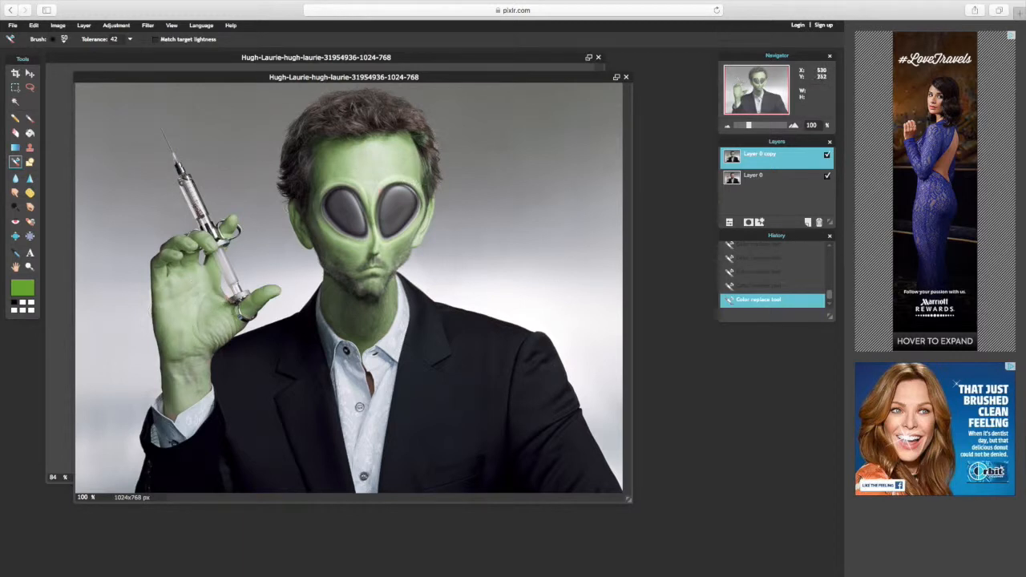
{"action": "left_click_drag", "start_coordinate": [362, 391], "coordinate": [368, 380]}
{"action": "mouse_move", "coordinate": [365, 390]}
{"action": "left_mouse_down"}
{"action": "mouse_move", "coordinate": [375, 373]}
{"action": "mouse_move", "coordinate": [367, 383]}
{"action": "left_mouse_up"}
{"action": "left_click", "coordinate": [735, 286]}
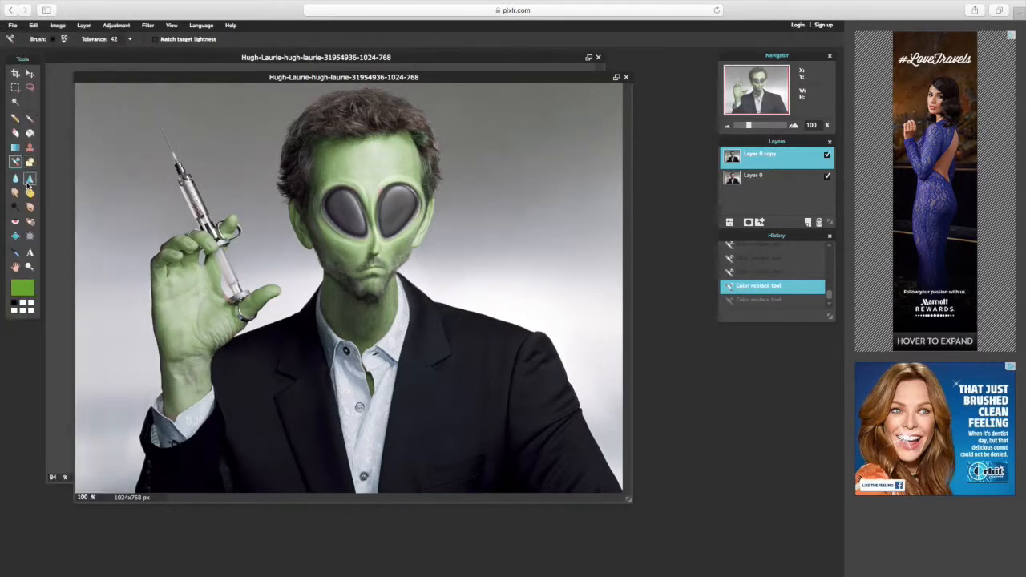
- Stretch the fingertips and thumb of the green hand into tapered points with the Smudge tool, using brush size 50 and strength 50
{"action": "left_click", "coordinate": [15, 193]}
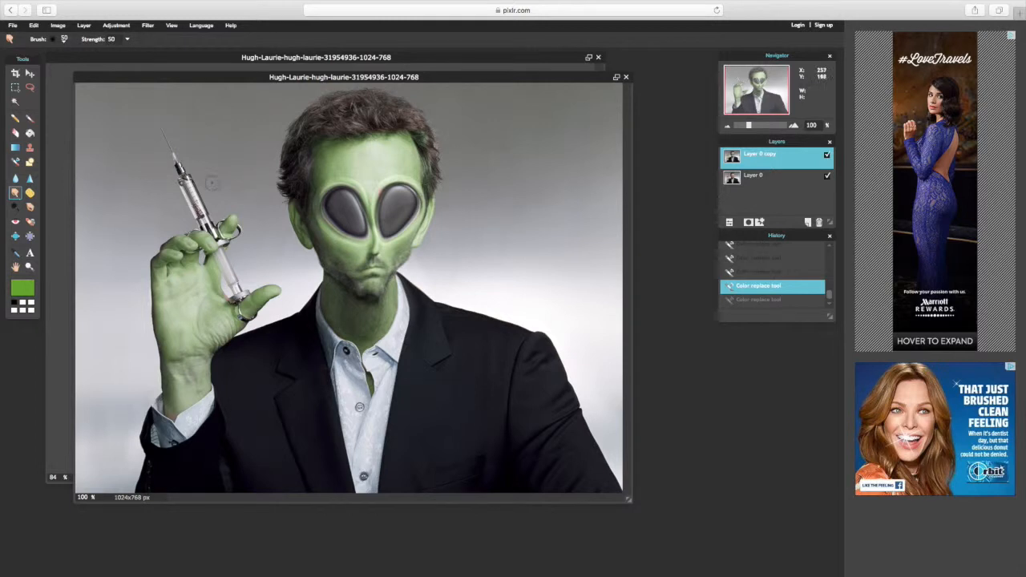
{"action": "left_click_drag", "start_coordinate": [231, 222], "coordinate": [240, 207]}
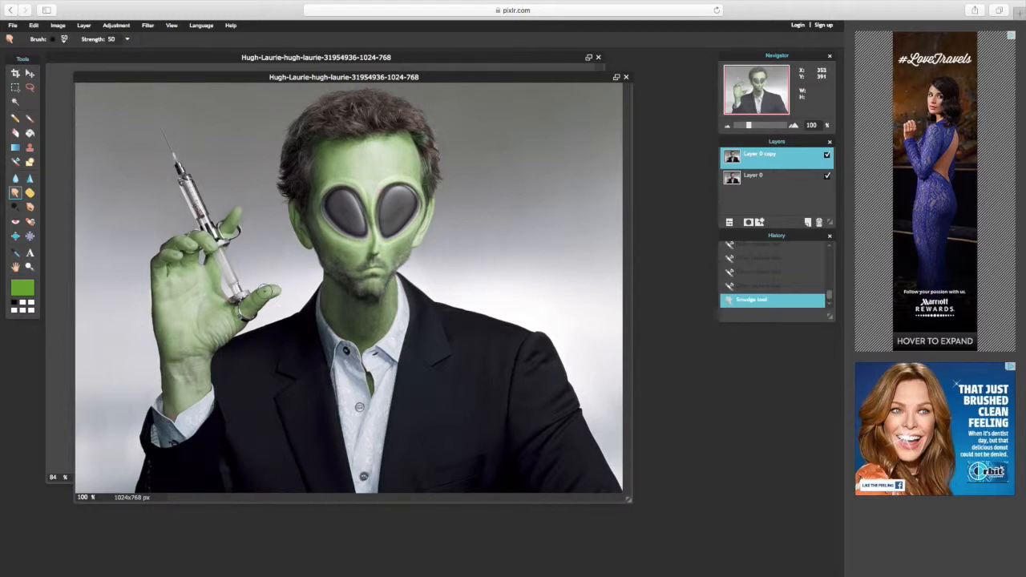
{"action": "left_click_drag", "start_coordinate": [271, 291], "coordinate": [285, 288]}
{"action": "mouse_move", "coordinate": [206, 238]}
{"action": "left_mouse_down"}
{"action": "mouse_move", "coordinate": [222, 253]}
{"action": "mouse_move", "coordinate": [195, 250]}
{"action": "mouse_move", "coordinate": [195, 261]}
{"action": "left_mouse_up"}
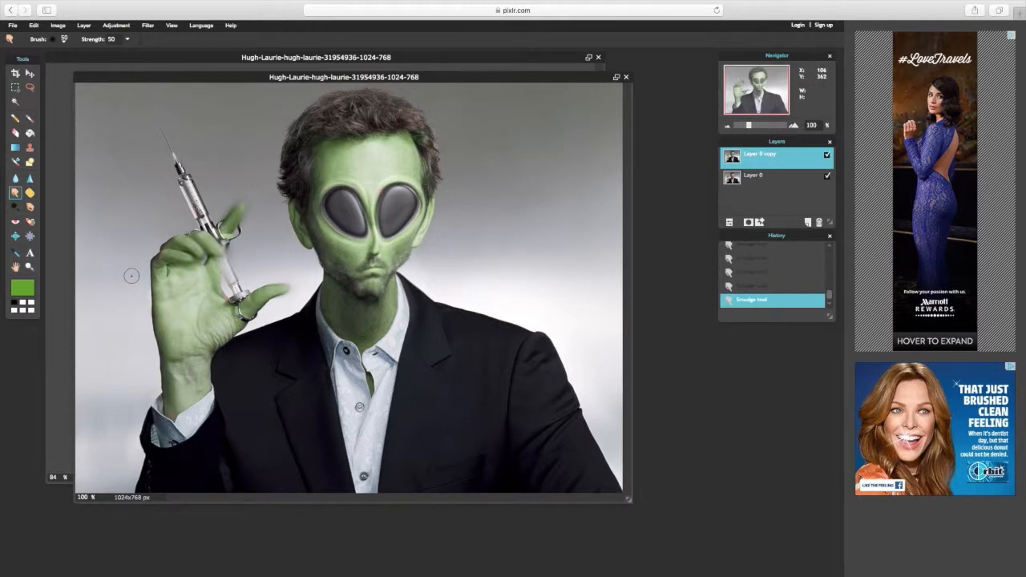
- Search Google Images for "ufo" in a new browser tab, narrow to White Background and open the isolated metallic UFO picture
{"action": "left_click", "coordinate": [1019, 13]}
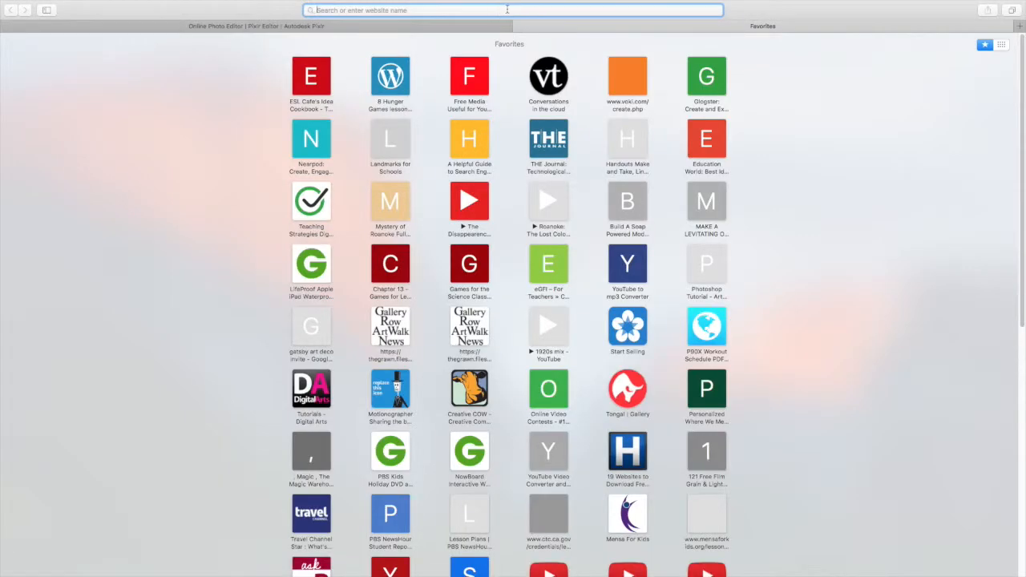
{"action": "type", "text": "ufo"}
{"action": "key", "text": "Return"}
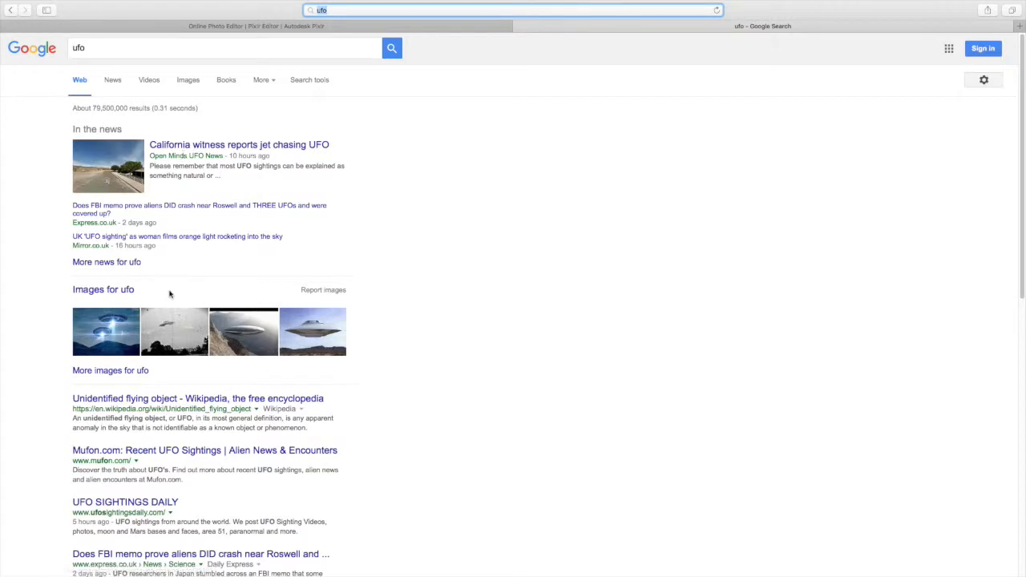
{"action": "left_click", "coordinate": [114, 291]}
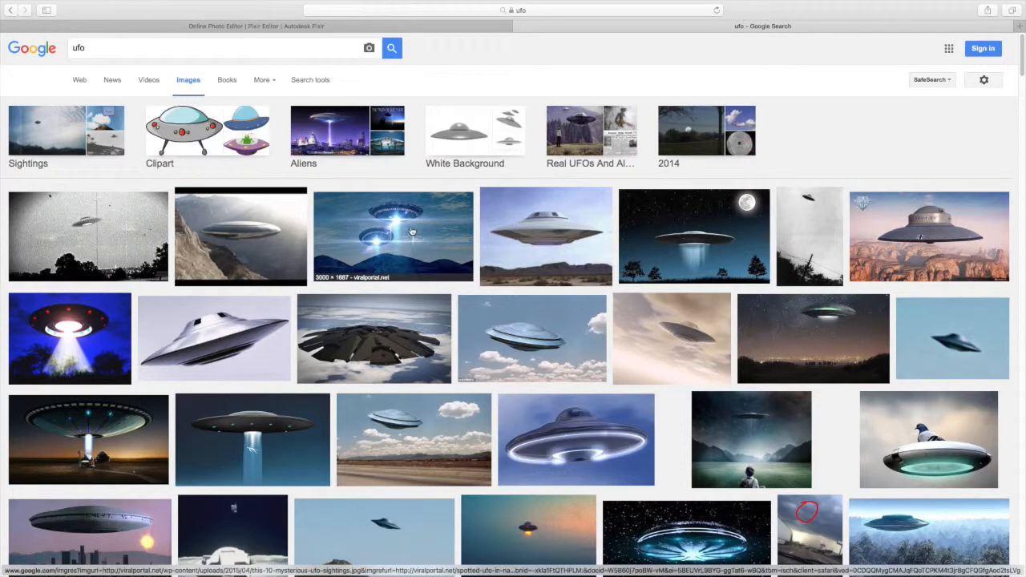
{"action": "left_click", "coordinate": [445, 134]}
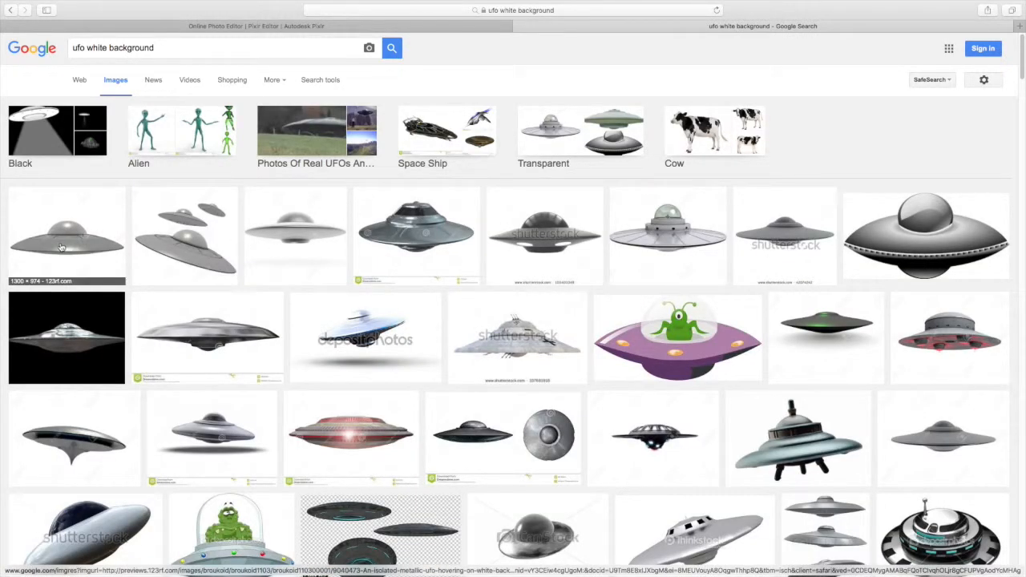
{"action": "left_click", "coordinate": [61, 247]}
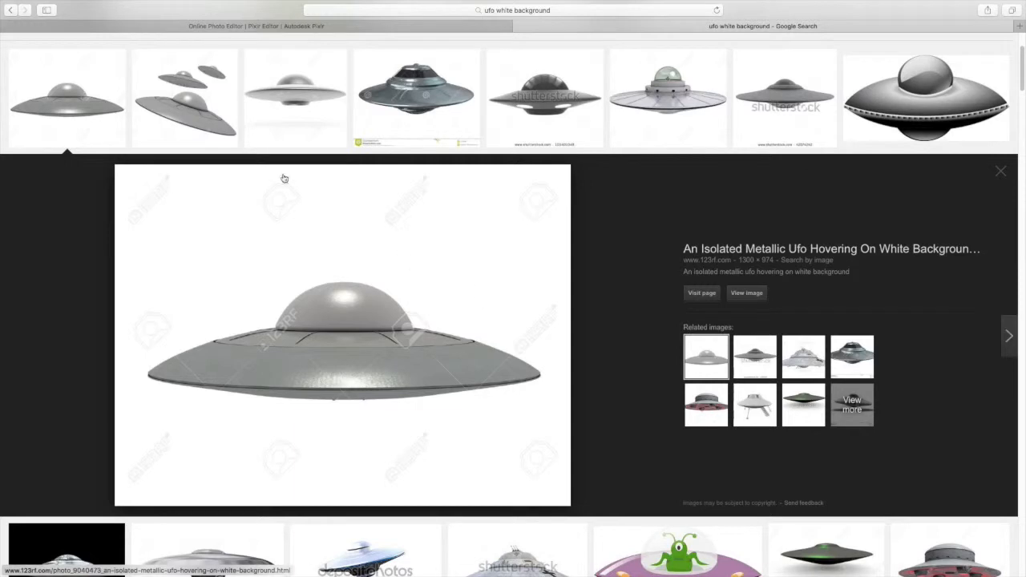
{"action": "left_click", "coordinate": [295, 96]}
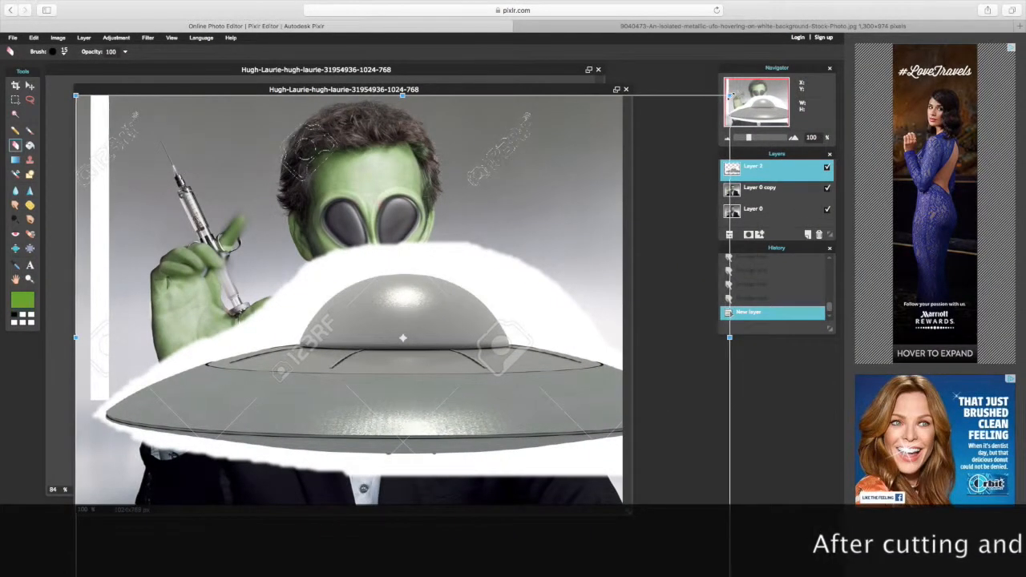
- Scale down the pasted UFO and place it in the empty background beside the alien's head
{"action": "left_click_drag", "start_coordinate": [730, 95], "coordinate": [490, 273]}
{"action": "left_click_drag", "start_coordinate": [411, 338], "coordinate": [540, 190]}
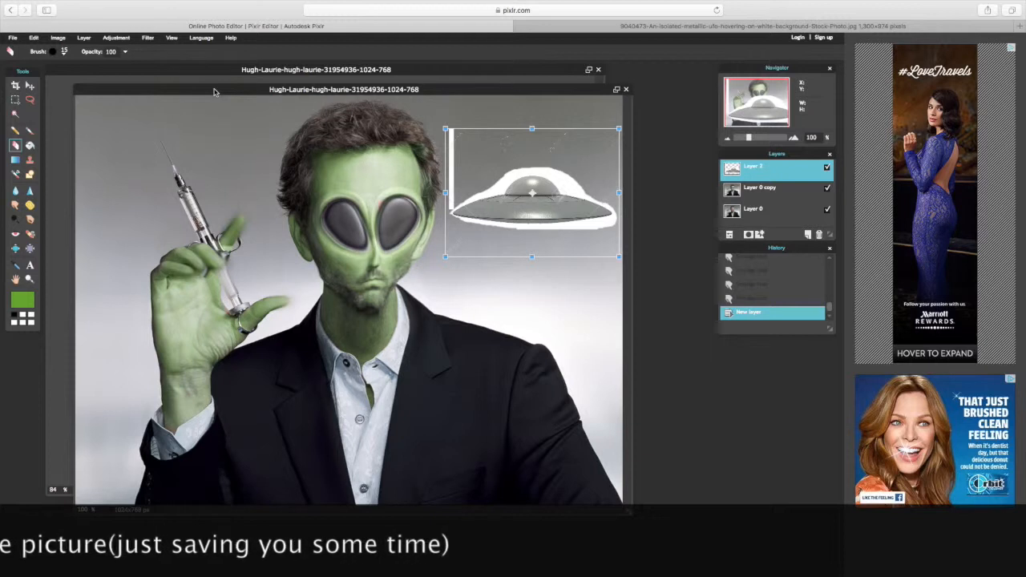
{"action": "key", "text": "Return"}
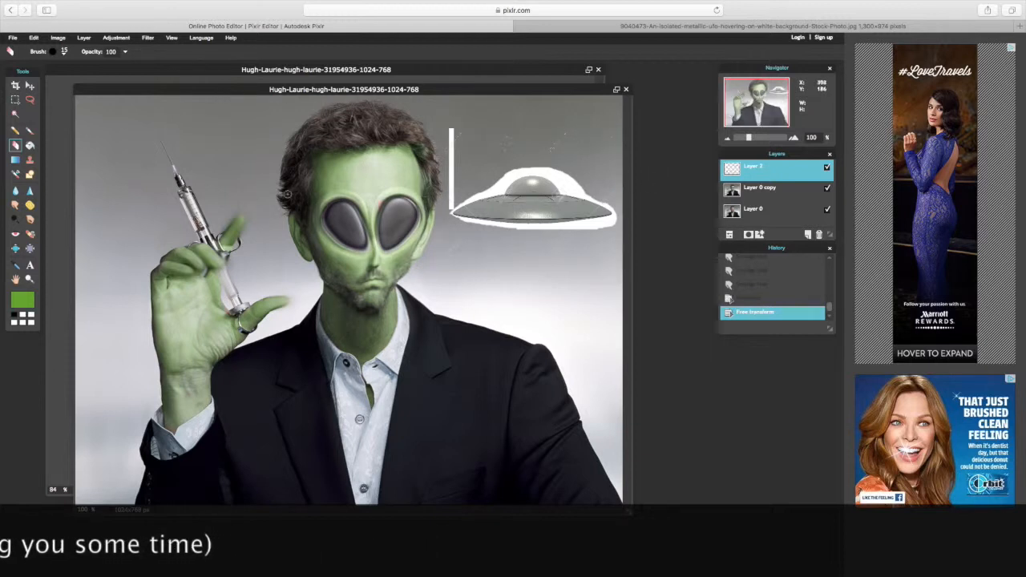
- Erase the white fringe around the UFO with a soft size 100 eraser brush
{"action": "left_click", "coordinate": [65, 55]}
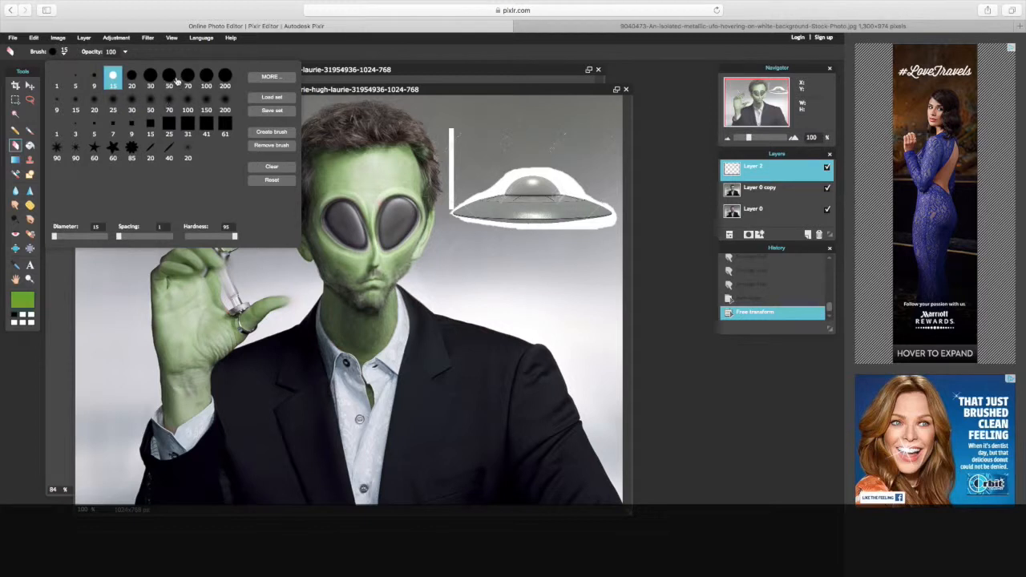
{"action": "left_click", "coordinate": [187, 101]}
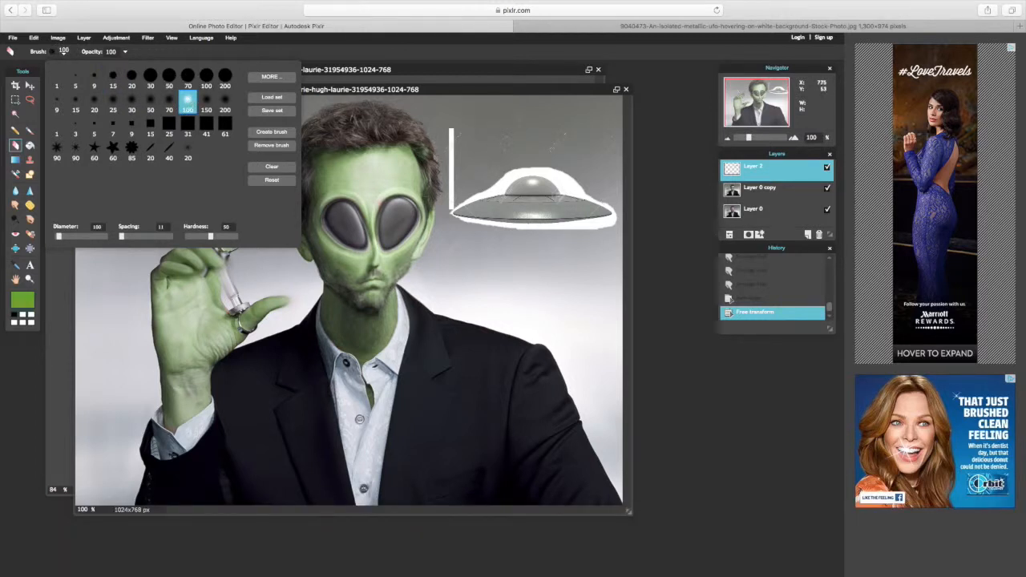
{"action": "mouse_move", "coordinate": [451, 178]}
{"action": "left_mouse_down"}
{"action": "mouse_move", "coordinate": [463, 184]}
{"action": "mouse_move", "coordinate": [511, 154]}
{"action": "mouse_move", "coordinate": [494, 140]}
{"action": "mouse_move", "coordinate": [535, 137]}
{"action": "mouse_move", "coordinate": [560, 142]}
{"action": "mouse_move", "coordinate": [514, 160]}
{"action": "mouse_move", "coordinate": [559, 160]}
{"action": "mouse_move", "coordinate": [618, 195]}
{"action": "left_mouse_up"}
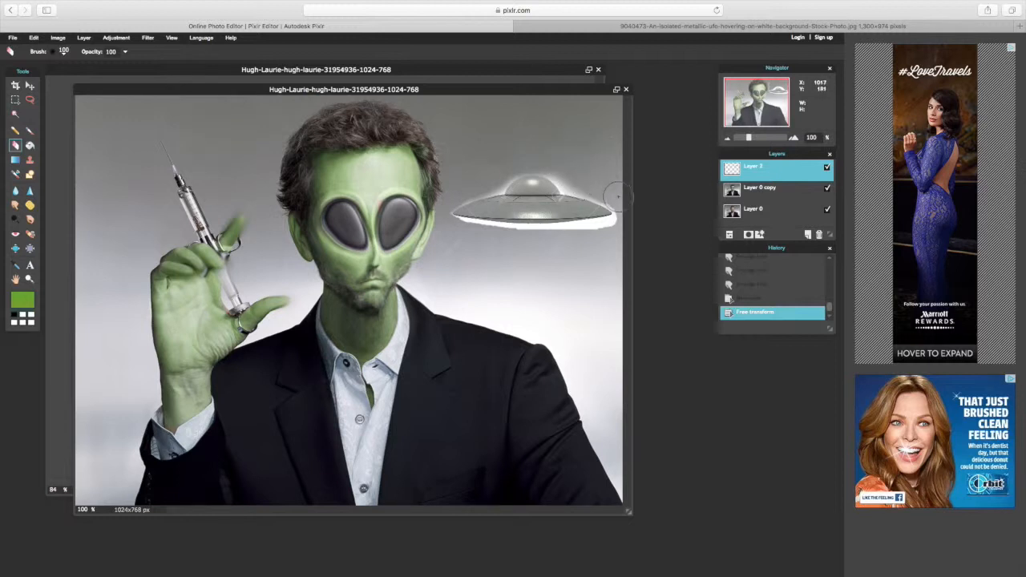
{"action": "mouse_move", "coordinate": [614, 154]}
{"action": "left_mouse_down"}
{"action": "mouse_move", "coordinate": [634, 204]}
{"action": "mouse_move", "coordinate": [630, 222]}
{"action": "mouse_move", "coordinate": [602, 235]}
{"action": "mouse_move", "coordinate": [458, 240]}
{"action": "mouse_move", "coordinate": [470, 257]}
{"action": "mouse_move", "coordinate": [465, 234]}
{"action": "mouse_move", "coordinate": [517, 241]}
{"action": "mouse_move", "coordinate": [612, 225]}
{"action": "mouse_move", "coordinate": [610, 189]}
{"action": "mouse_move", "coordinate": [553, 162]}
{"action": "mouse_move", "coordinate": [478, 182]}
{"action": "left_mouse_up"}
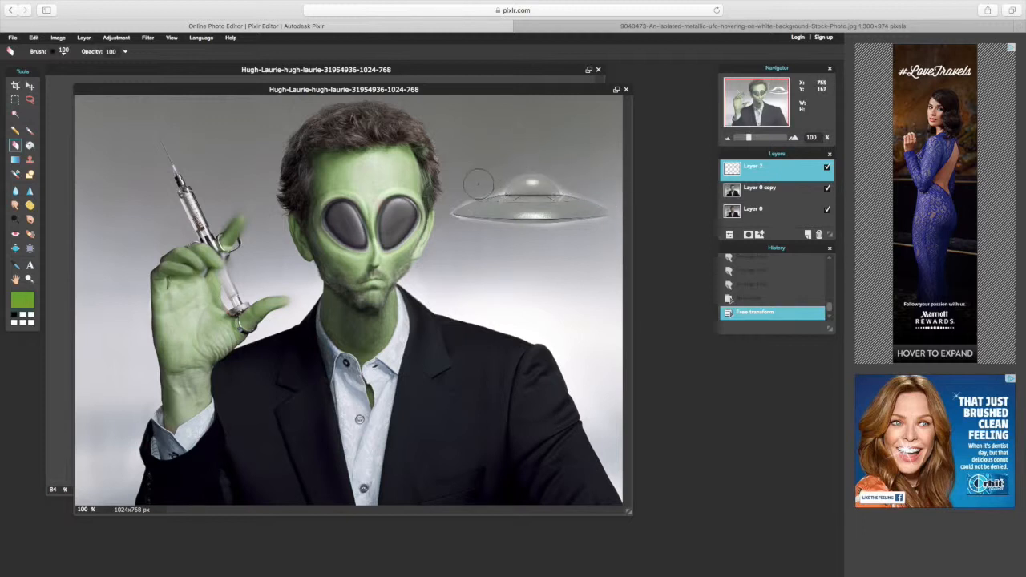
{"action": "mouse_move", "coordinate": [441, 219]}
{"action": "left_mouse_down"}
{"action": "mouse_move", "coordinate": [468, 234]}
{"action": "mouse_move", "coordinate": [544, 240]}
{"action": "left_mouse_up"}
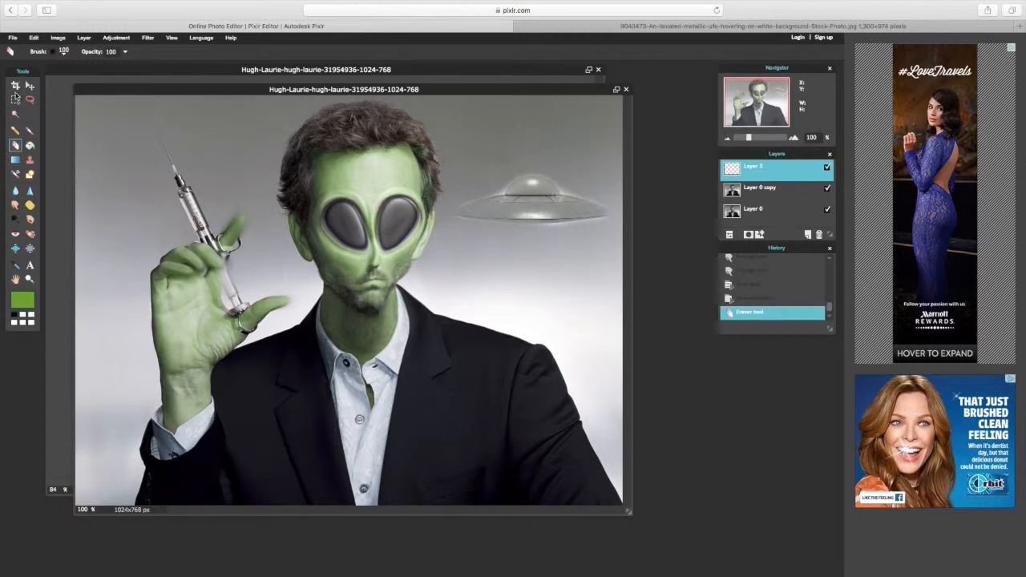
- Move the UFO slightly higher beside the head and tilt it clockwise with Free transform
{"action": "left_click", "coordinate": [29, 85]}
{"action": "left_click_drag", "start_coordinate": [545, 210], "coordinate": [543, 178]}
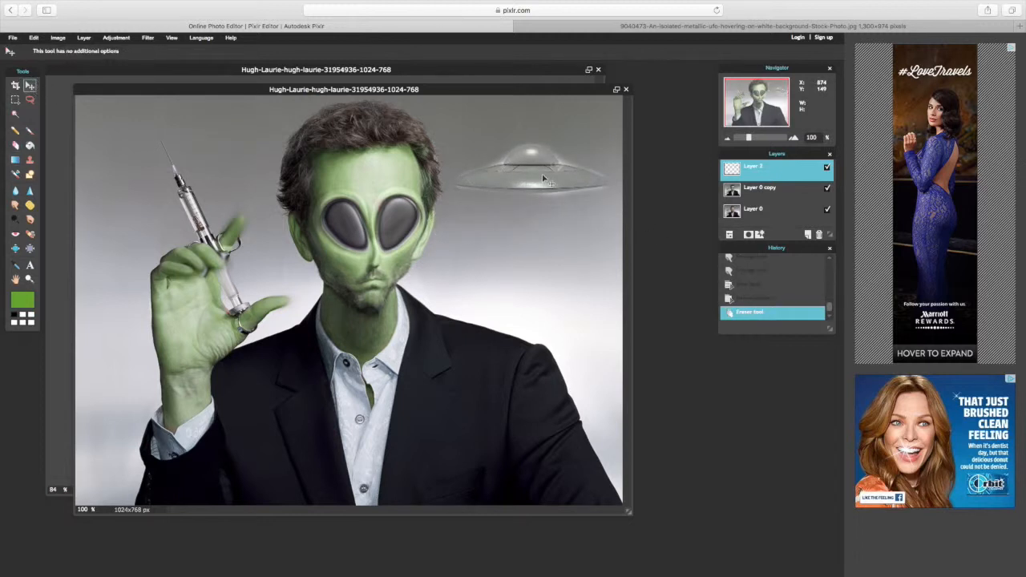
{"action": "left_click", "coordinate": [34, 38]}
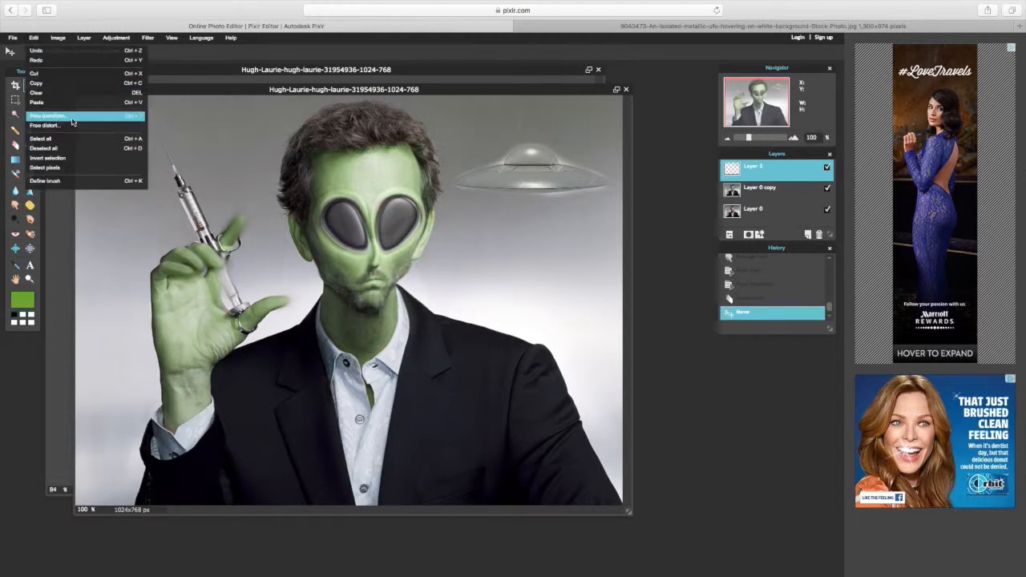
{"action": "left_click", "coordinate": [71, 117]}
{"action": "left_click_drag", "start_coordinate": [438, 233], "coordinate": [406, 215]}
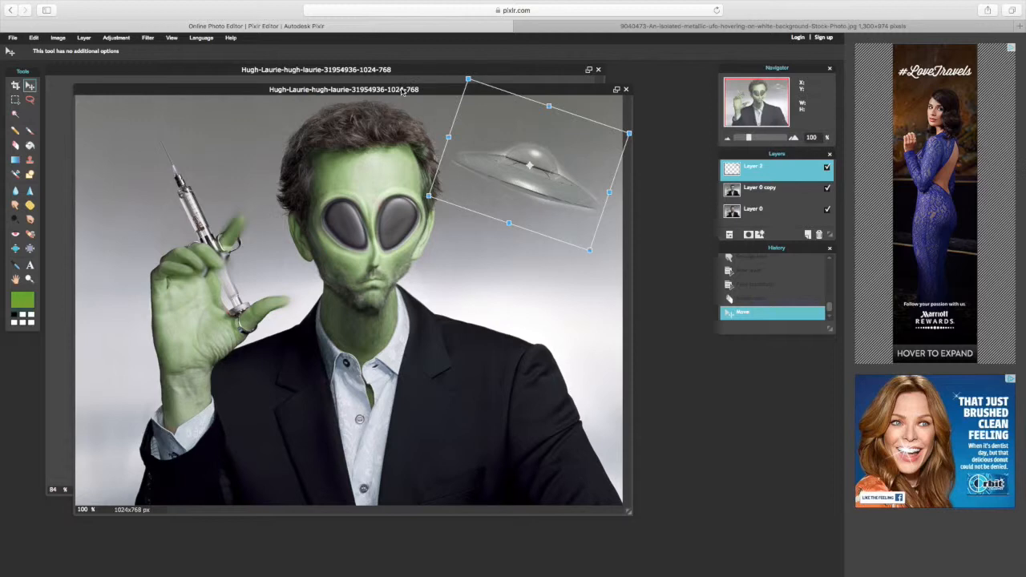
{"action": "key", "text": "Return"}
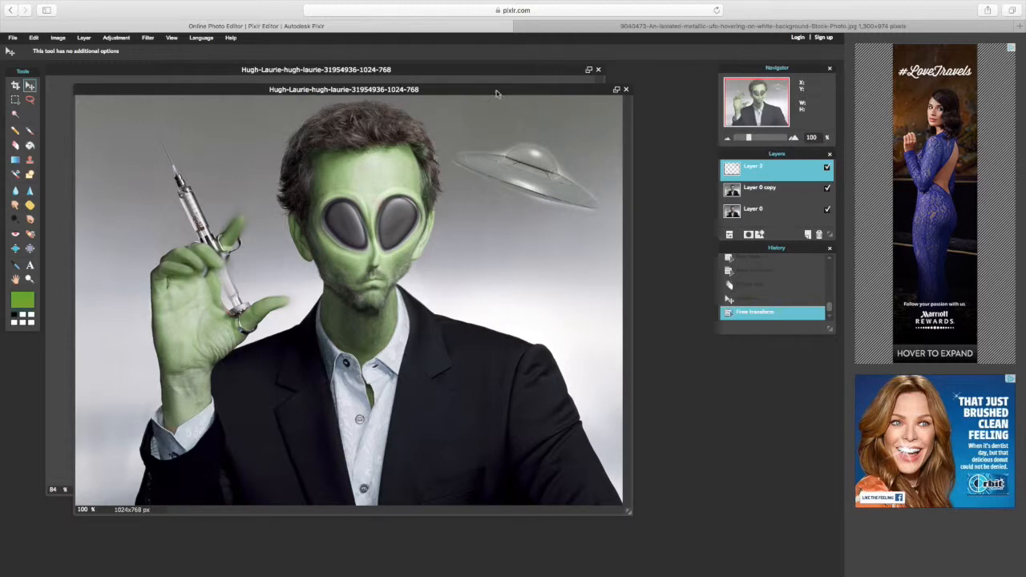
- Duplicate the UFO layer three times to make the saucer more opaque
{"action": "left_click_drag", "start_coordinate": [771, 170], "coordinate": [808, 235]}
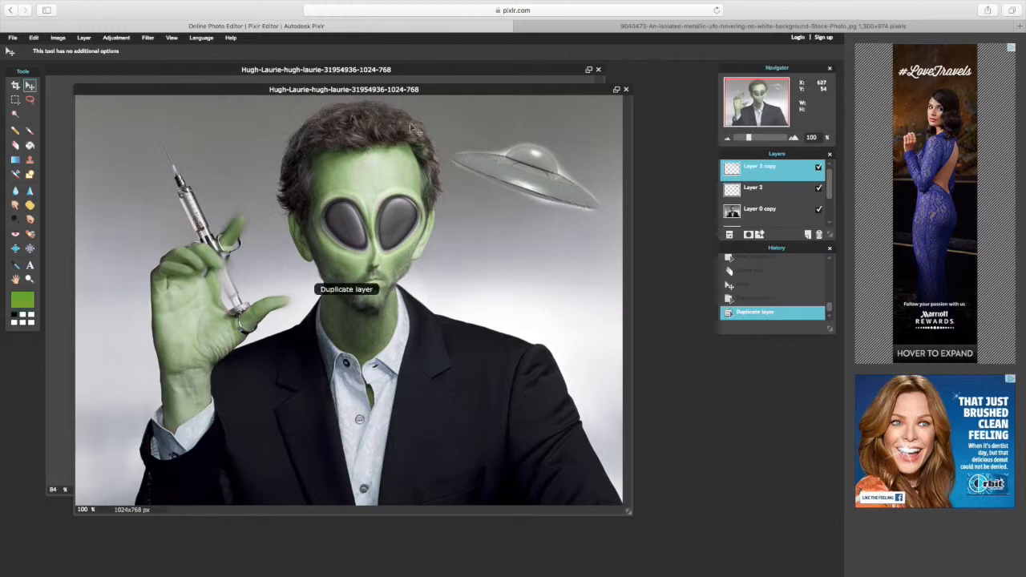
{"action": "left_click_drag", "start_coordinate": [772, 175], "coordinate": [808, 235]}
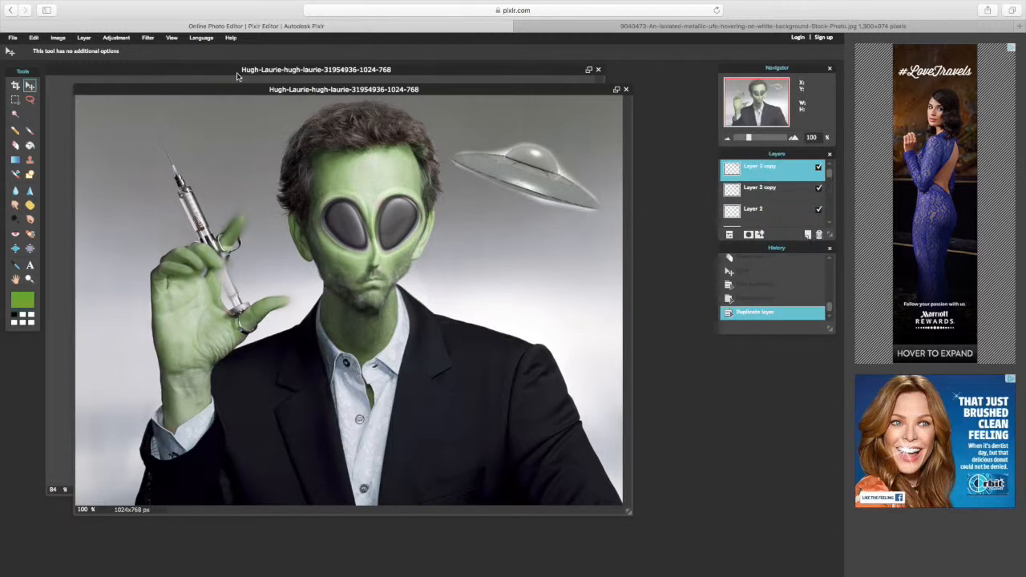
{"action": "left_click_drag", "start_coordinate": [764, 175], "coordinate": [807, 234]}
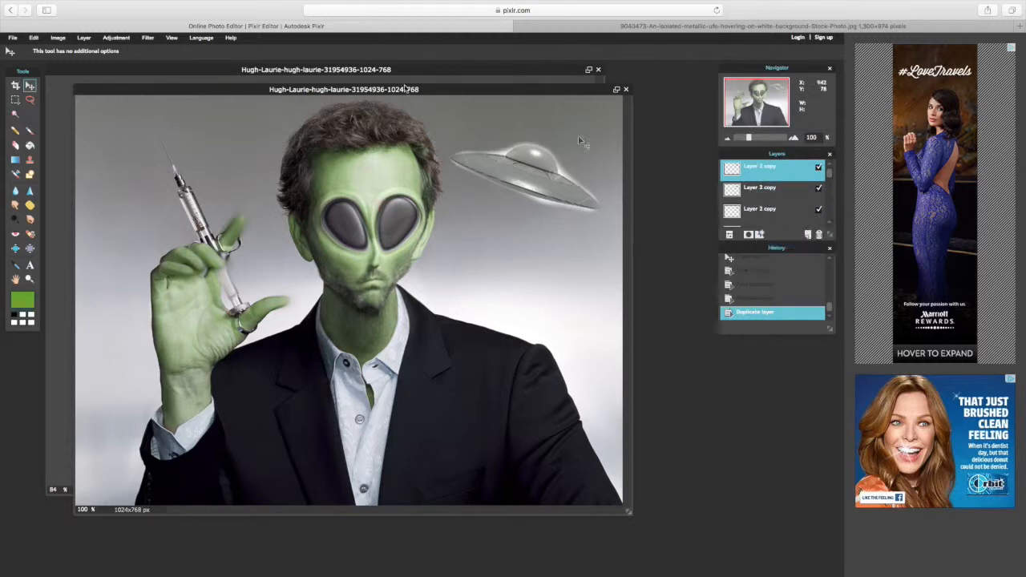
- Shrink and skew the topmost UFO copy with Free distort by pulling all four corners inward
{"action": "left_click", "coordinate": [33, 38]}
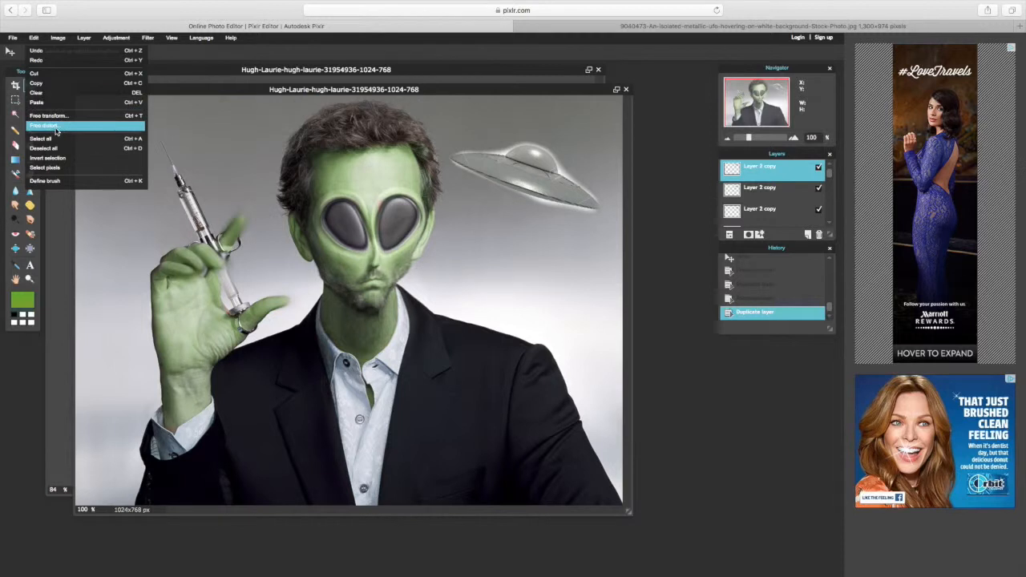
{"action": "left_click", "coordinate": [55, 126]}
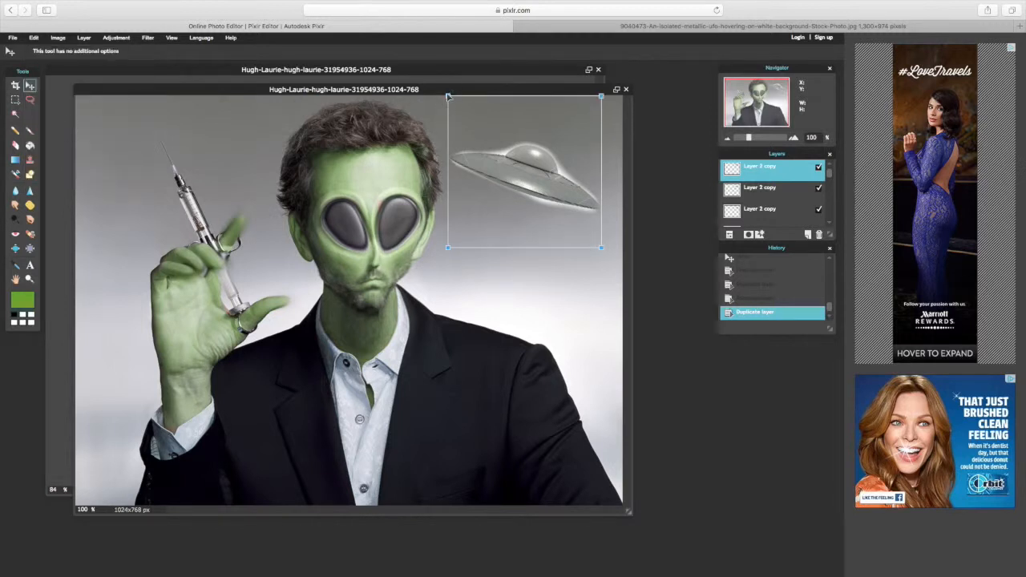
{"action": "left_click_drag", "start_coordinate": [447, 96], "coordinate": [478, 134]}
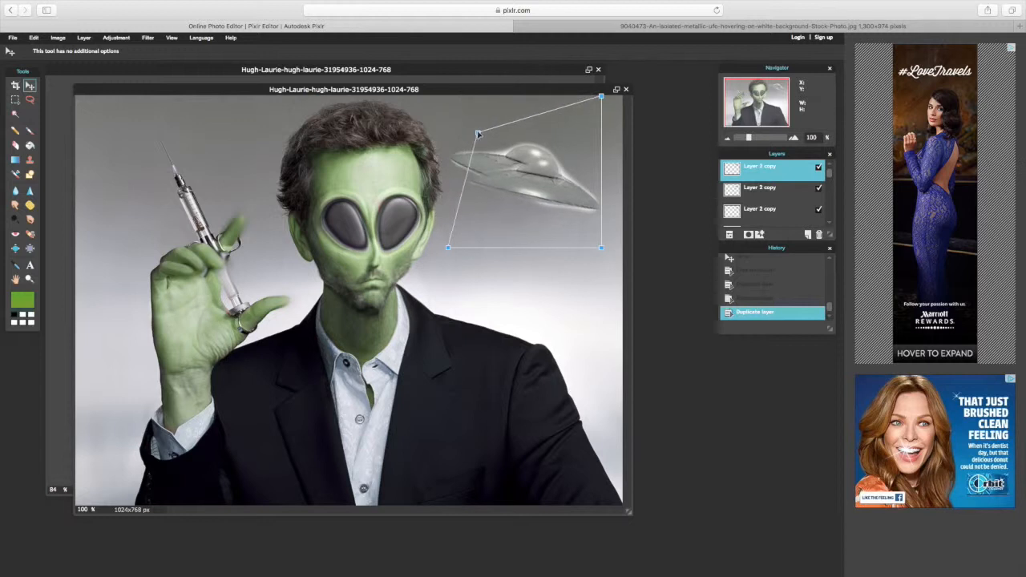
{"action": "left_click_drag", "start_coordinate": [448, 249], "coordinate": [481, 209]}
{"action": "left_click_drag", "start_coordinate": [601, 250], "coordinate": [567, 242]}
{"action": "left_click_drag", "start_coordinate": [601, 97], "coordinate": [565, 103]}
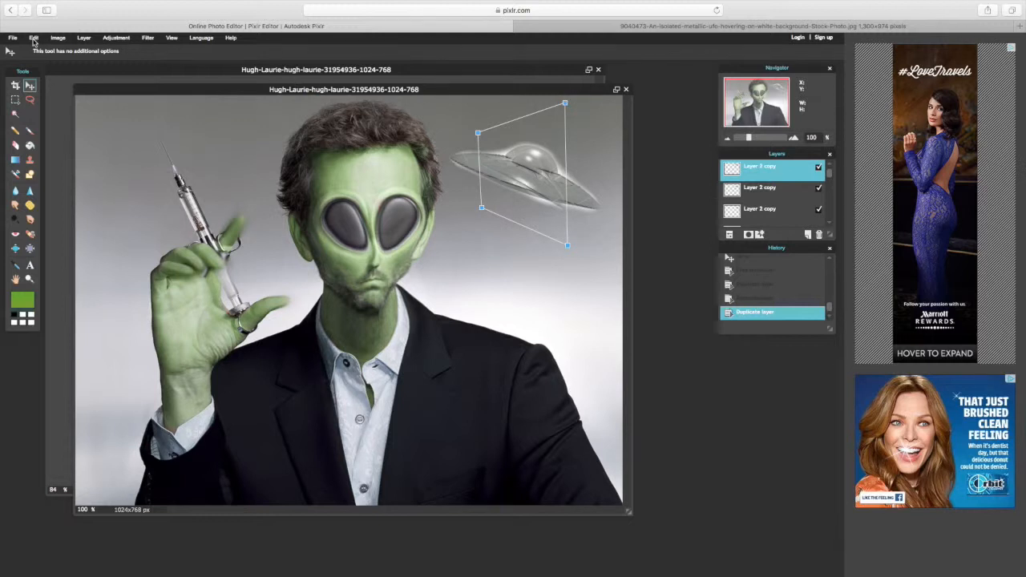
{"action": "key", "text": "Return"}
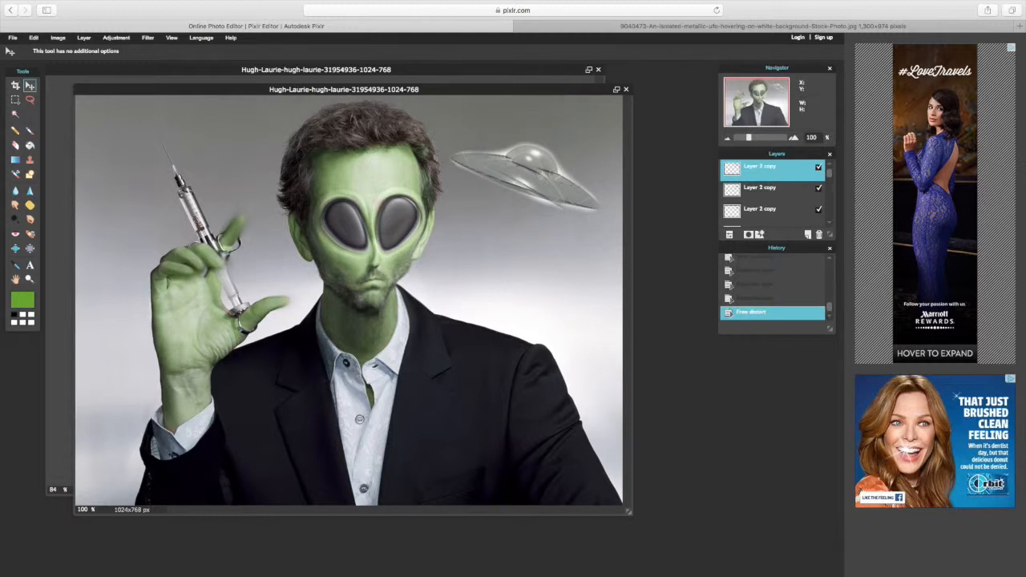
- Move the small distorted UFO copy below the large UFO and hide its layer
{"action": "left_click_drag", "start_coordinate": [528, 178], "coordinate": [399, 129]}
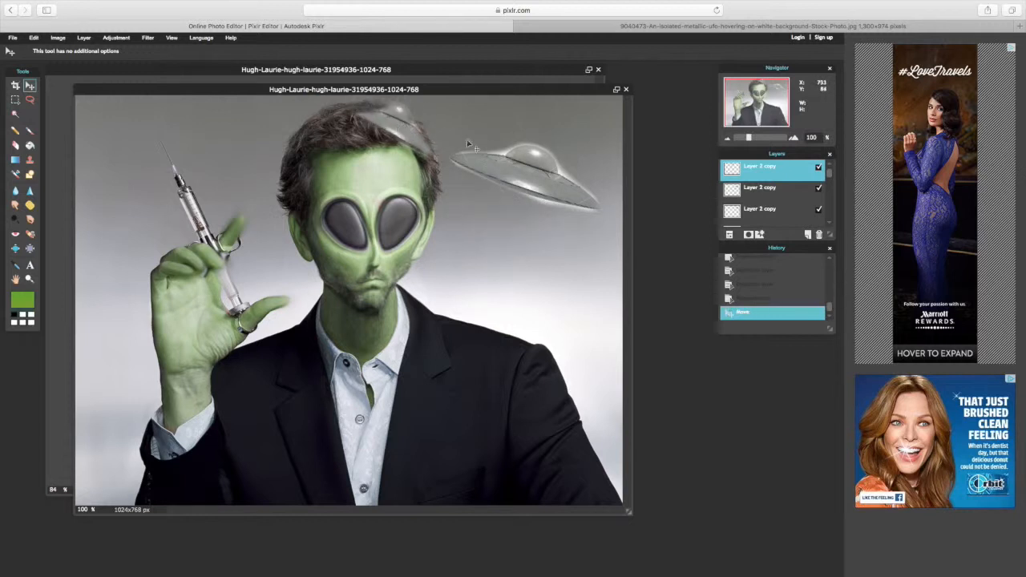
{"action": "left_click_drag", "start_coordinate": [396, 130], "coordinate": [520, 252]}
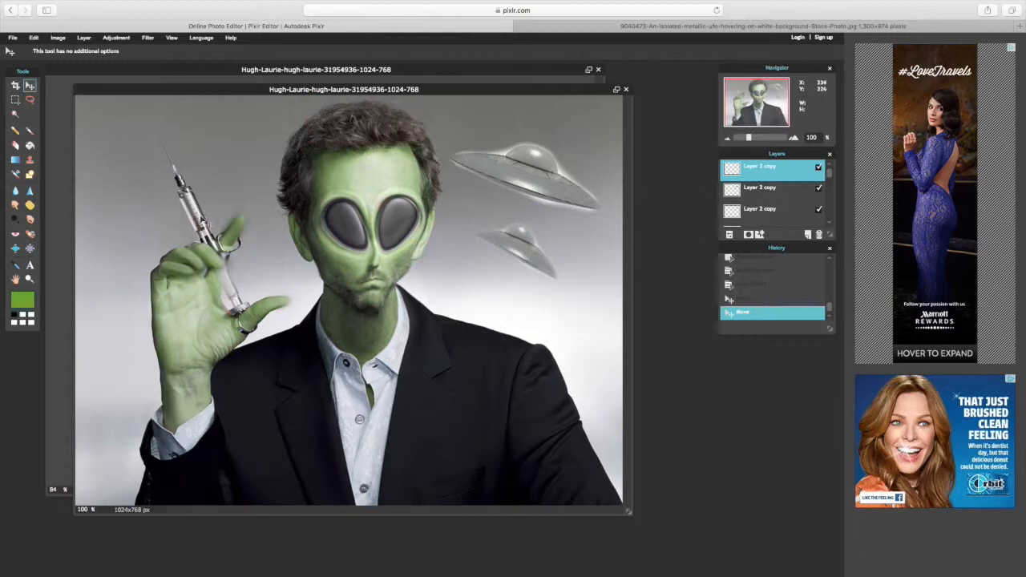
{"action": "left_click", "coordinate": [818, 166]}
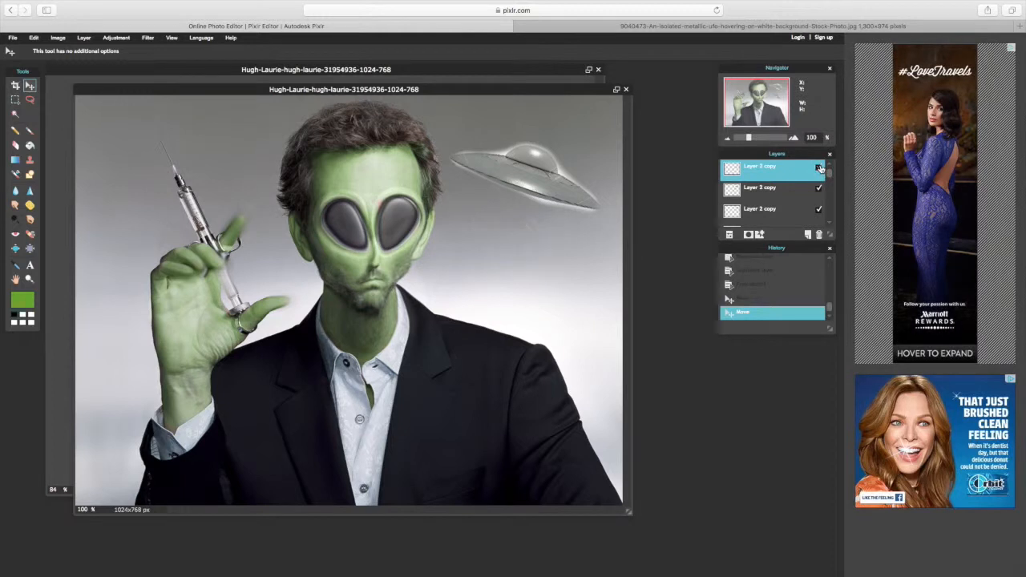
- Arrange the caricature and alien image windows side by side
{"action": "left_click", "coordinate": [215, 73]}
{"action": "left_click_drag", "start_coordinate": [214, 73], "coordinate": [152, 88]}
{"action": "left_click", "coordinate": [562, 93]}
{"action": "left_click_drag", "start_coordinate": [561, 93], "coordinate": [826, 90]}
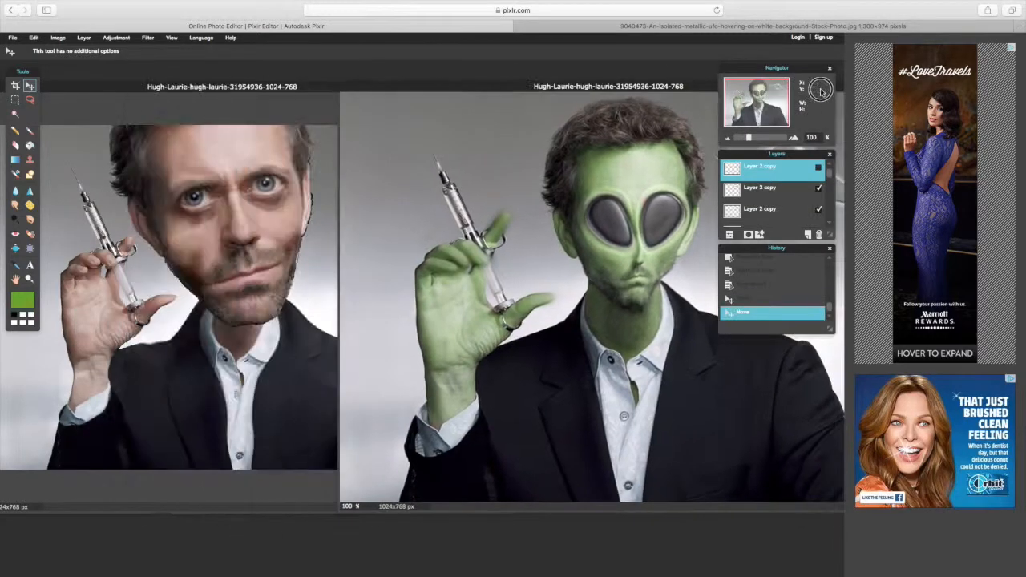
- Toggle the visibility of Layer 0 copy in the alien image to compare it with the original beside the caricature
{"action": "left_click_drag", "start_coordinate": [832, 176], "coordinate": [836, 222]}
{"action": "left_click", "coordinate": [819, 192]}
{"action": "left_click", "coordinate": [819, 192]}
{"action": "left_click", "coordinate": [819, 191]}
{"action": "left_click", "coordinate": [819, 192]}
{"action": "left_click", "coordinate": [819, 192]}
{"action": "left_click", "coordinate": [819, 192]}
{"action": "left_click", "coordinate": [820, 192]}
{"action": "left_click", "coordinate": [819, 192]}
{"action": "left_click", "coordinate": [819, 191]}
{"action": "left_click", "coordinate": [819, 191]}
{"action": "left_click", "coordinate": [819, 191]}
{"action": "left_click", "coordinate": [819, 191]}
{"action": "left_click", "coordinate": [819, 192]}
{"action": "left_click", "coordinate": [819, 191]}
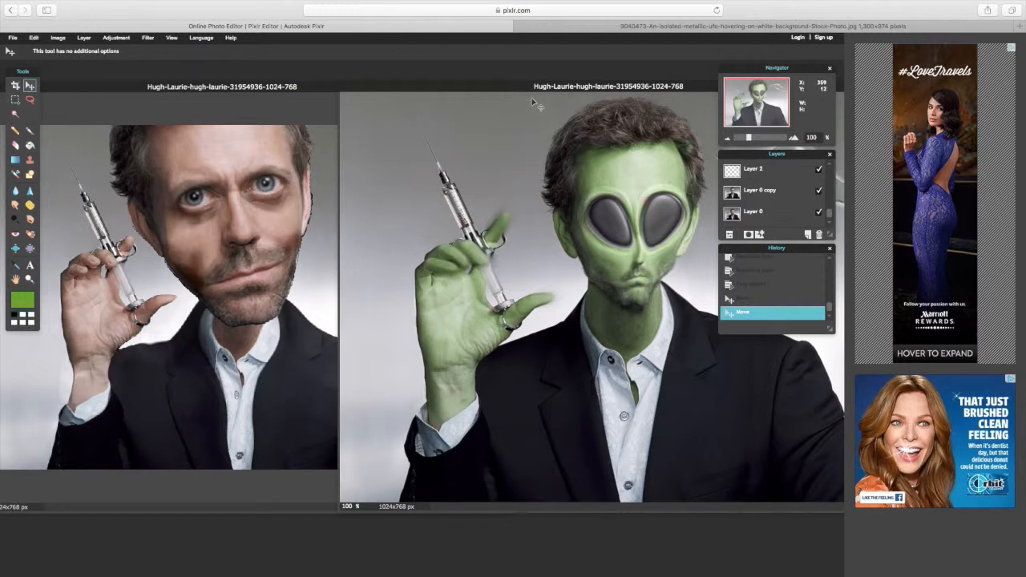
- Close the browser tab holding the UFO picture
{"action": "left_click", "coordinate": [520, 28]}
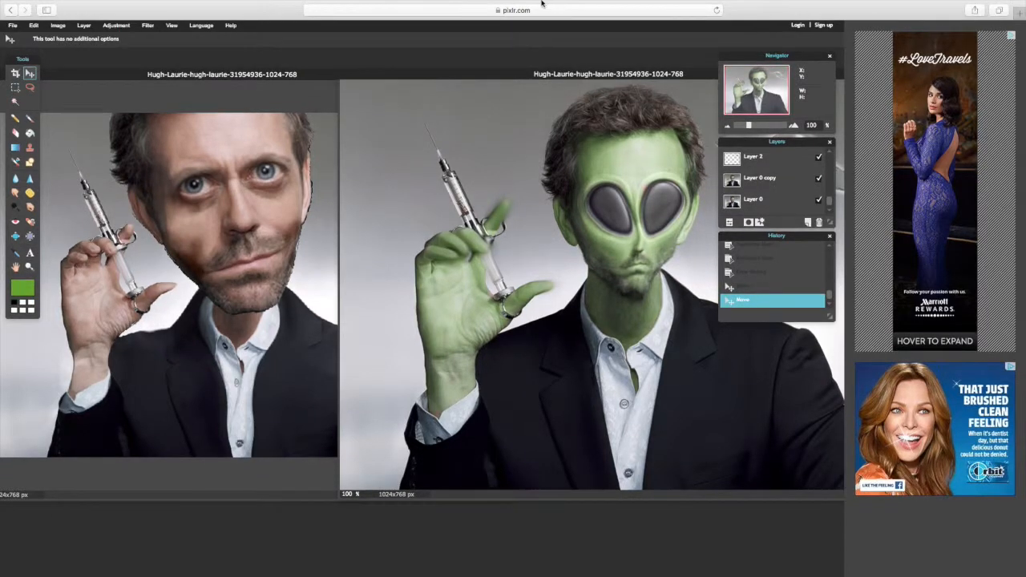
{"action": "mouse_move", "coordinate": [542, 2]}
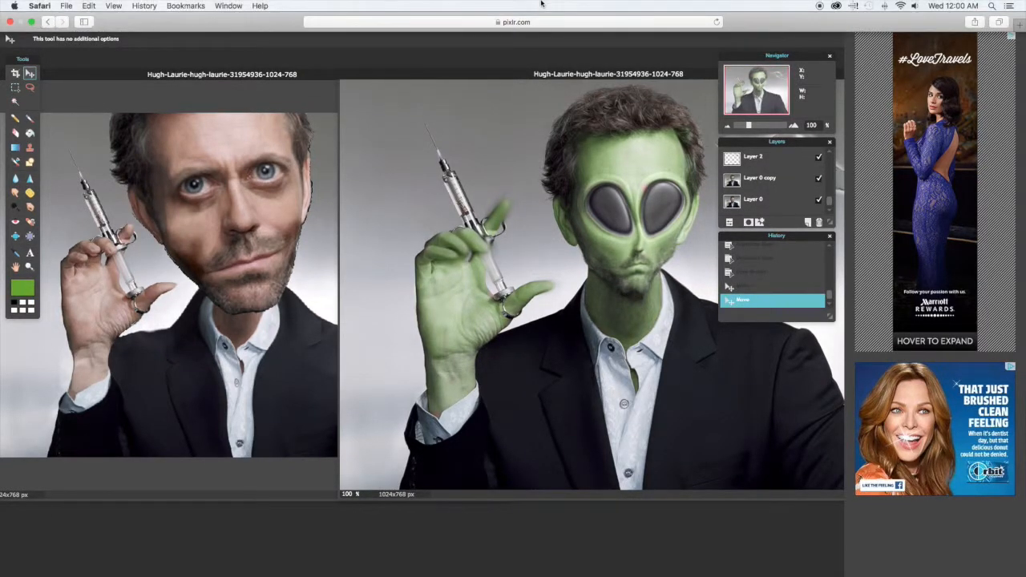